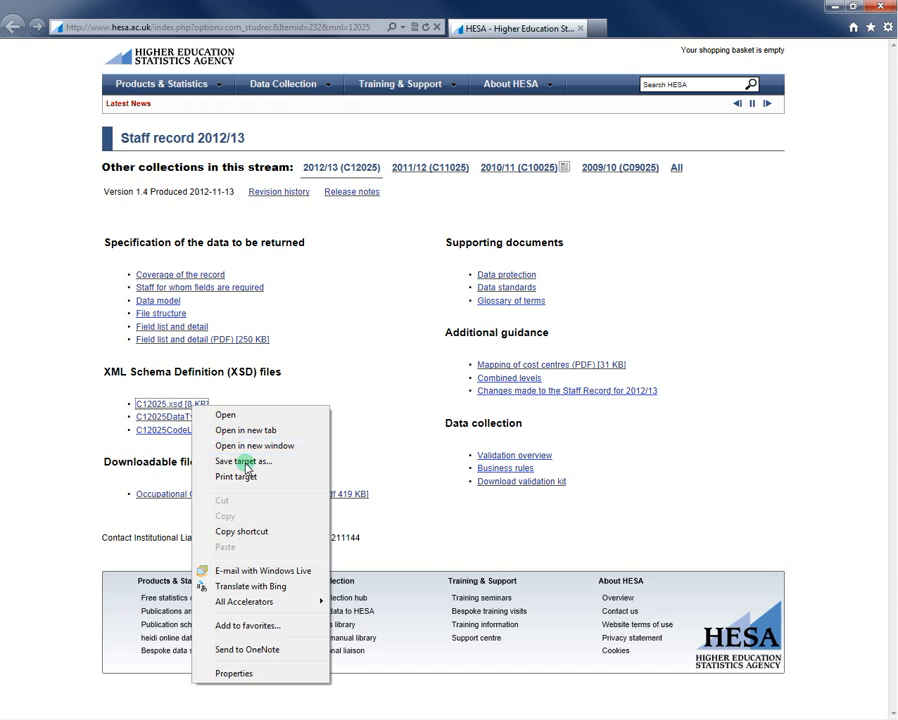
{"action": "left_click", "coordinate": [243, 461]}
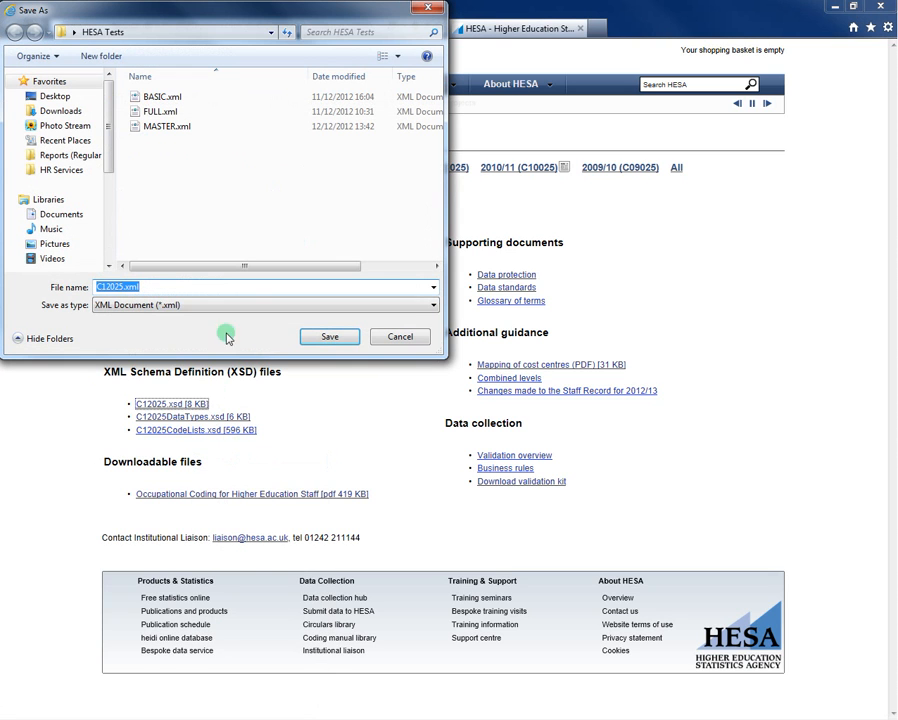
{"action": "left_click", "coordinate": [130, 287]}
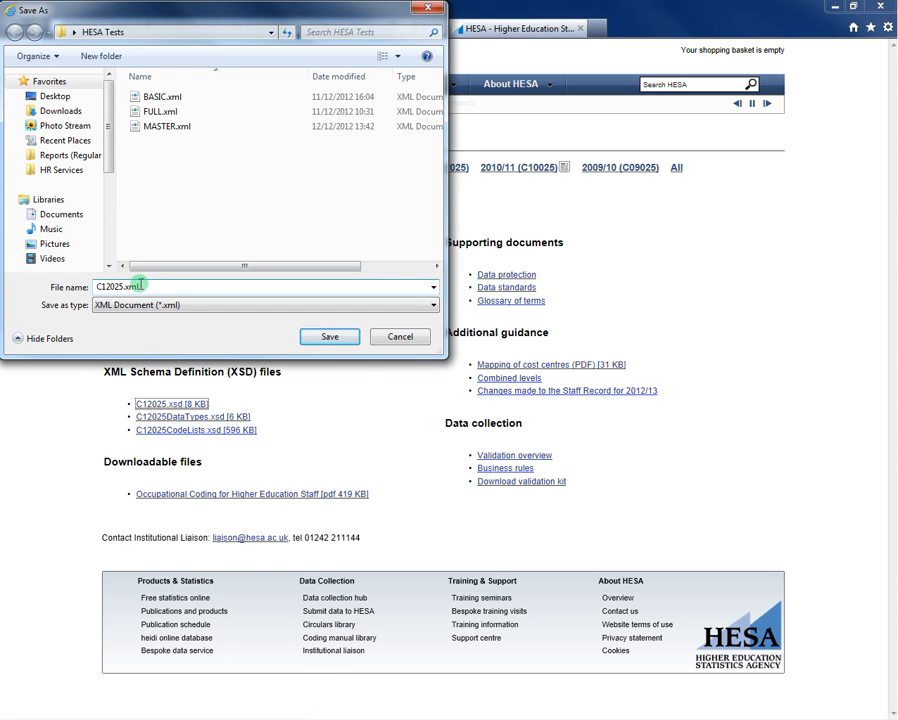
{"action": "key", "text": "BackSpace"}
{"action": "key", "text": "BackSpace"}
{"action": "type", "text": "sd"}
{"action": "left_click", "coordinate": [392, 338]}
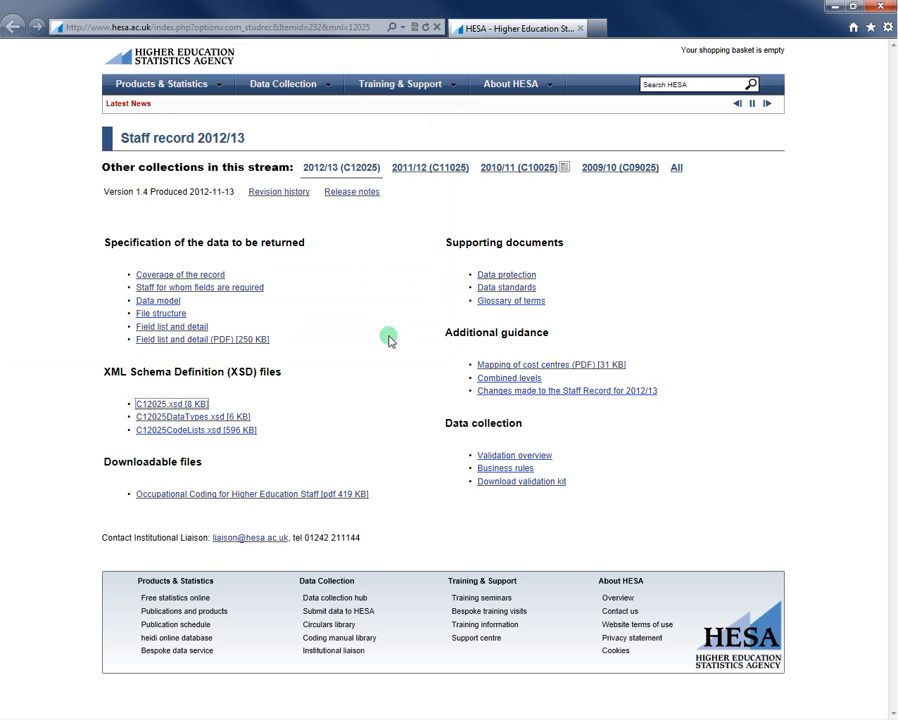
Switch to Notepad++ and examine the person, contract and activity structure of the staff record in BASIC.xml
{"action": "left_click", "coordinate": [838, 8]}
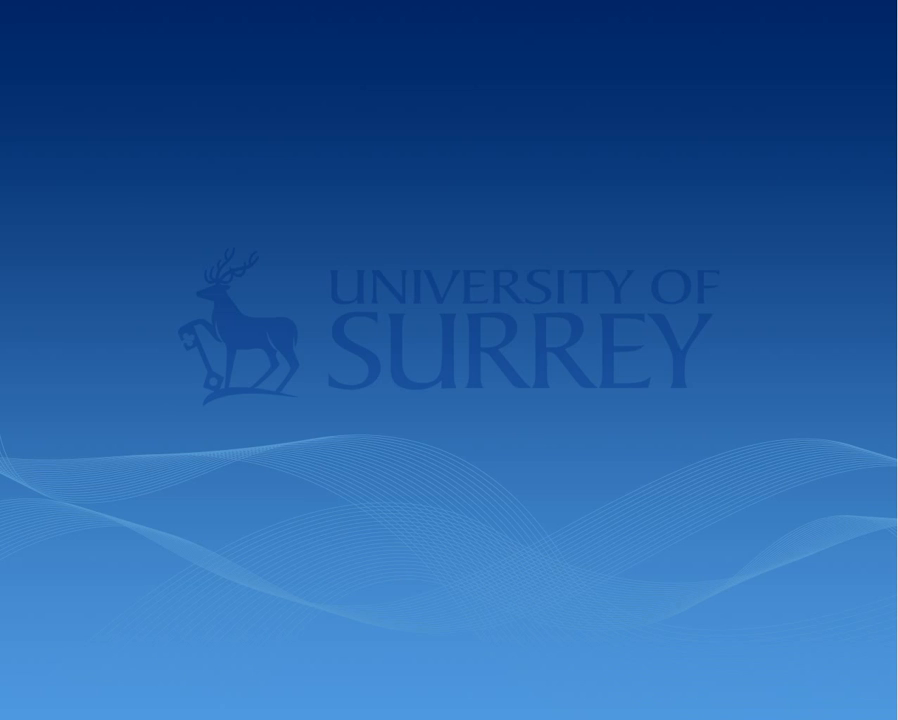
{"action": "key", "text": "alt+Tab"}
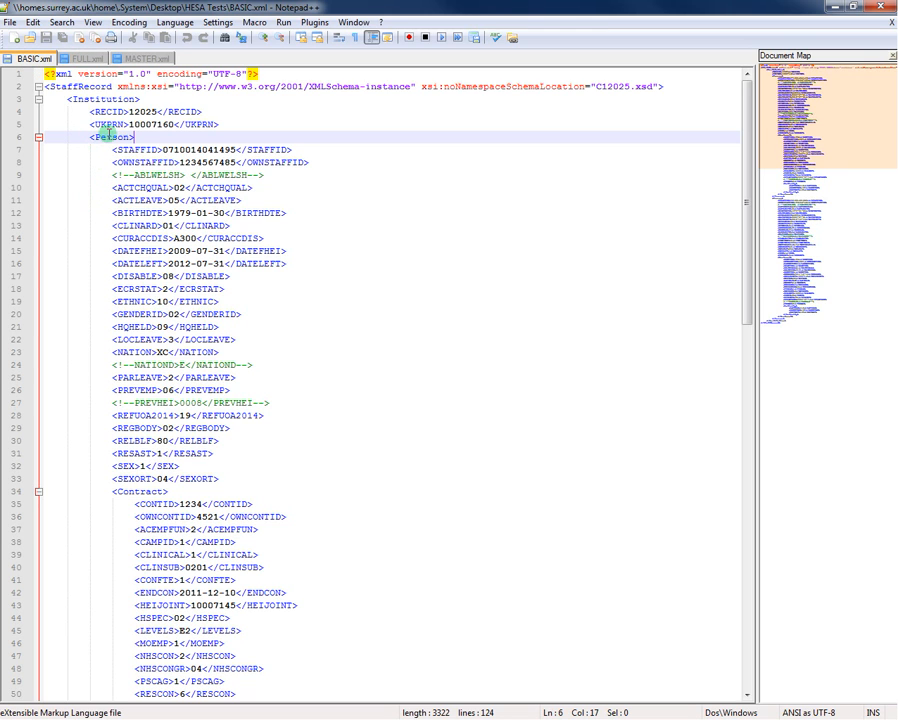
{"action": "scroll", "coordinate": [352, 494], "scroll_direction": "down", "scroll_amount": 6}
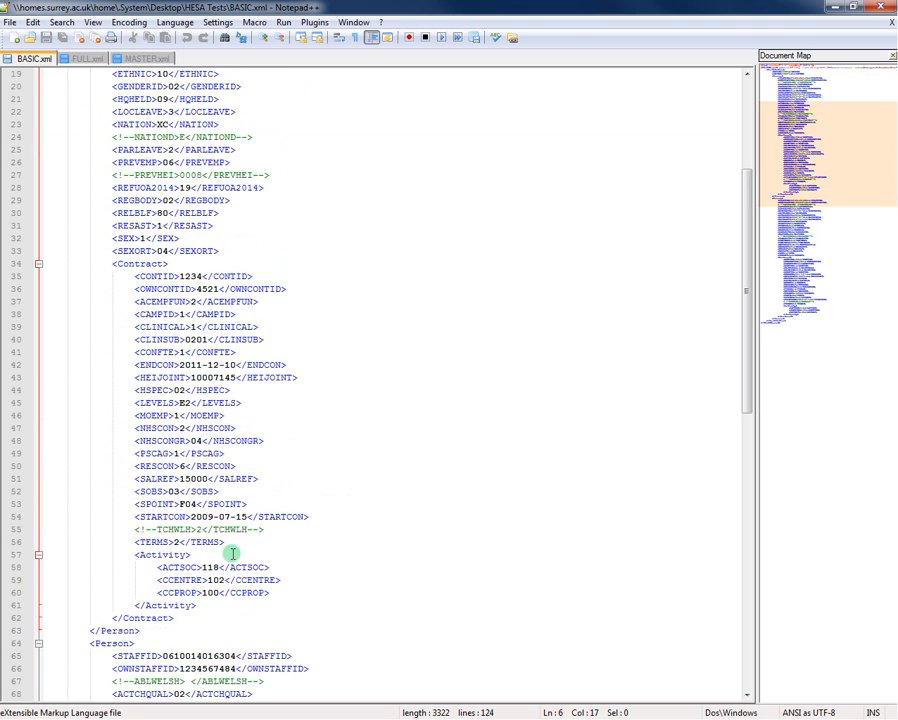
{"action": "scroll", "coordinate": [233, 392], "scroll_direction": "up", "scroll_amount": 6}
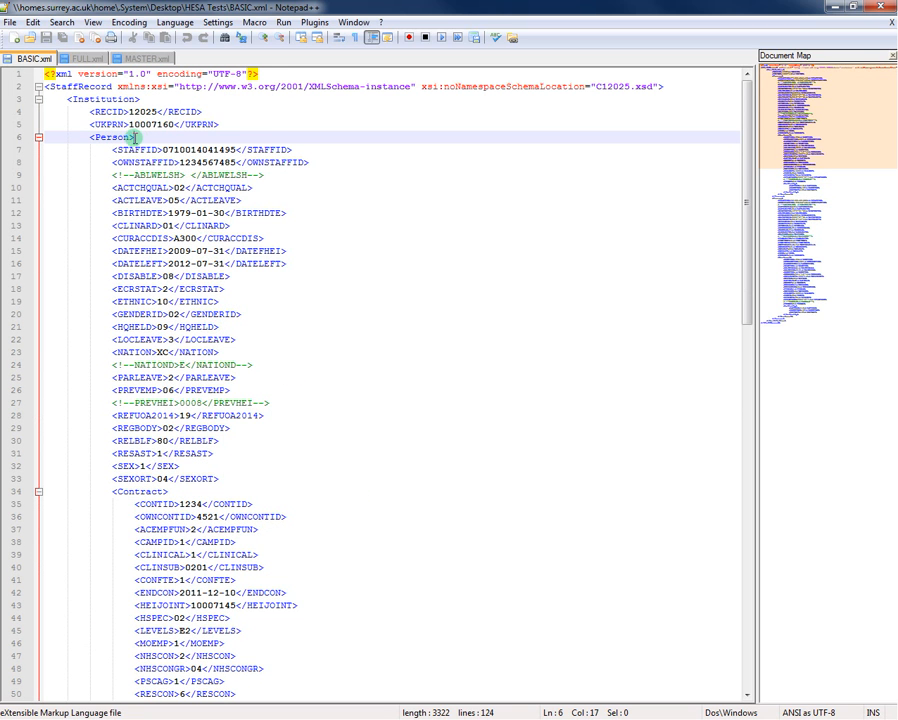
{"action": "scroll", "coordinate": [175, 492], "scroll_direction": "down", "scroll_amount": 6}
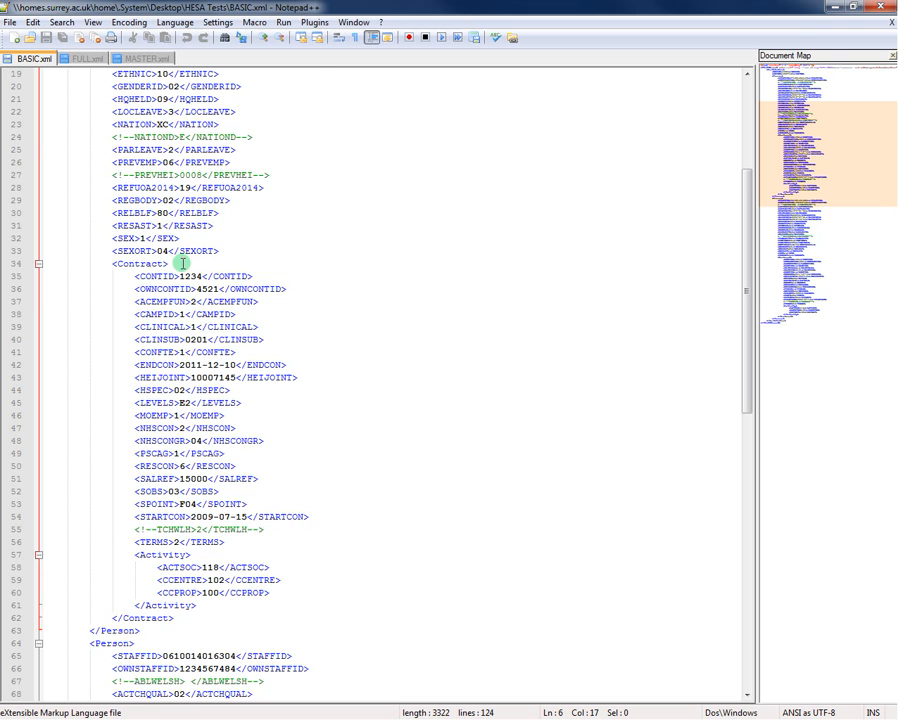
{"action": "scroll", "coordinate": [183, 263], "scroll_direction": "up", "scroll_amount": 6}
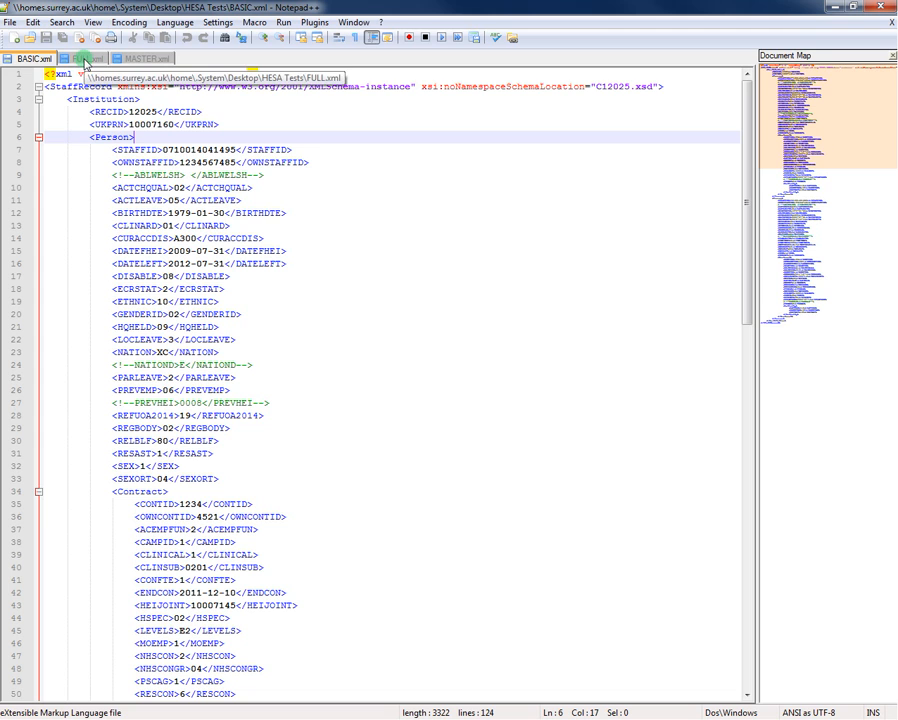
Open FULL.xml and examine how each person's contract and activity elements are nested through the whole file
{"action": "left_click", "coordinate": [85, 60]}
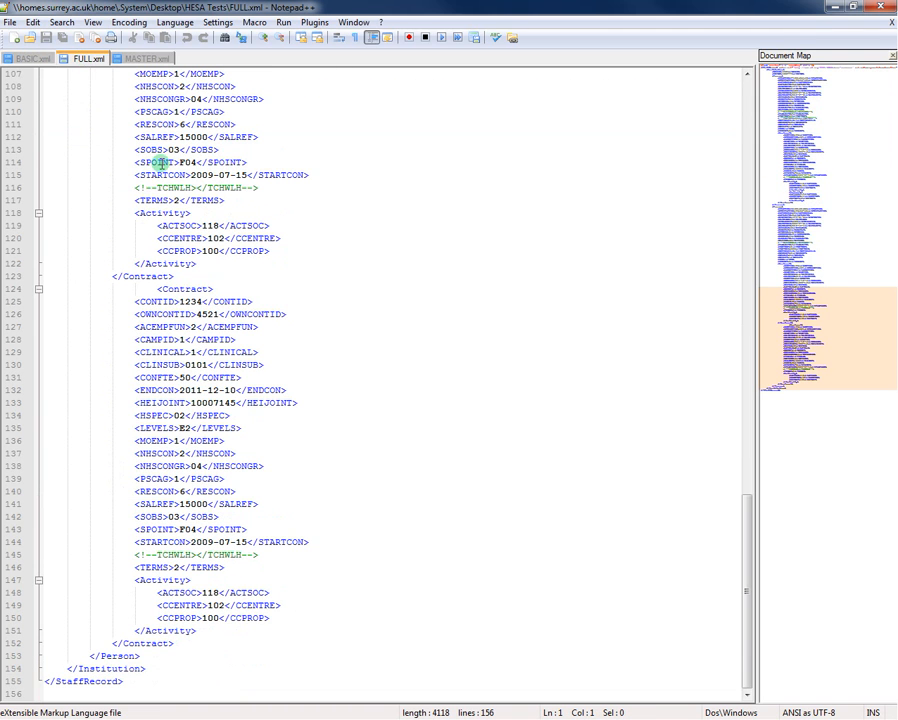
{"action": "scroll", "coordinate": [303, 328], "scroll_direction": "up", "scroll_amount": 16}
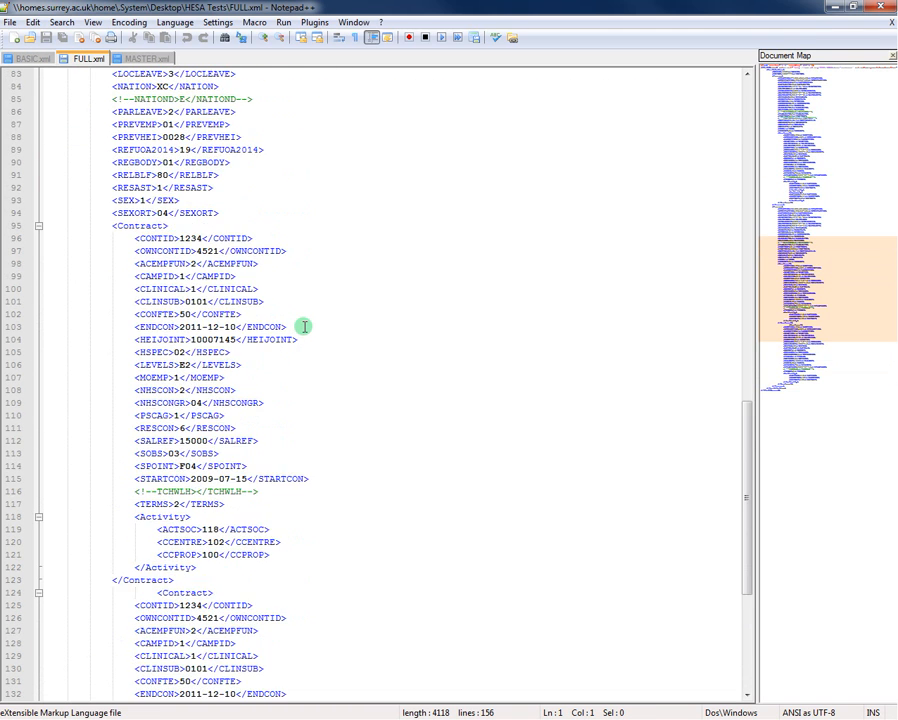
{"action": "scroll", "coordinate": [303, 326], "scroll_direction": "up", "scroll_amount": 4}
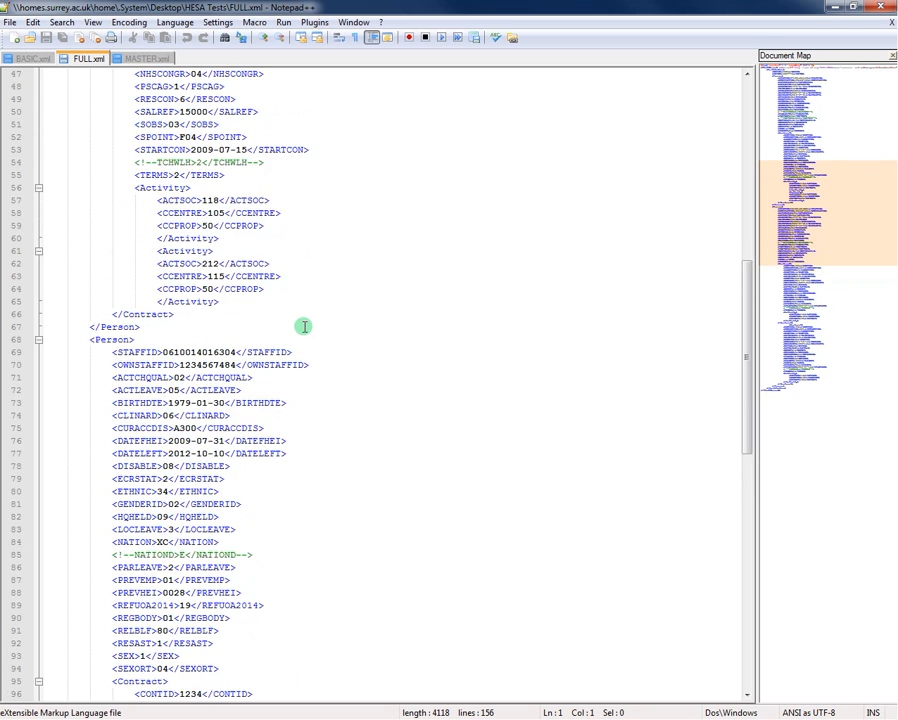
{"action": "scroll", "coordinate": [303, 326], "scroll_direction": "up", "scroll_amount": 15}
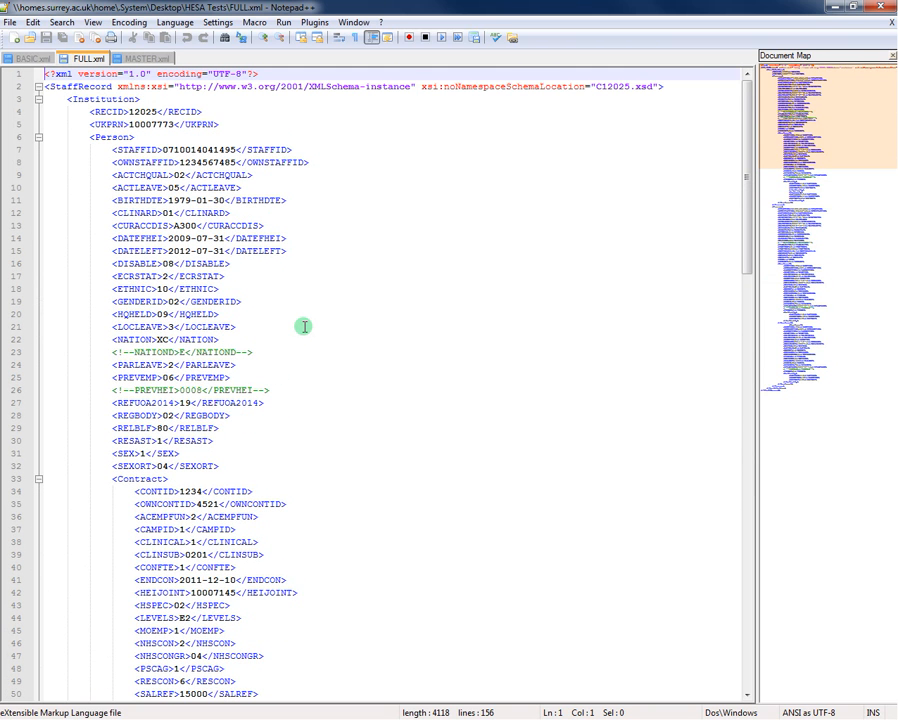
{"action": "scroll", "coordinate": [304, 395], "scroll_direction": "down", "scroll_amount": 5}
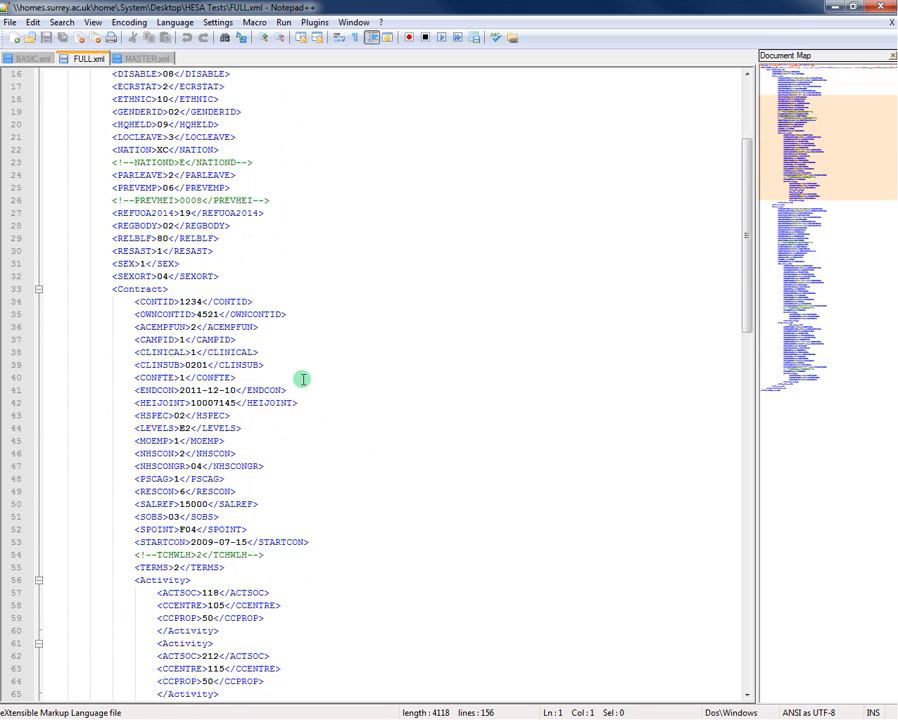
{"action": "scroll", "coordinate": [302, 379], "scroll_direction": "down", "scroll_amount": 4}
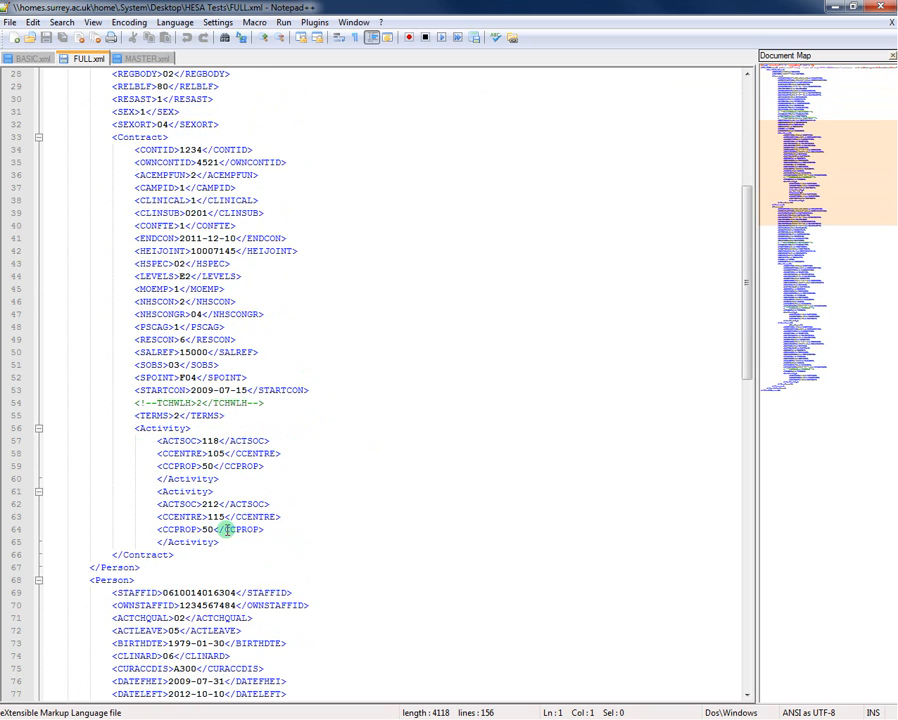
{"action": "scroll", "coordinate": [350, 406], "scroll_direction": "down", "scroll_amount": 4}
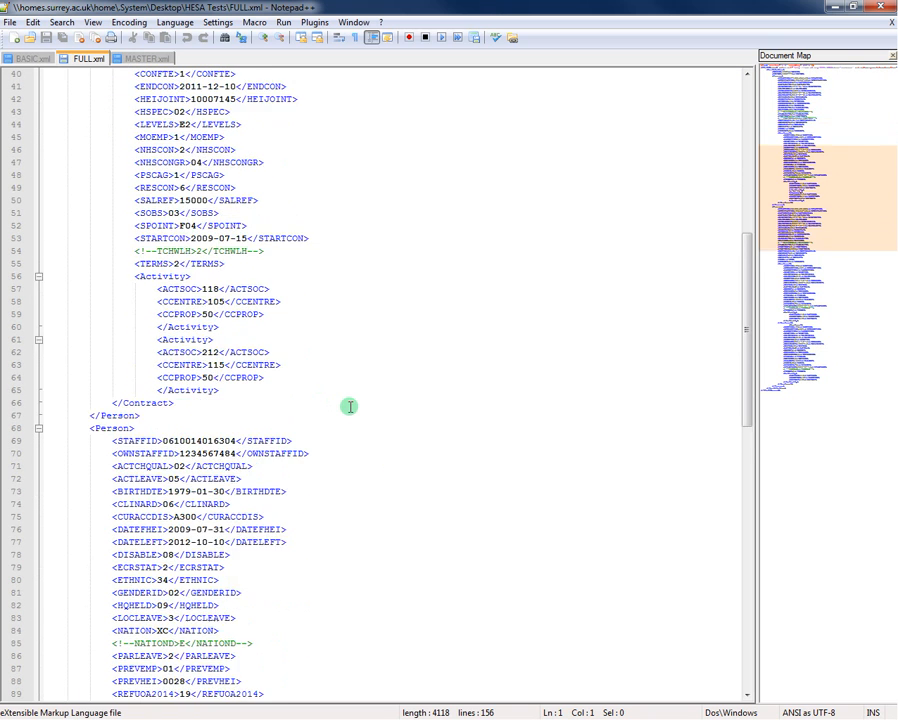
{"action": "scroll", "coordinate": [330, 396], "scroll_direction": "down", "scroll_amount": 2}
{"action": "scroll", "coordinate": [283, 422], "scroll_direction": "down", "scroll_amount": 9}
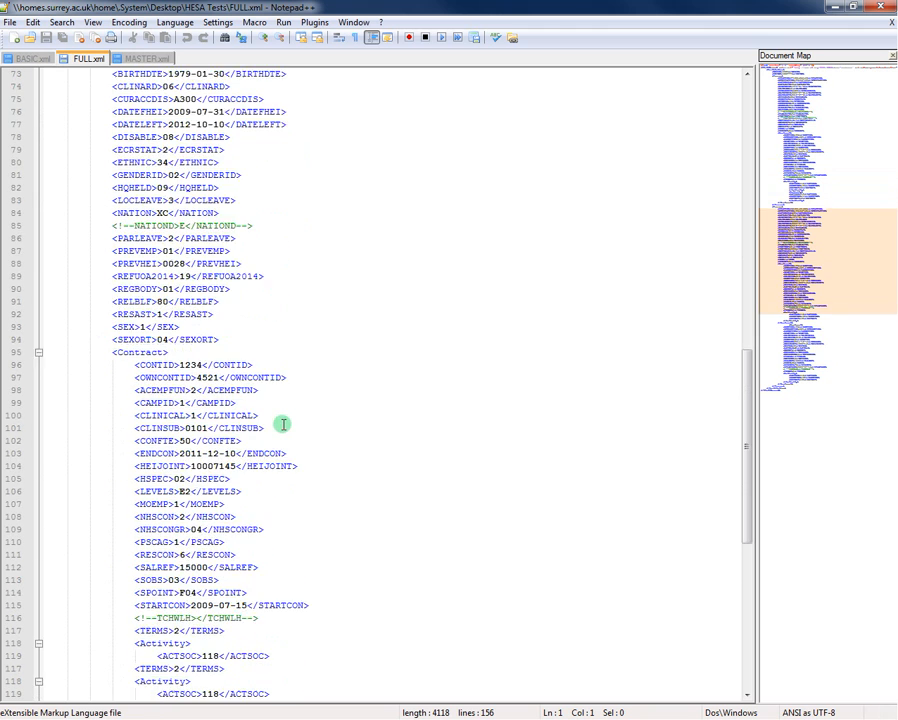
{"action": "scroll", "coordinate": [283, 424], "scroll_direction": "down", "scroll_amount": 2}
{"action": "scroll", "coordinate": [286, 344], "scroll_direction": "down", "scroll_amount": 5}
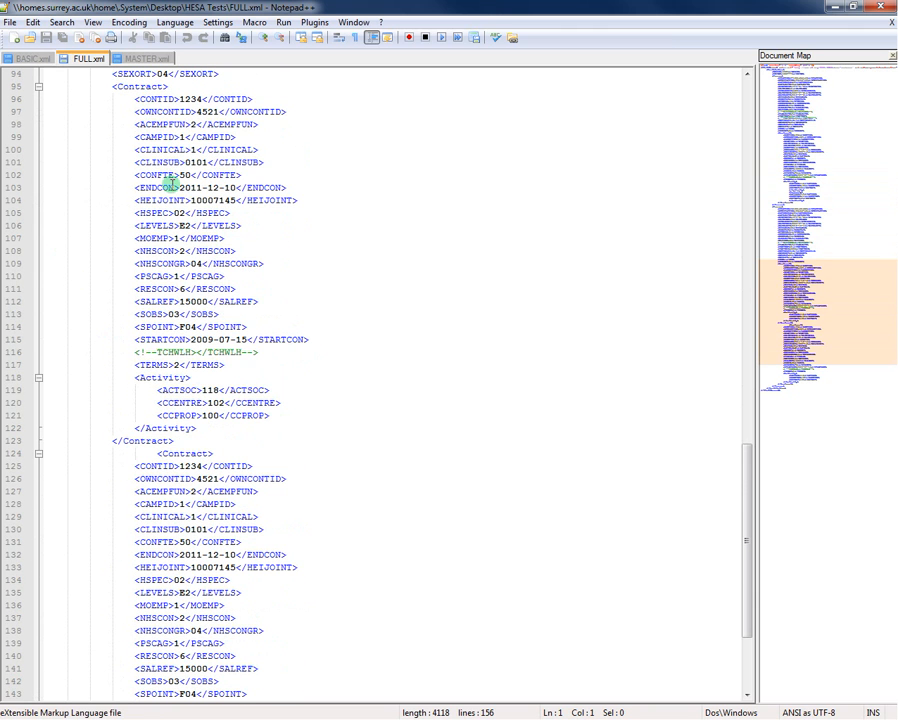
{"action": "scroll", "coordinate": [380, 422], "scroll_direction": "down", "scroll_amount": 5}
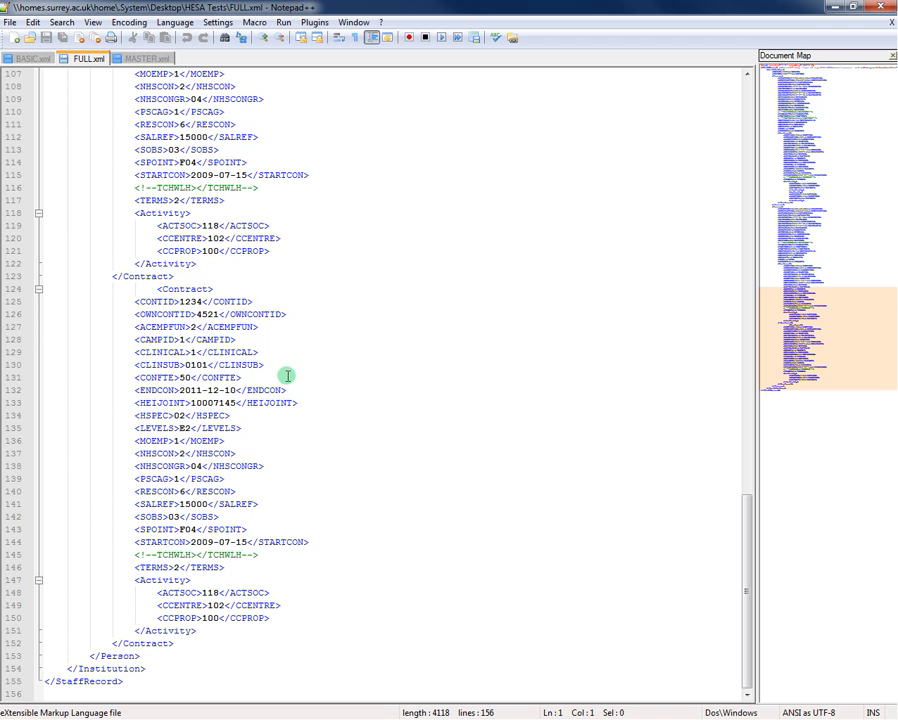
Compare BASIC.xml with MASTER.xml, highlighting the first person's commented-out PREVHEI line in BASIC.xml
{"action": "left_click", "coordinate": [40, 59]}
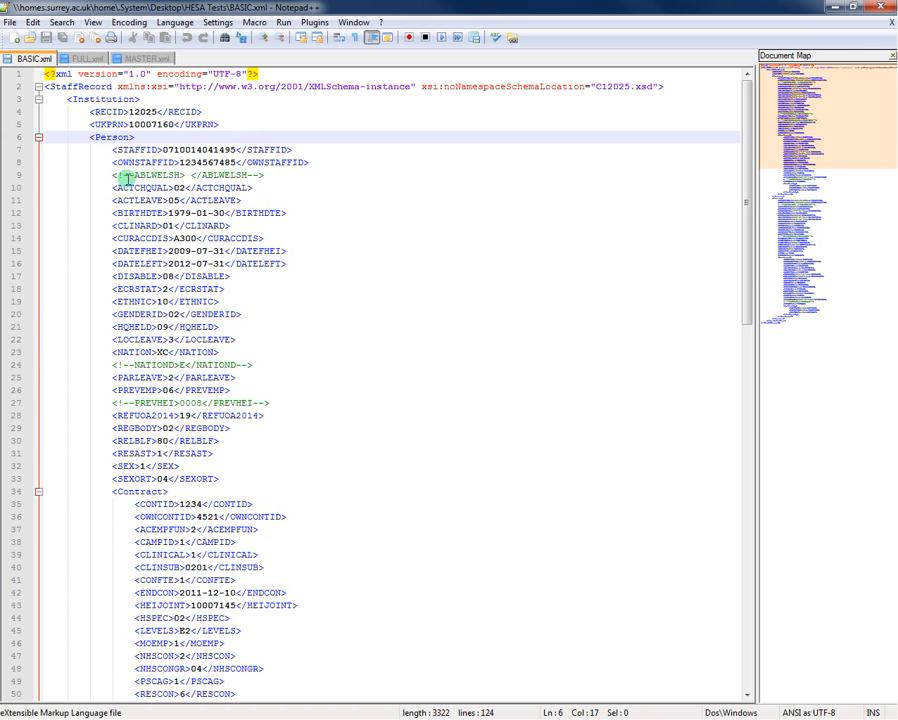
{"action": "left_click", "coordinate": [115, 60]}
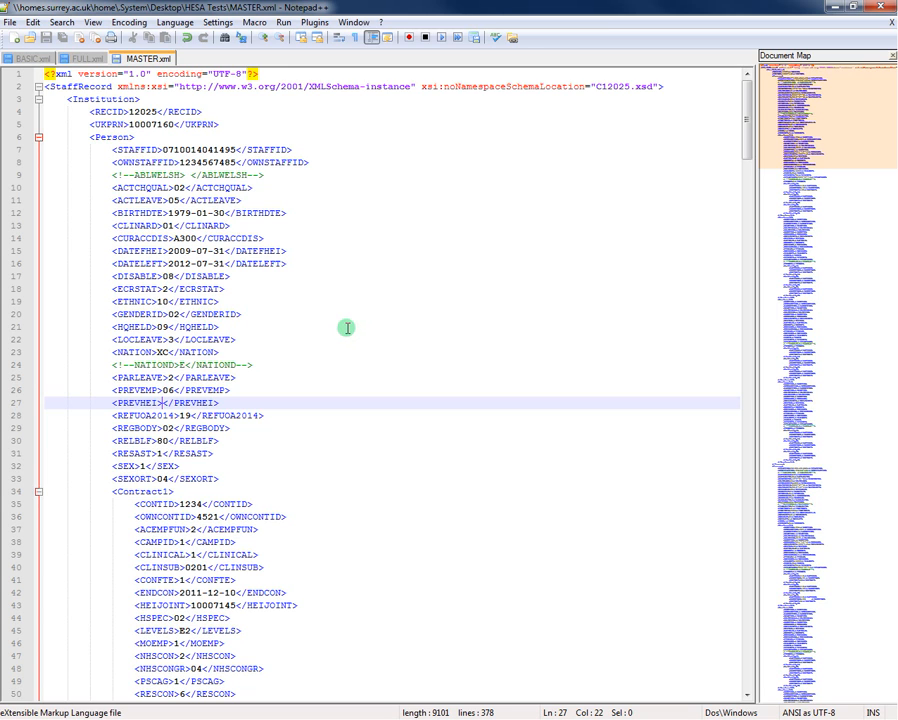
{"action": "left_click", "coordinate": [30, 58]}
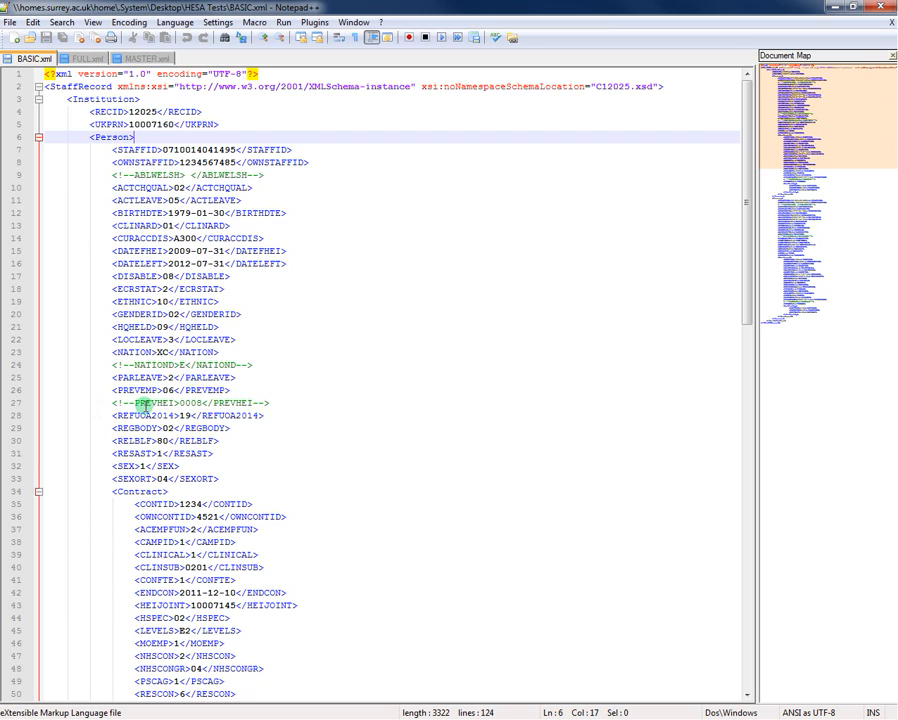
{"action": "left_click_drag", "start_coordinate": [271, 402], "coordinate": [110, 403]}
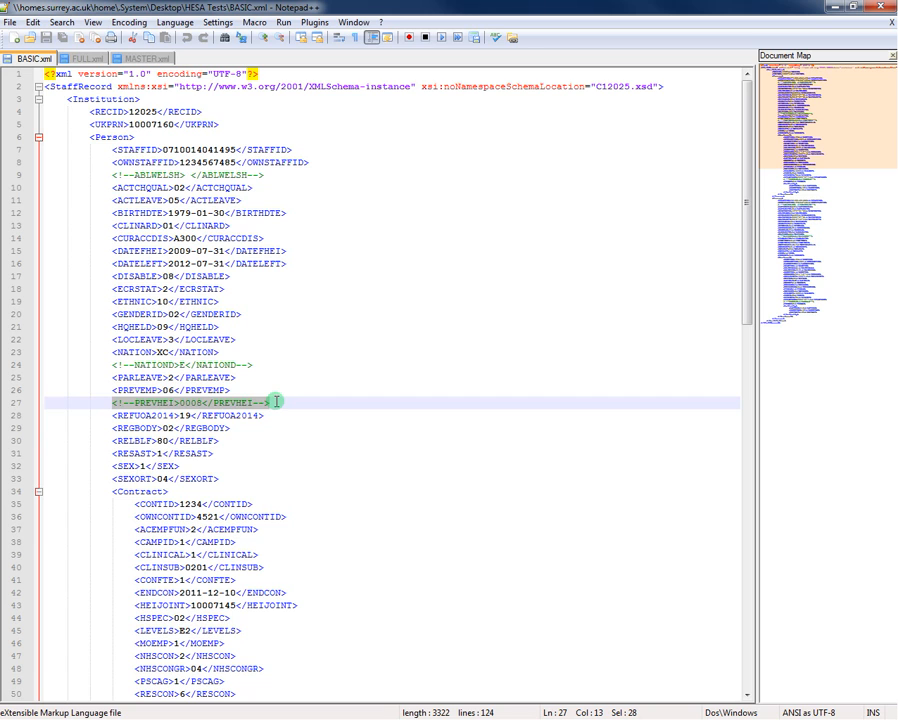
Examine the PREVHEI elements and the numbered contract and activity blocks for each person in MASTER.xml
{"action": "key", "text": "ctrl+Tab"}
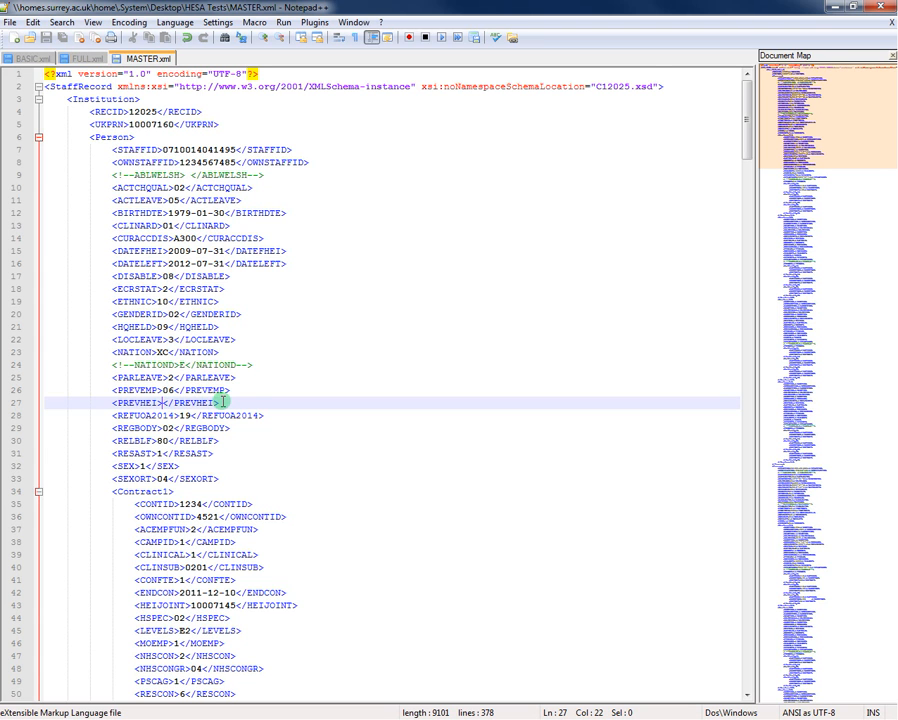
{"action": "scroll", "coordinate": [236, 401], "scroll_direction": "down", "scroll_amount": 20}
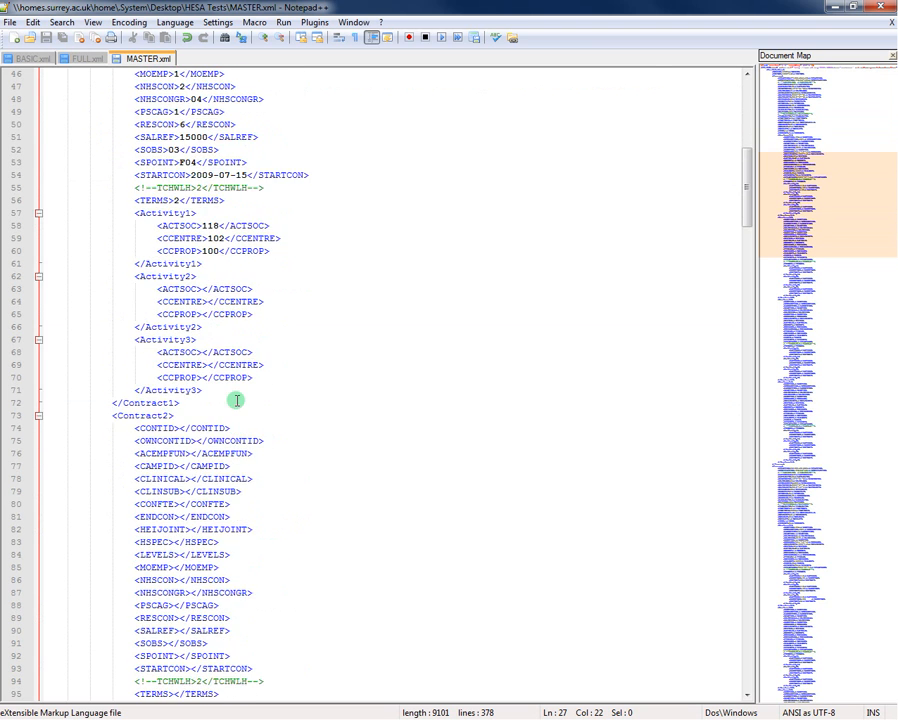
{"action": "scroll", "coordinate": [236, 401], "scroll_direction": "down", "scroll_amount": 20}
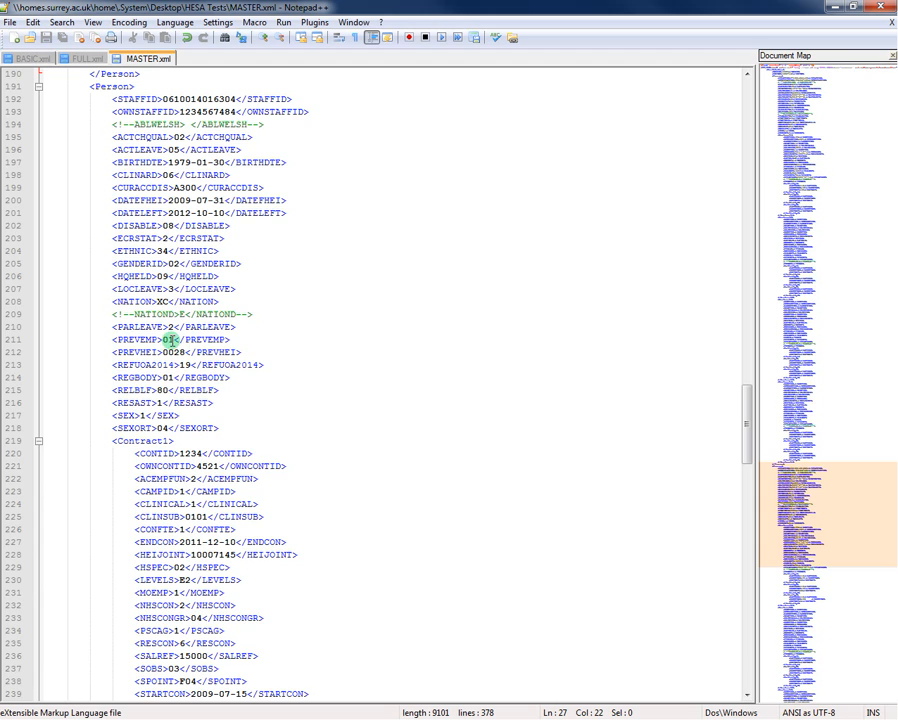
{"action": "scroll", "coordinate": [254, 354], "scroll_direction": "up", "scroll_amount": 20}
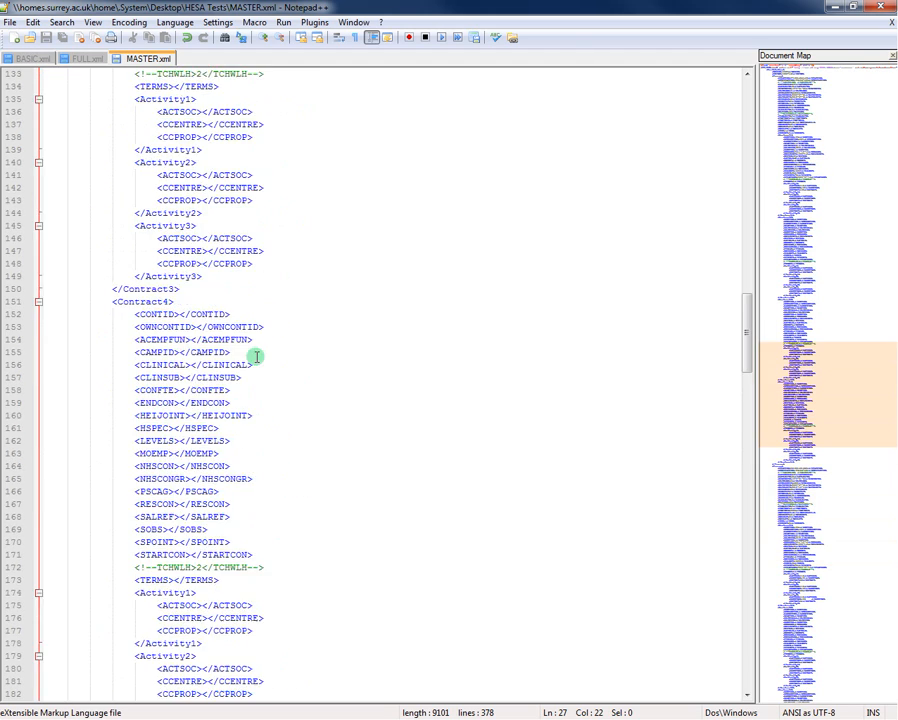
{"action": "scroll", "coordinate": [256, 356], "scroll_direction": "up", "scroll_amount": 20}
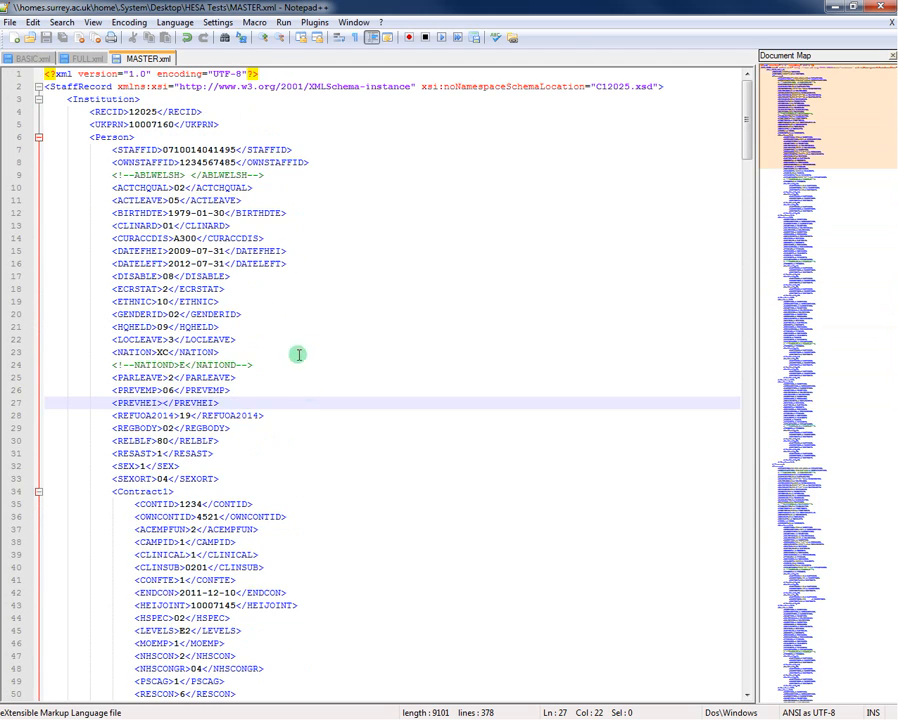
{"action": "scroll", "coordinate": [281, 425], "scroll_direction": "down", "scroll_amount": 12}
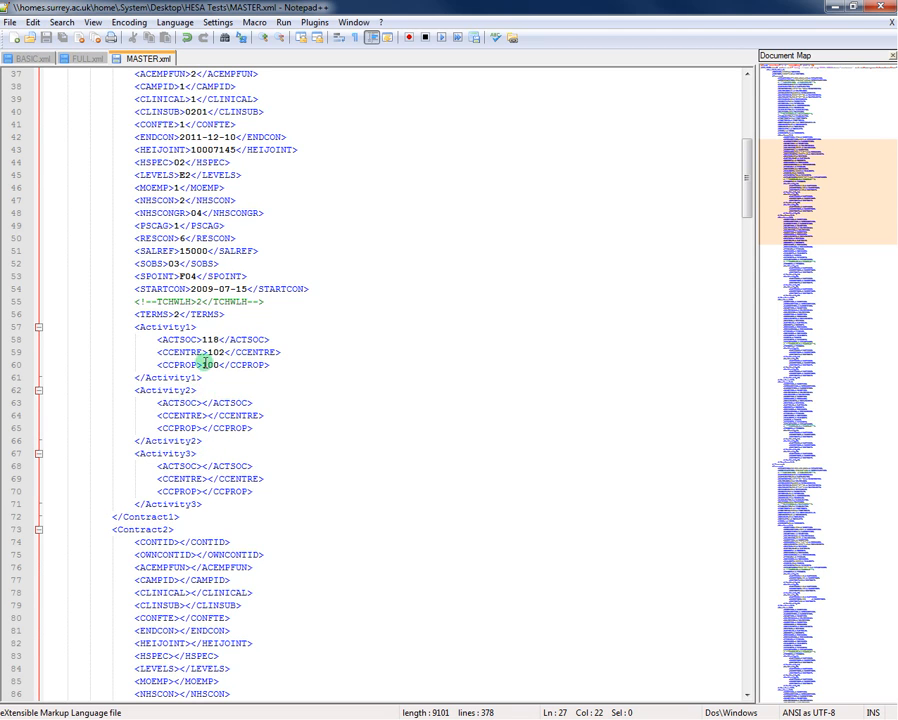
{"action": "scroll", "coordinate": [203, 364], "scroll_direction": "up", "scroll_amount": 6}
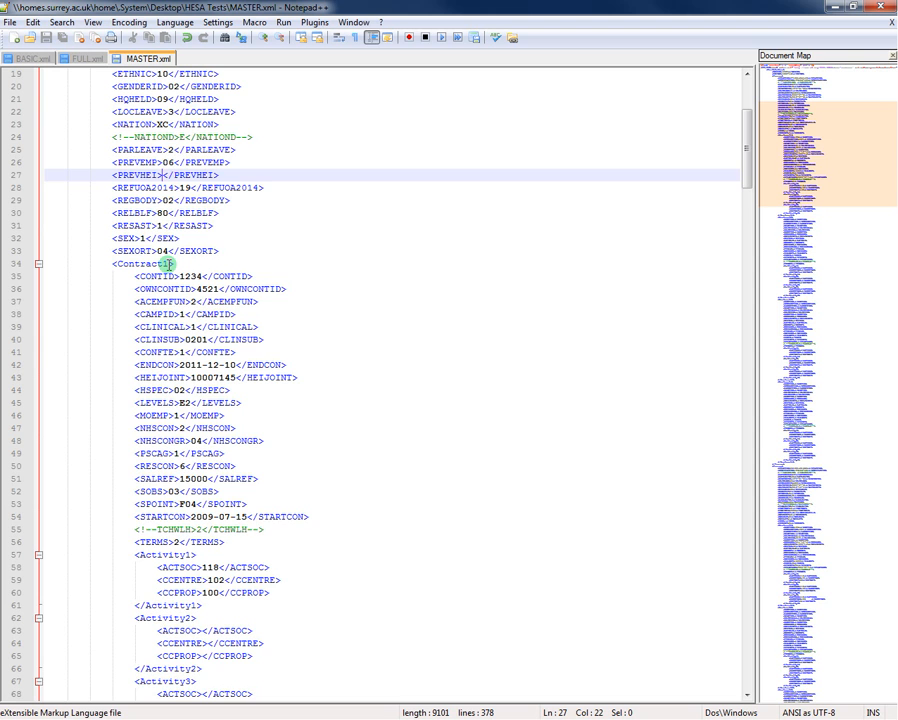
{"action": "scroll", "coordinate": [168, 264], "scroll_direction": "down", "scroll_amount": 5}
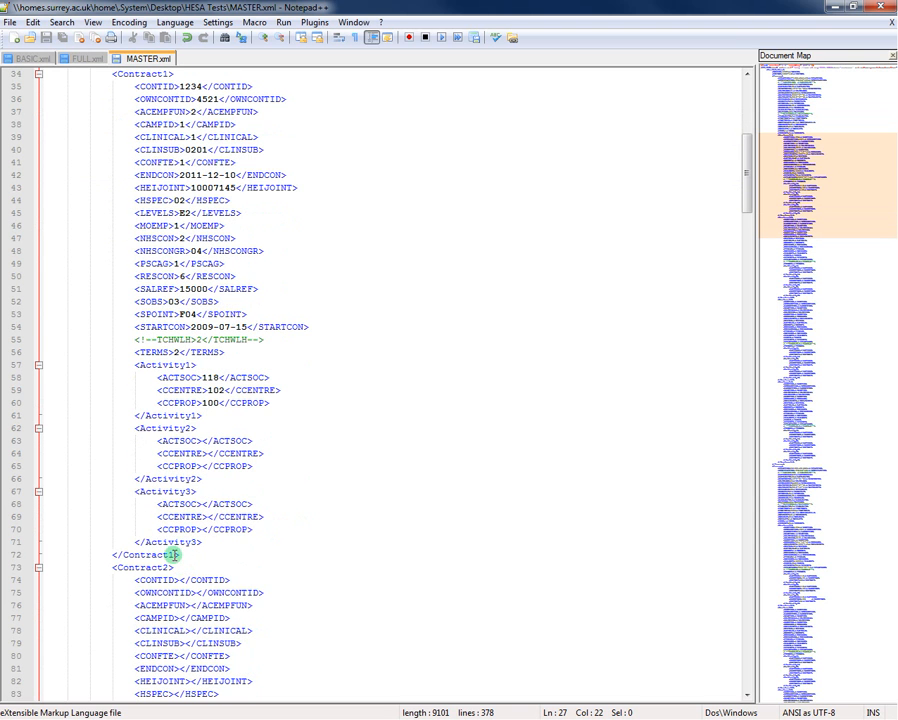
{"action": "scroll", "coordinate": [176, 544], "scroll_direction": "down", "scroll_amount": 4}
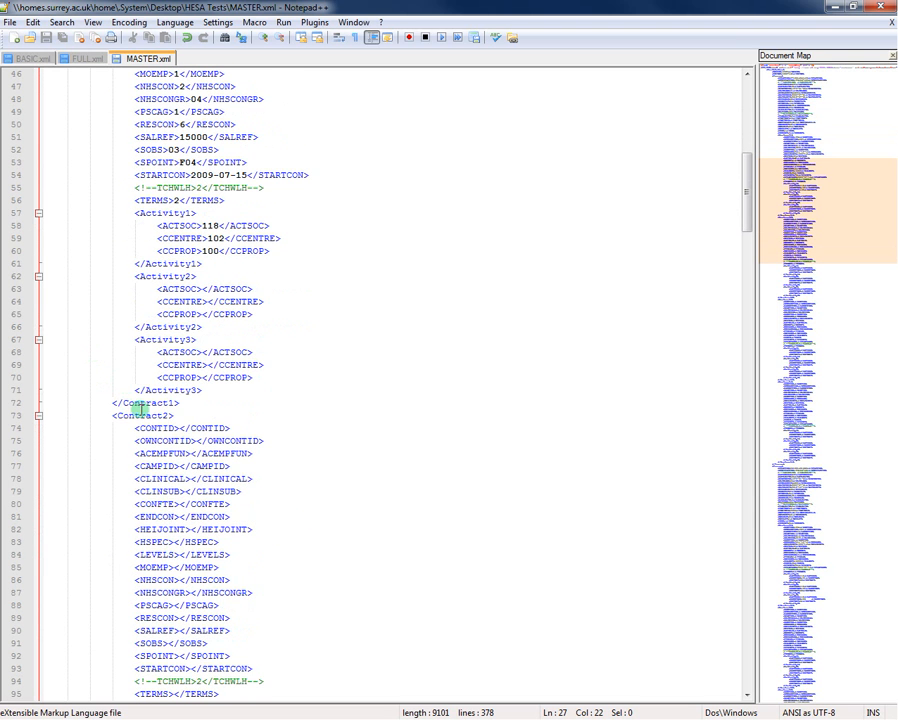
{"action": "scroll", "coordinate": [140, 410], "scroll_direction": "down", "scroll_amount": 2}
{"action": "scroll", "coordinate": [128, 336], "scroll_direction": "down", "scroll_amount": 7}
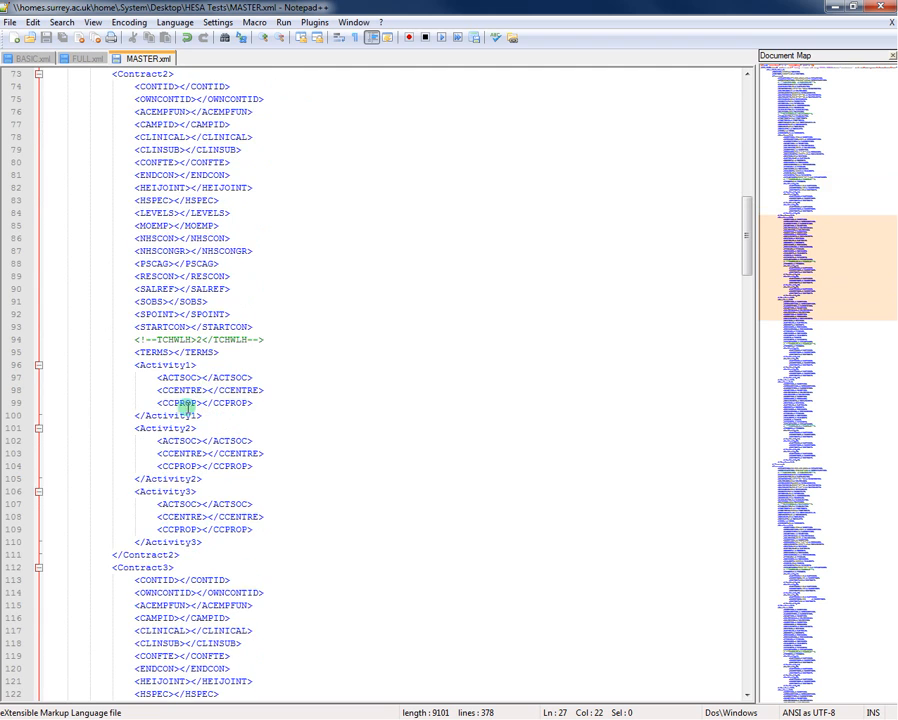
{"action": "scroll", "coordinate": [180, 450], "scroll_direction": "down", "scroll_amount": 12}
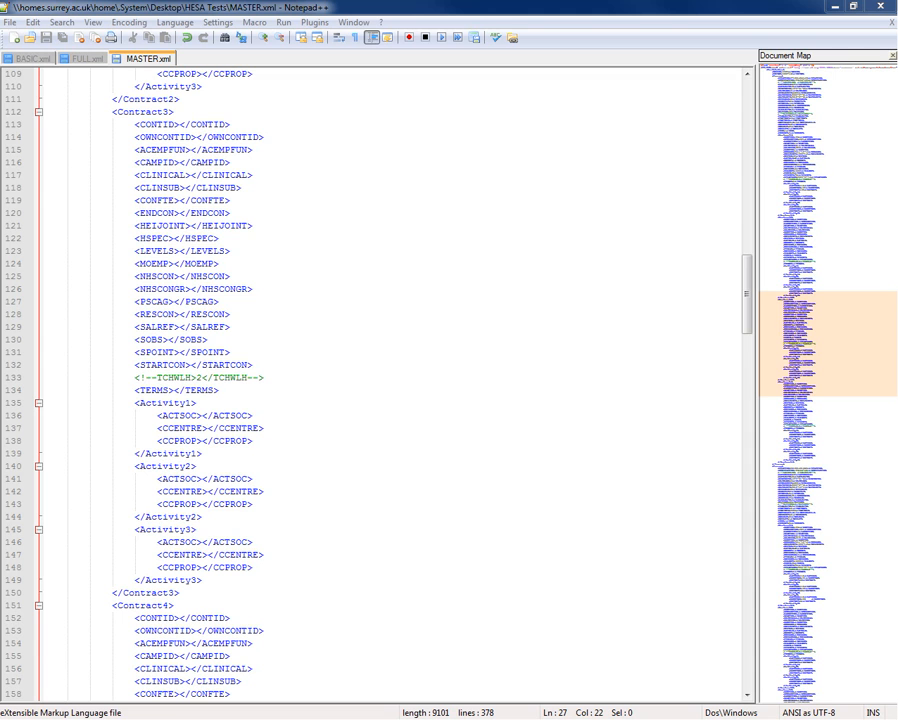
Switch to HESA check.xlsx in Excel and build the pivot table with Staff Id as rows and a count of Contract ID as values
{"action": "left_click", "coordinate": [150, 719]}
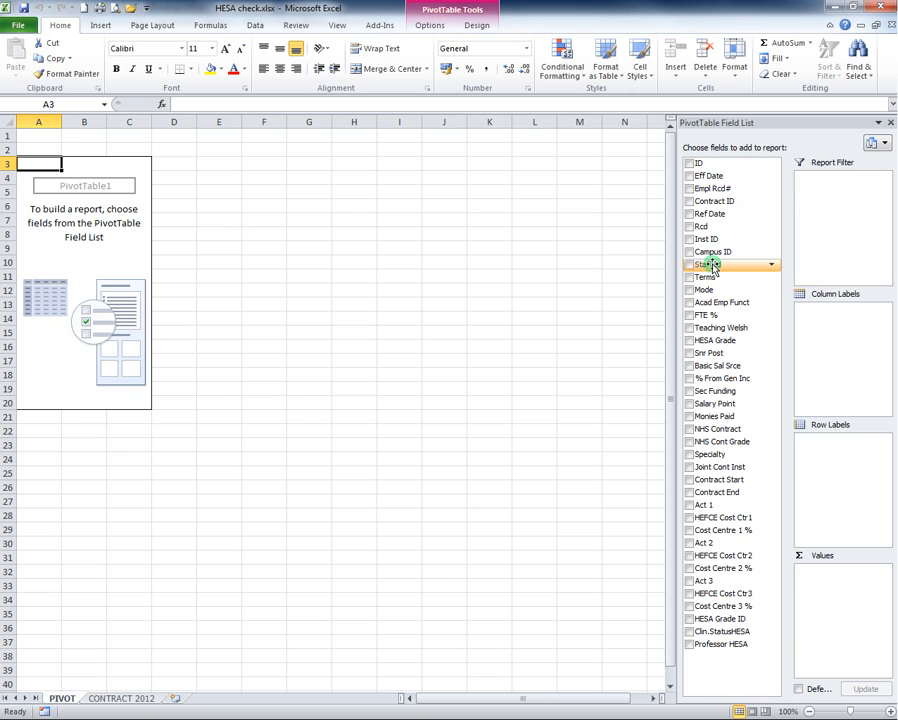
{"action": "left_click_drag", "start_coordinate": [712, 266], "coordinate": [842, 462]}
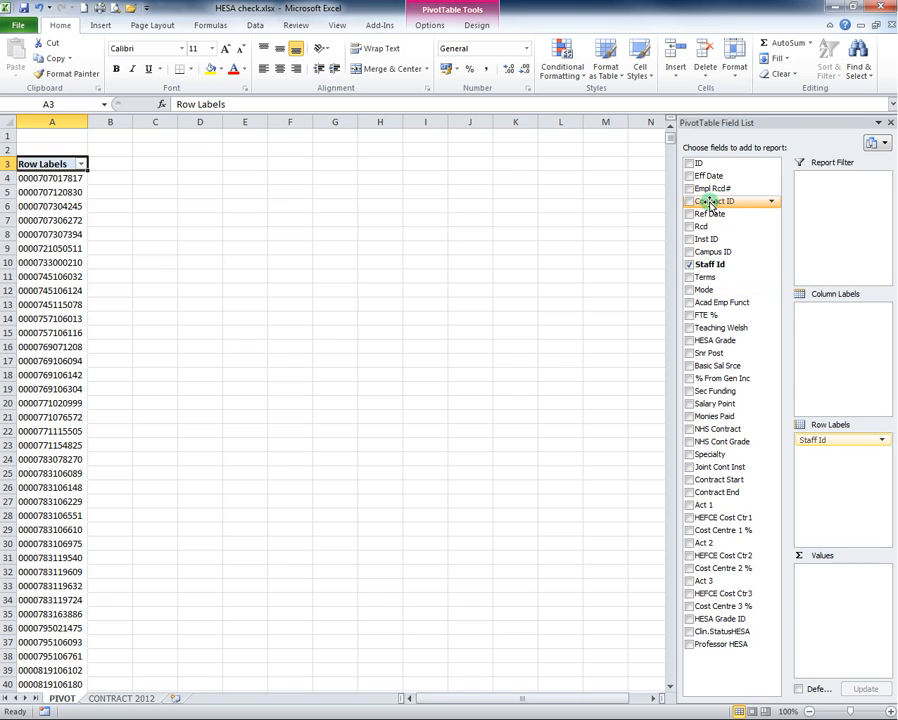
{"action": "left_click_drag", "start_coordinate": [712, 201], "coordinate": [846, 582]}
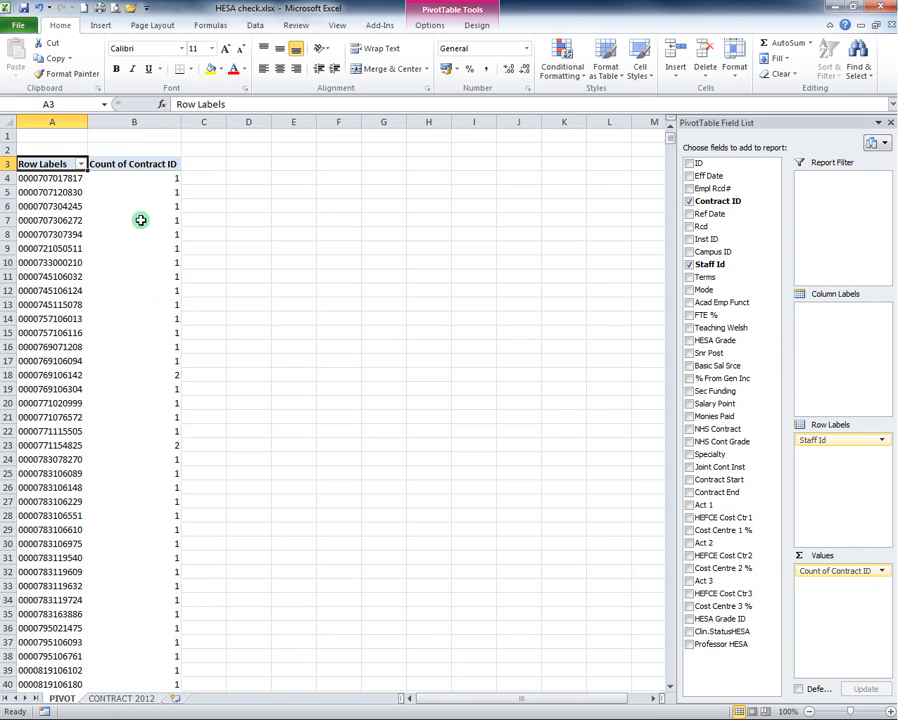
Copy all pivot table staff rows with their contract counts, excluding the grand total, and paste them as values starting at D4
{"action": "left_click", "coordinate": [71, 178]}
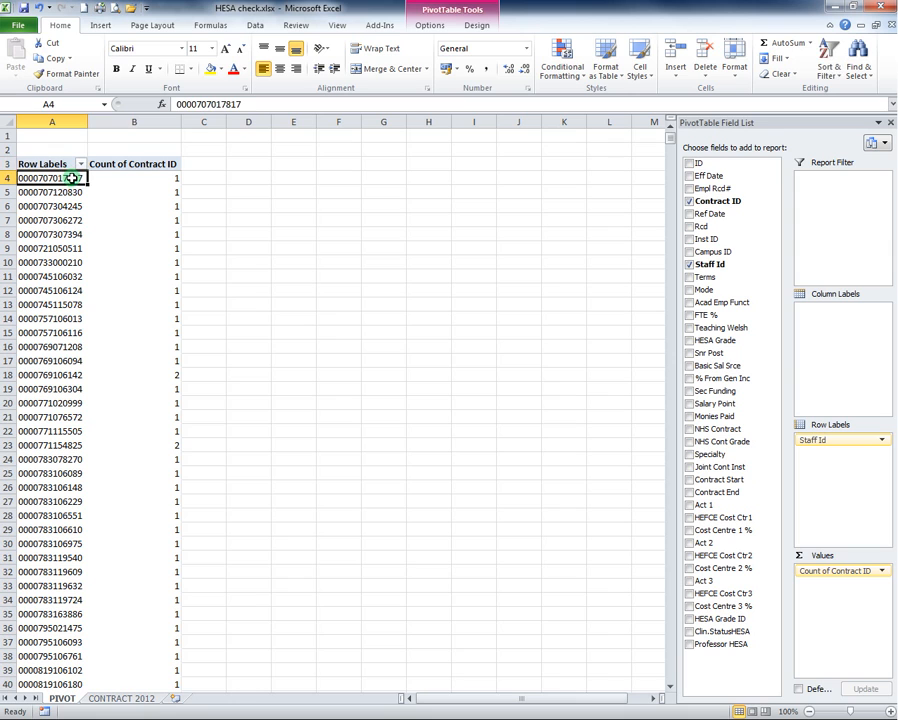
{"action": "key", "text": "ctrl+shift+End"}
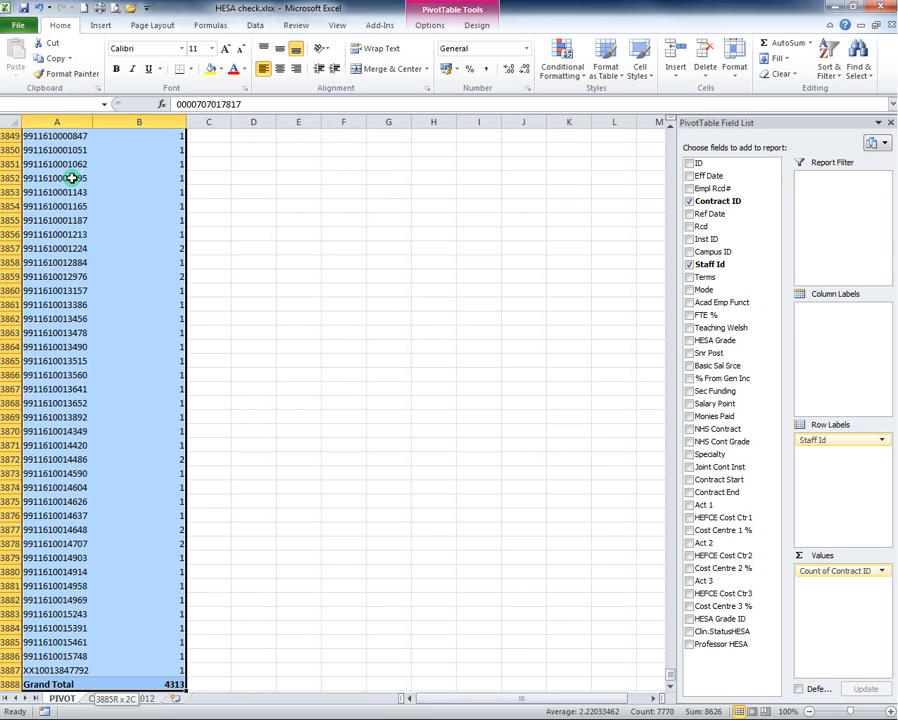
{"action": "key", "text": "shift+Up"}
{"action": "key", "text": "ctrl+c"}
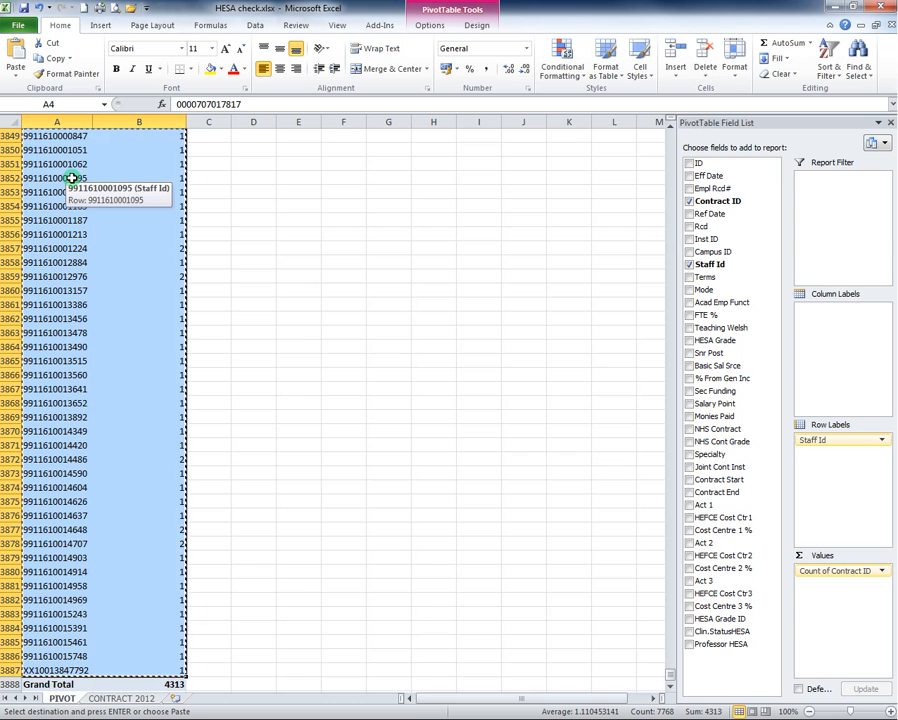
{"action": "key", "text": "Right"}
{"action": "key", "text": "Right"}
{"action": "key", "text": "Right"}
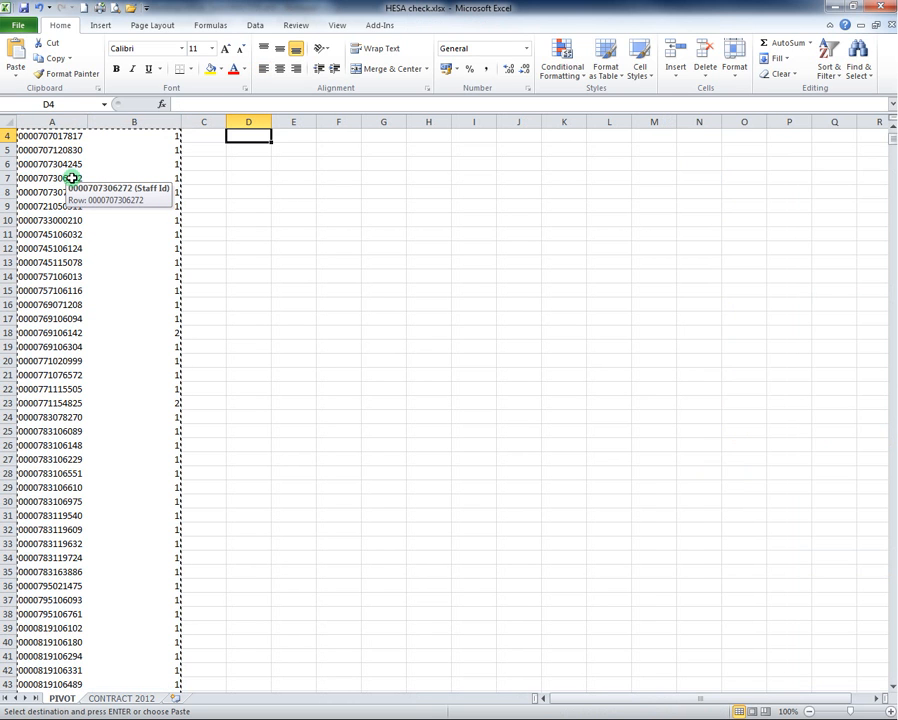
{"action": "right_click", "coordinate": [252, 136]}
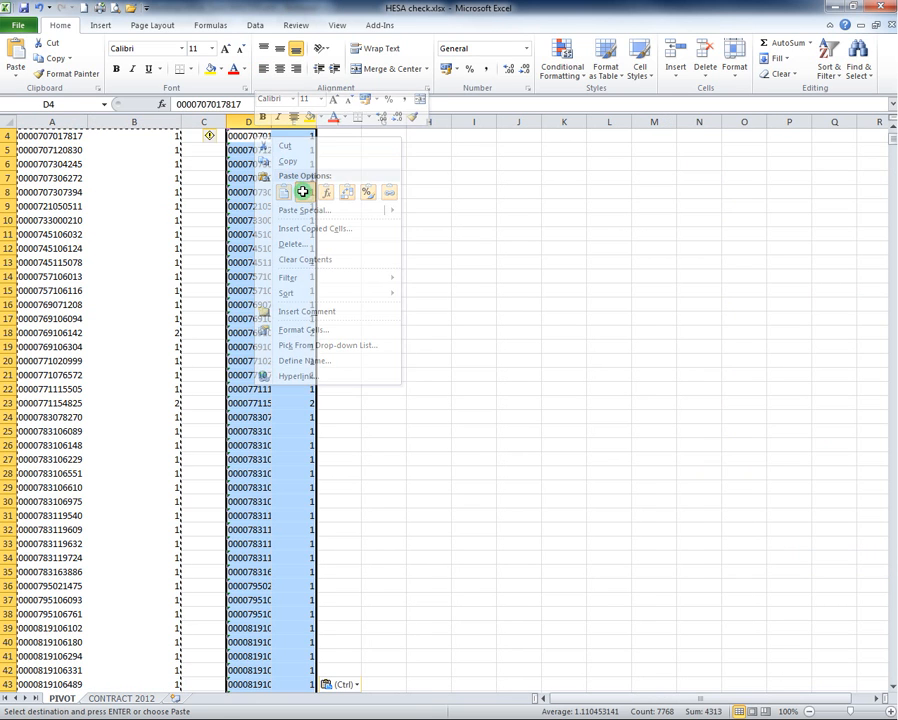
{"action": "left_click", "coordinate": [303, 193]}
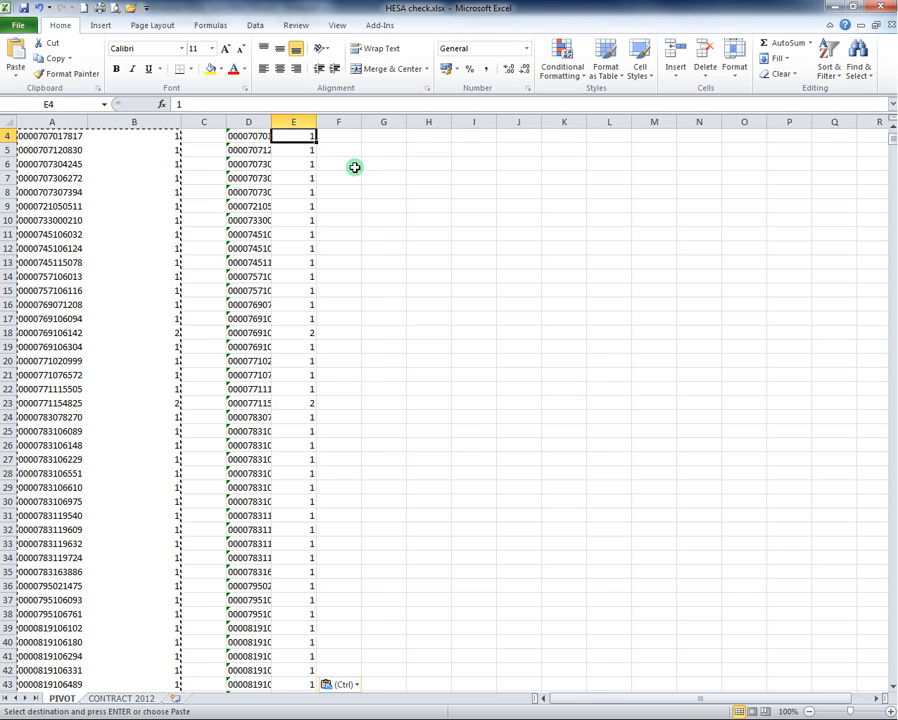
Sort the pasted staff rows by contract count from largest to smallest and select the highest count
{"action": "key", "text": "ctrl+shift+Down"}
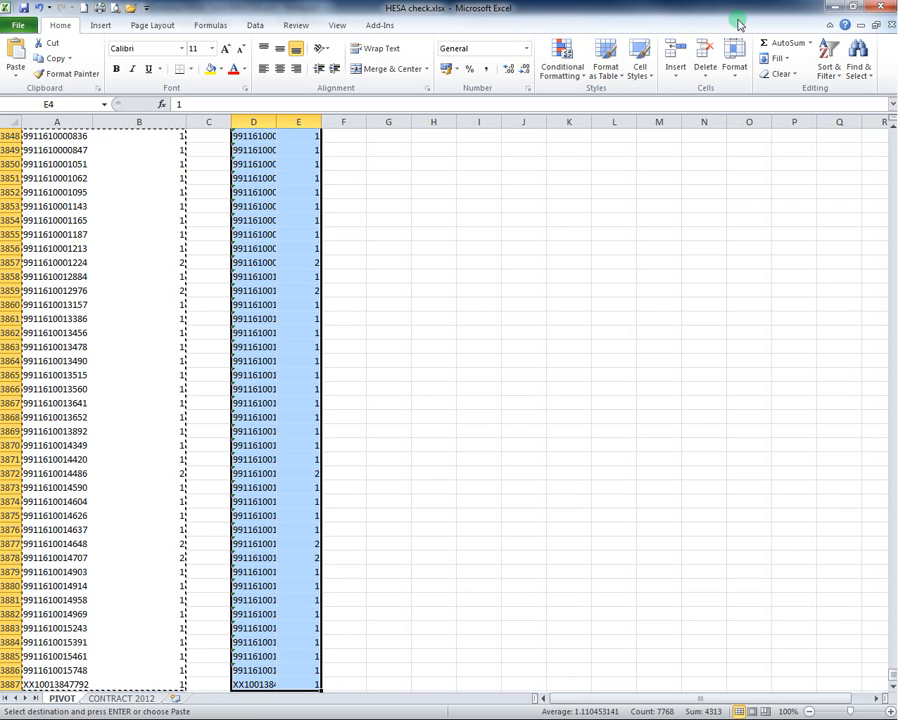
{"action": "left_click", "coordinate": [828, 62]}
{"action": "left_click", "coordinate": [833, 106]}
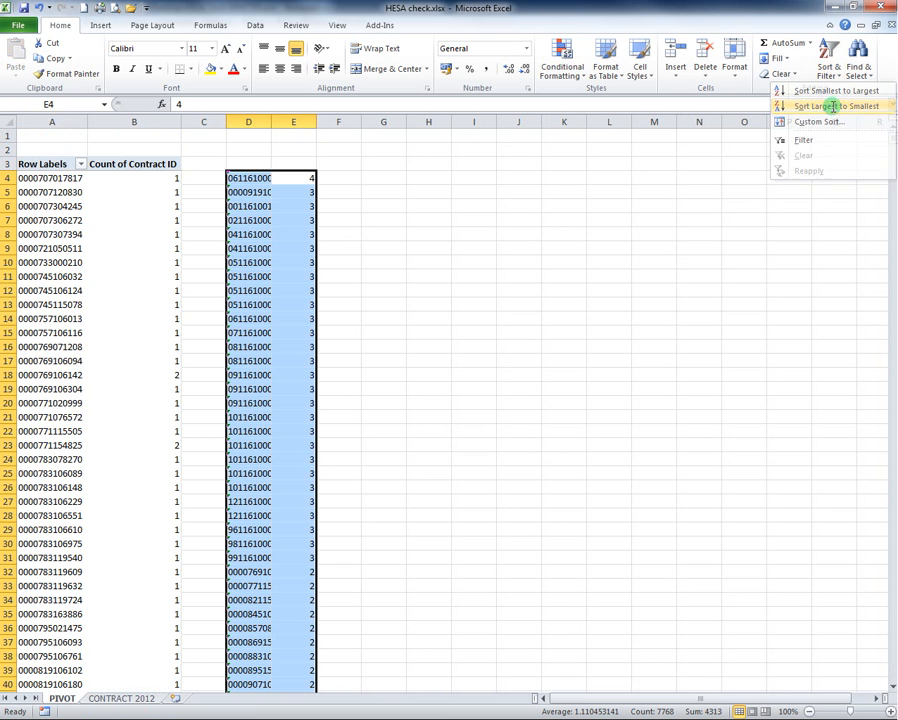
{"action": "left_click", "coordinate": [300, 178]}
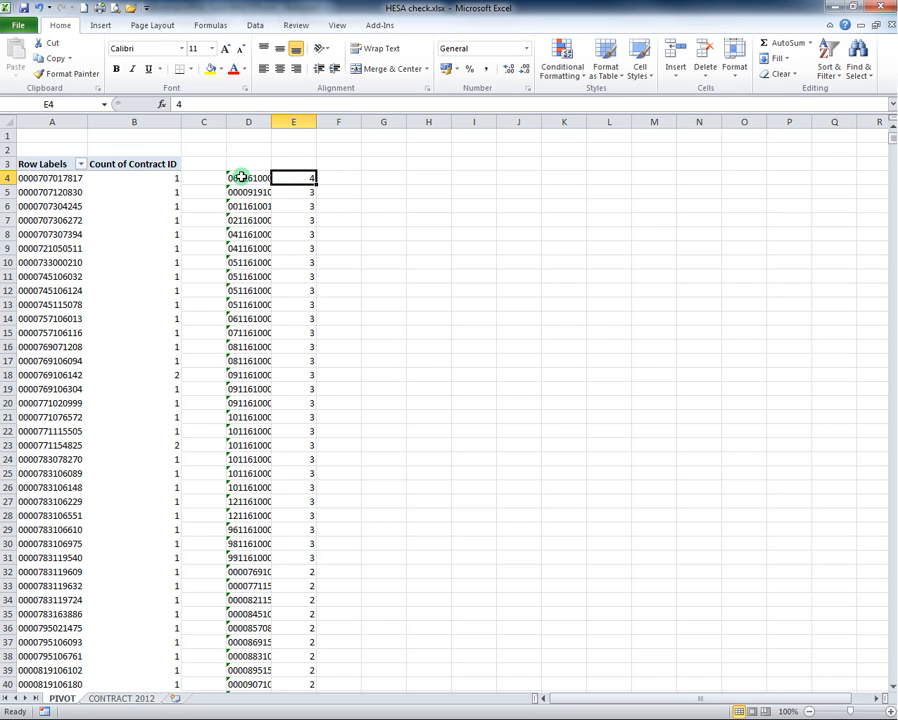
Return to MASTER.xml in Notepad++ and examine the Contract1 to Contract4 blocks and their three activities for both persons, through to the file's end
{"action": "left_click", "coordinate": [829, 8]}
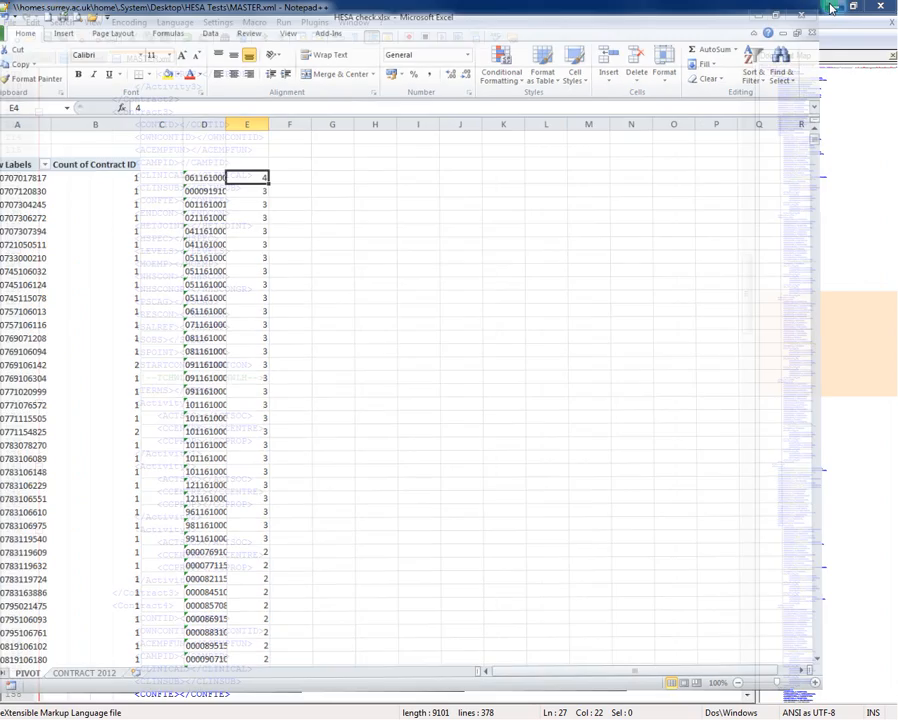
{"action": "scroll", "coordinate": [190, 152], "scroll_direction": "down", "scroll_amount": 5}
{"action": "scroll", "coordinate": [168, 224], "scroll_direction": "down", "scroll_amount": 3}
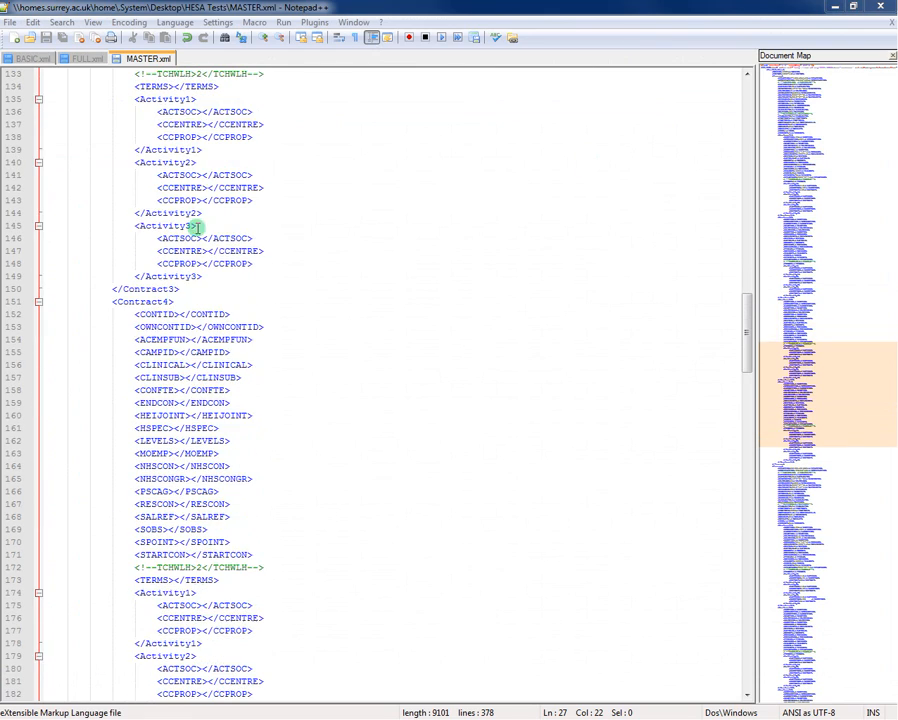
{"action": "scroll", "coordinate": [142, 270], "scroll_direction": "down", "scroll_amount": 5}
{"action": "scroll", "coordinate": [172, 521], "scroll_direction": "down", "scroll_amount": 14}
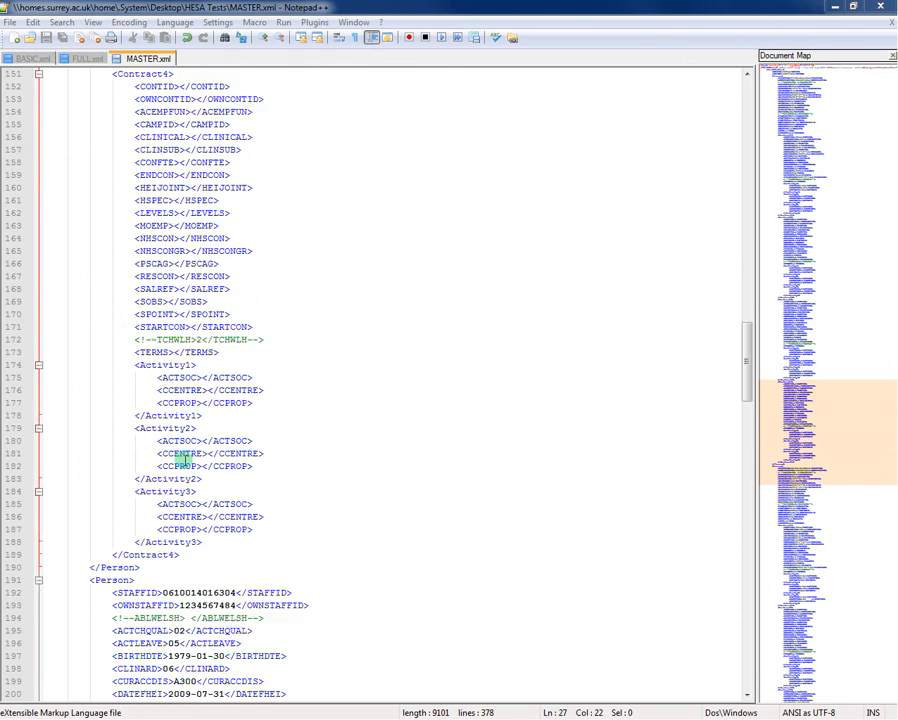
{"action": "scroll", "coordinate": [132, 480], "scroll_direction": "down", "scroll_amount": 14}
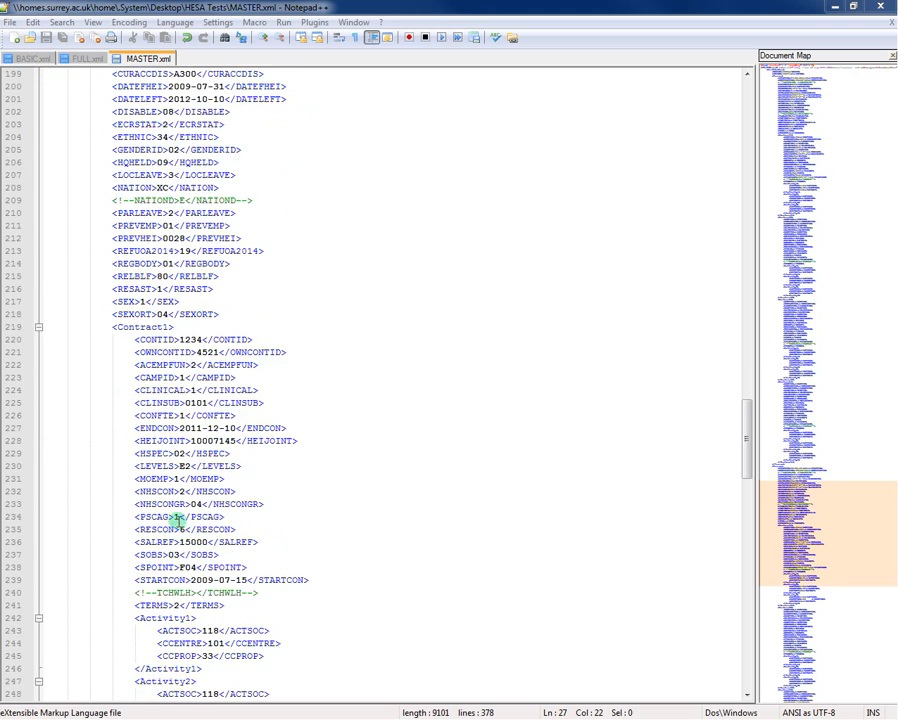
{"action": "scroll", "coordinate": [148, 289], "scroll_direction": "down", "scroll_amount": 1}
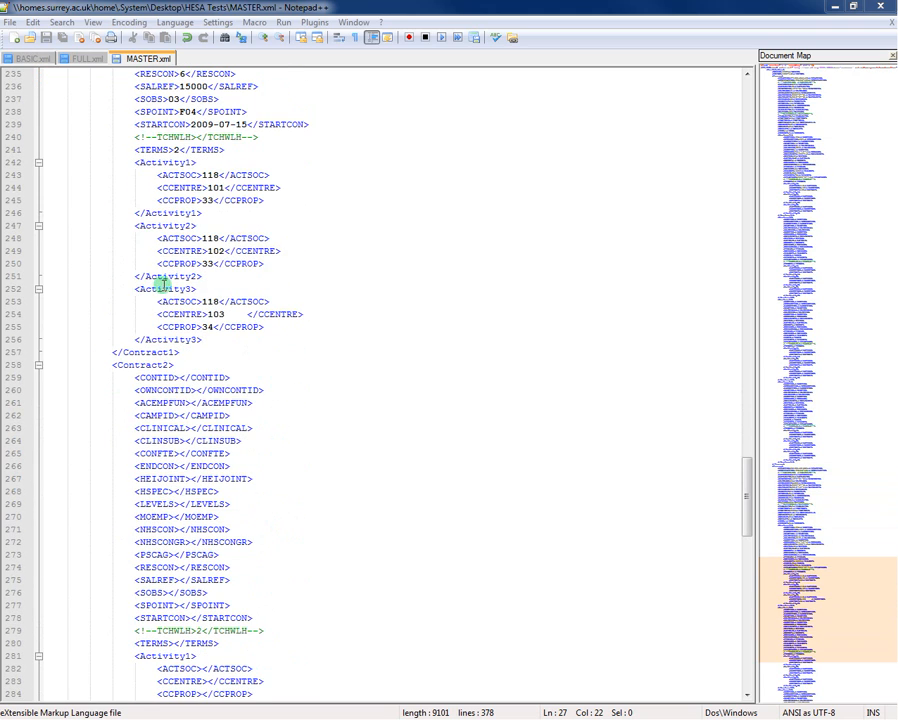
{"action": "scroll", "coordinate": [136, 352], "scroll_direction": "down", "scroll_amount": 1}
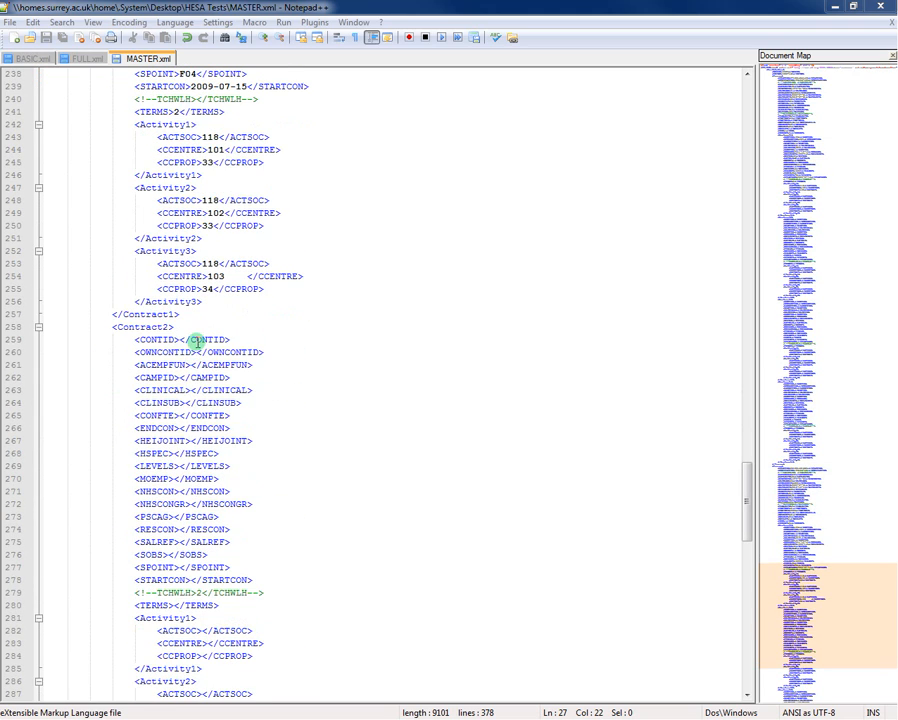
{"action": "scroll", "coordinate": [196, 344], "scroll_direction": "down", "scroll_amount": 4}
{"action": "scroll", "coordinate": [196, 340], "scroll_direction": "down", "scroll_amount": 3}
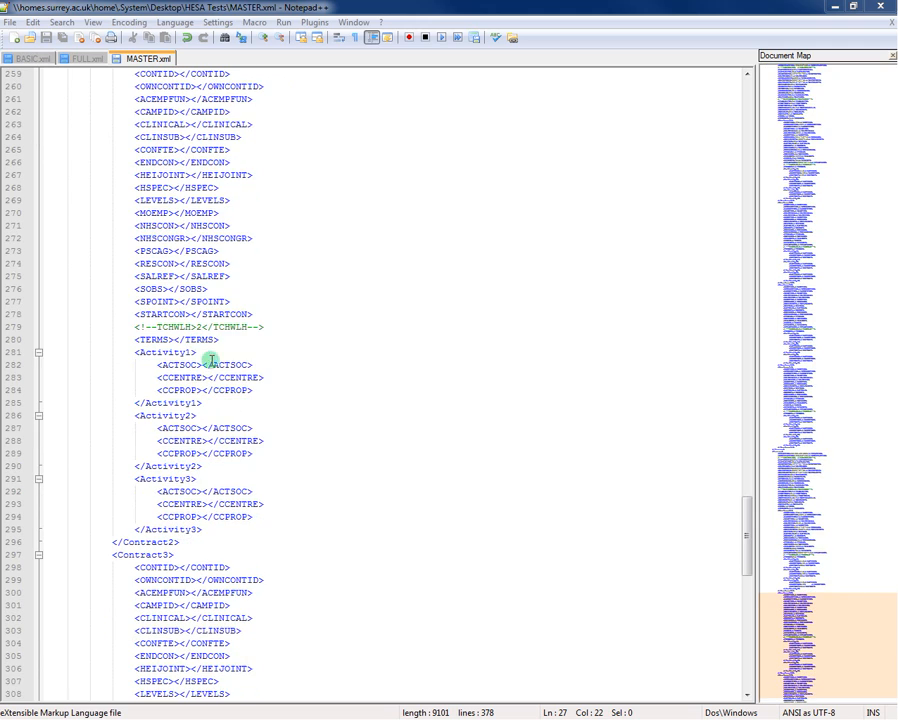
{"action": "scroll", "coordinate": [215, 366], "scroll_direction": "down", "scroll_amount": 6}
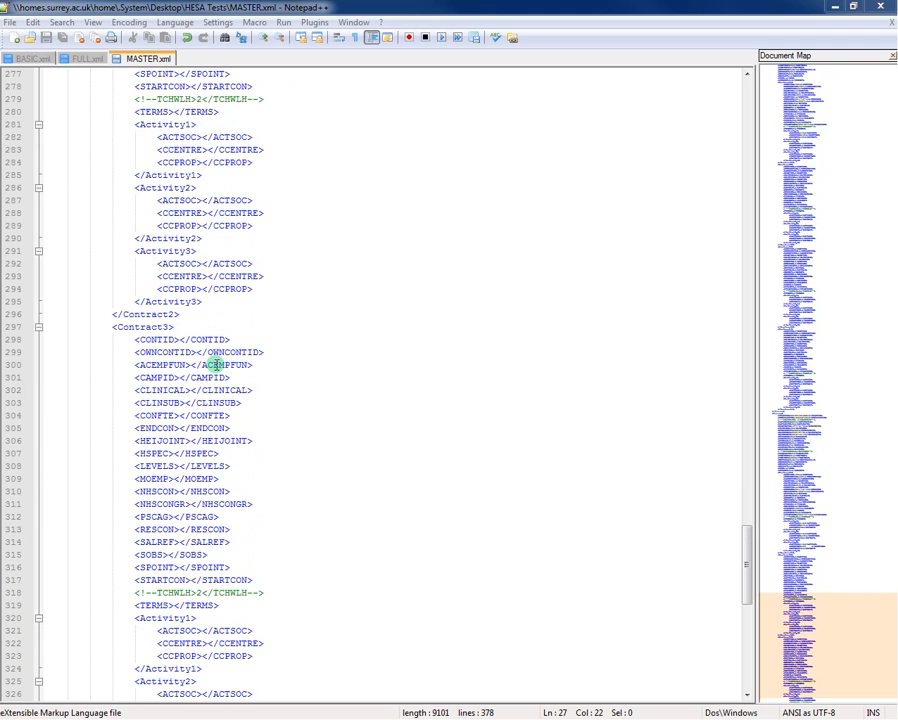
{"action": "scroll", "coordinate": [276, 387], "scroll_direction": "down", "scroll_amount": 17}
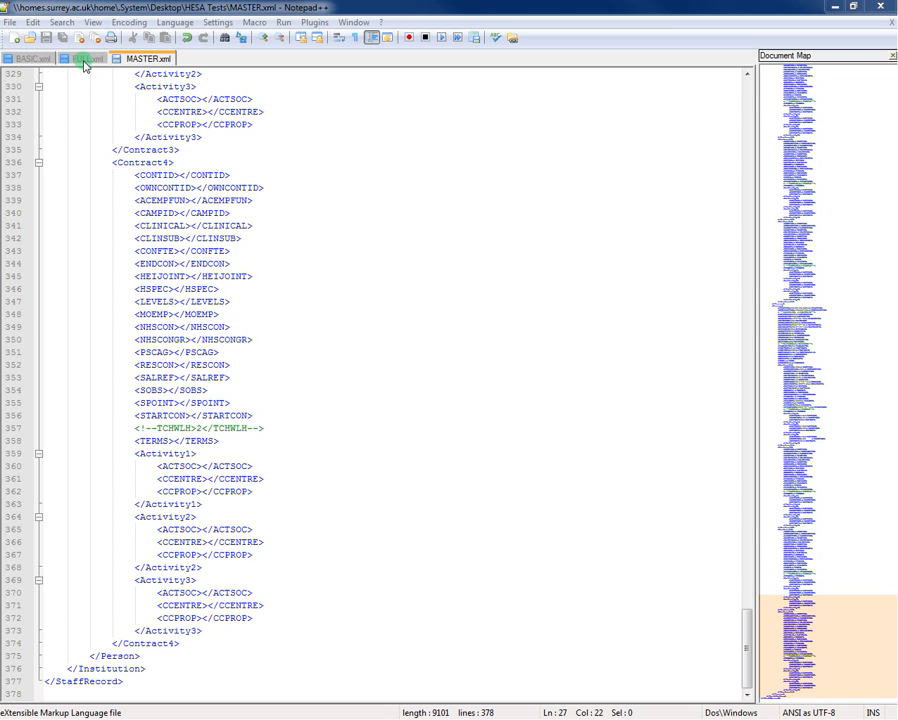
Switch to the empty Excel window and enable the Developer tab in the ribbon customization
{"action": "left_click", "coordinate": [835, 8]}
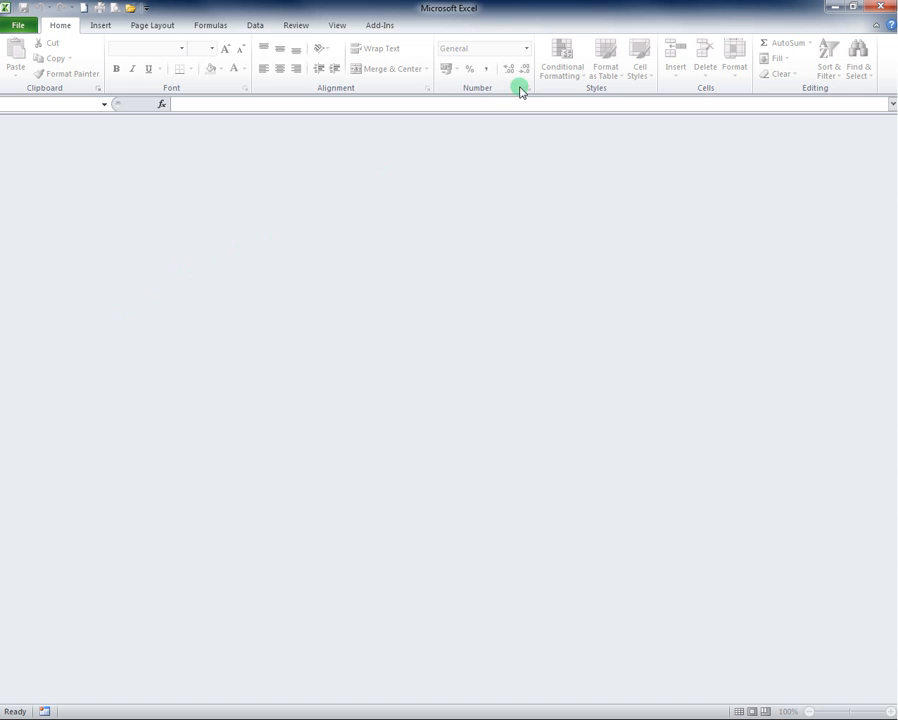
{"action": "right_click", "coordinate": [541, 66]}
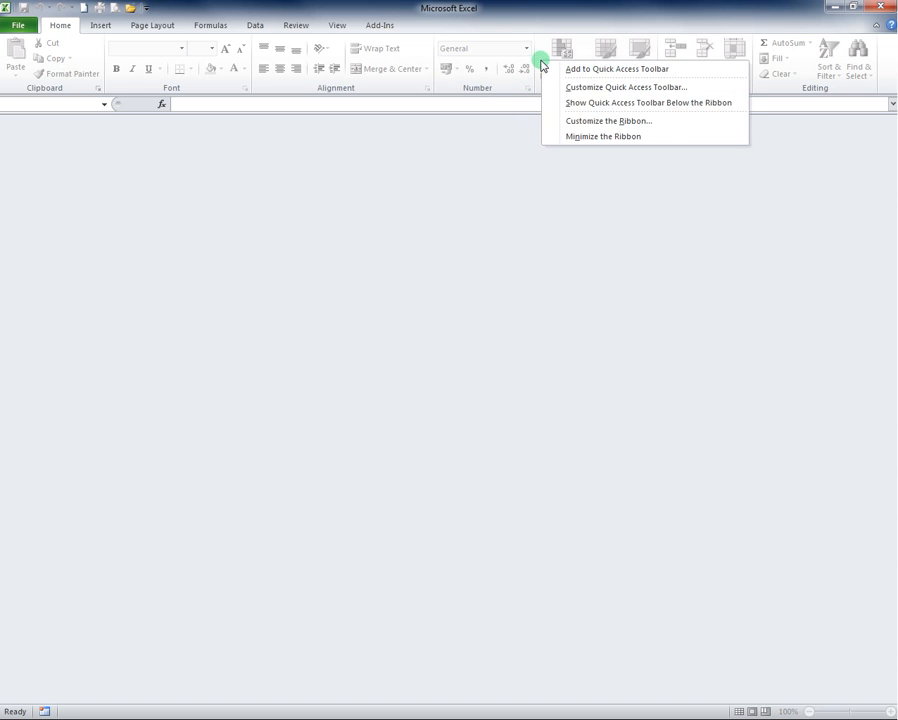
{"action": "left_click", "coordinate": [573, 121]}
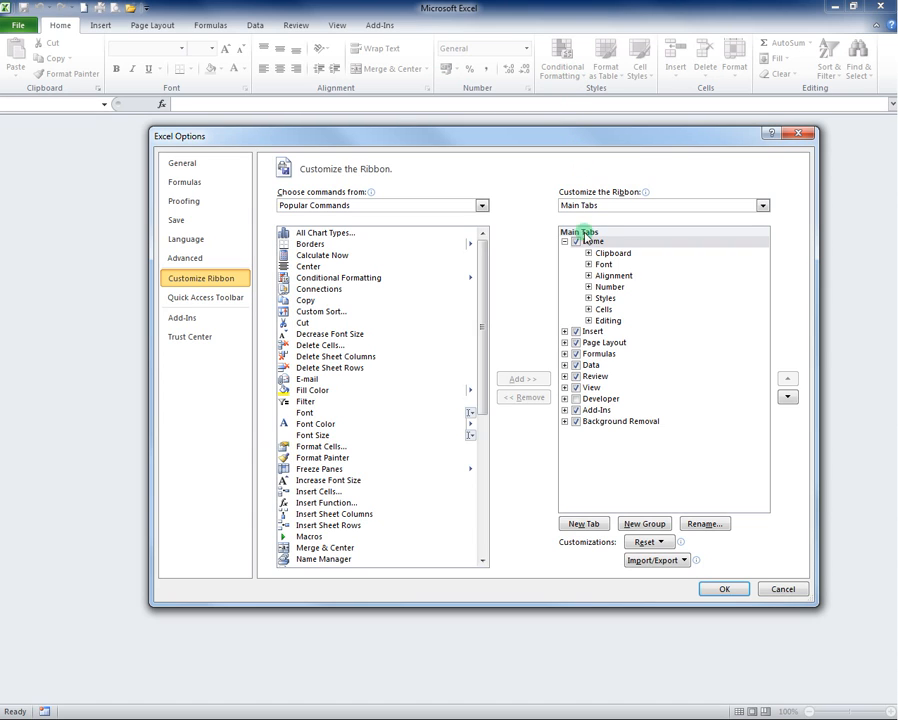
{"action": "left_click", "coordinate": [577, 399]}
{"action": "left_click", "coordinate": [724, 590]}
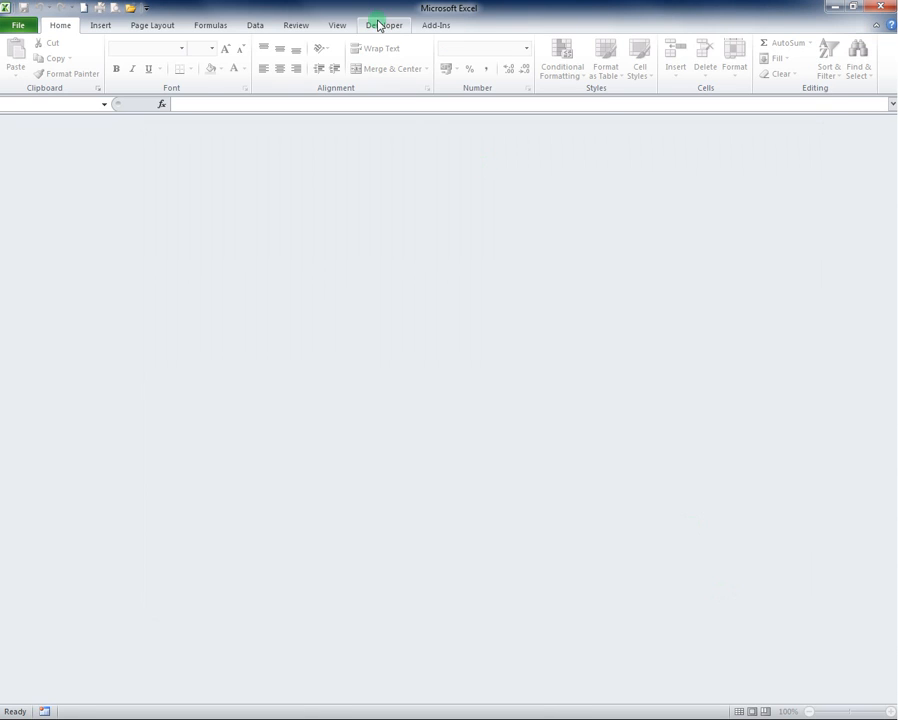
Create a blank workbook and display its XML source mapping from the Developer tools
{"action": "left_click", "coordinate": [379, 26]}
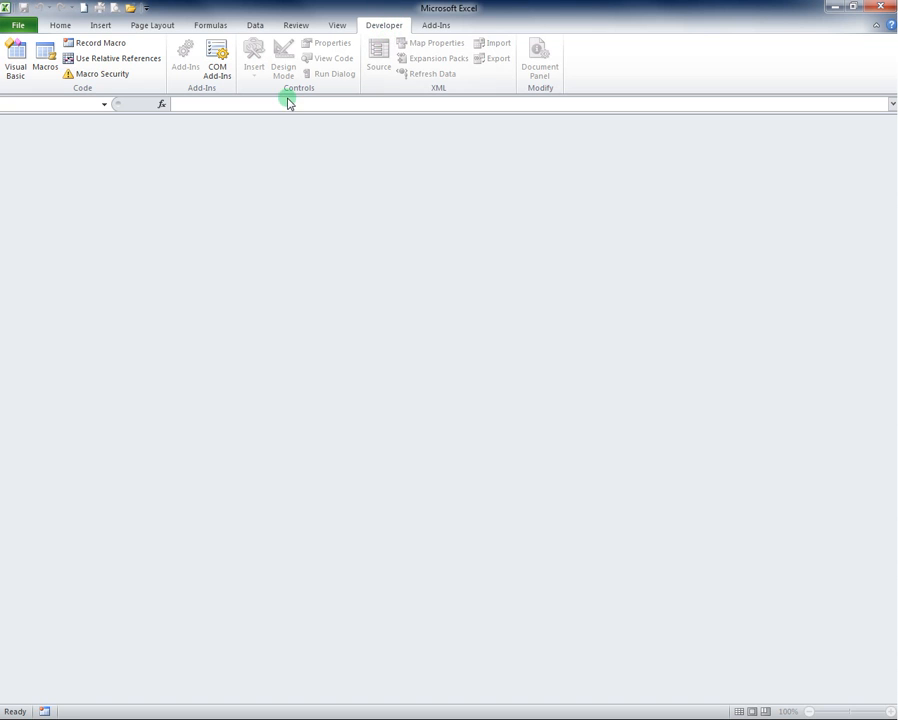
{"action": "left_click", "coordinate": [86, 13]}
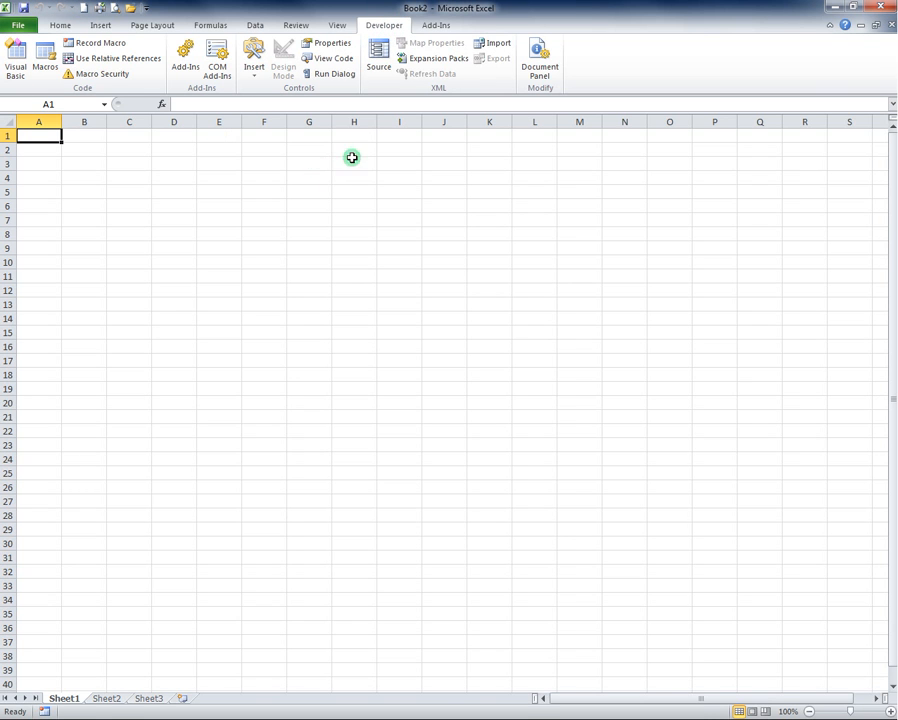
{"action": "left_click", "coordinate": [378, 58]}
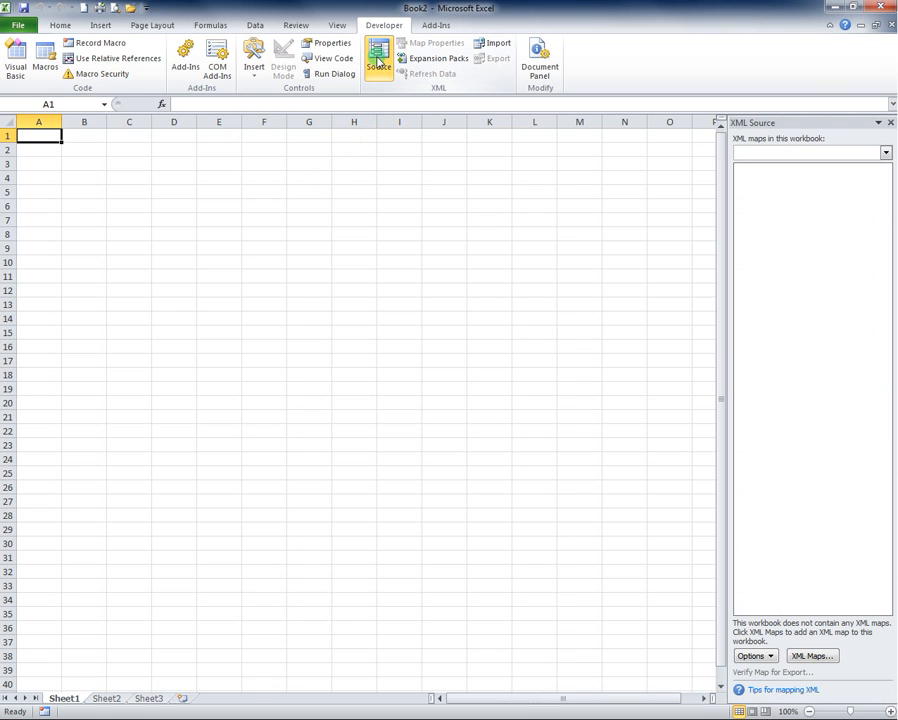
Add MASTER.xml from the HESA Tests folder on the Desktop as an XML map for the workbook
{"action": "left_click", "coordinate": [818, 656]}
{"action": "left_click", "coordinate": [340, 581]}
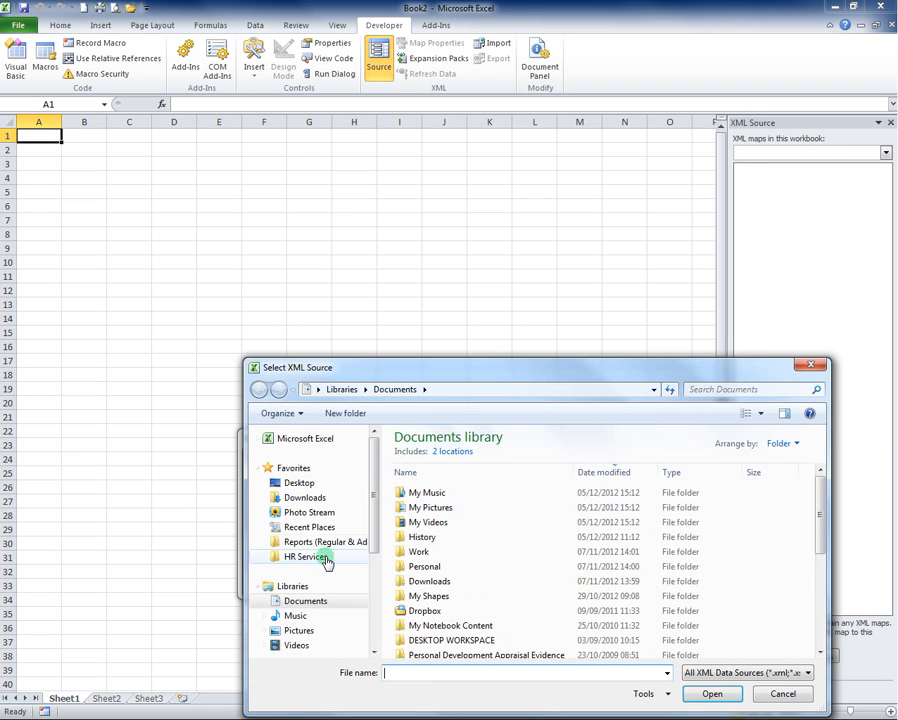
{"action": "left_click", "coordinate": [300, 483]}
{"action": "double_click", "coordinate": [426, 485]}
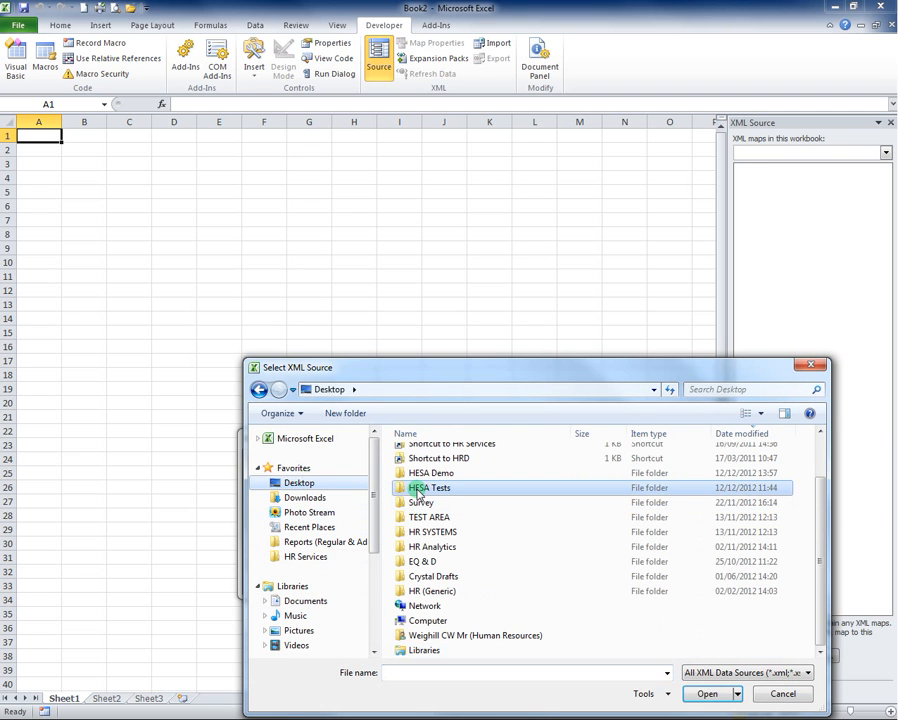
{"action": "left_click", "coordinate": [425, 529]}
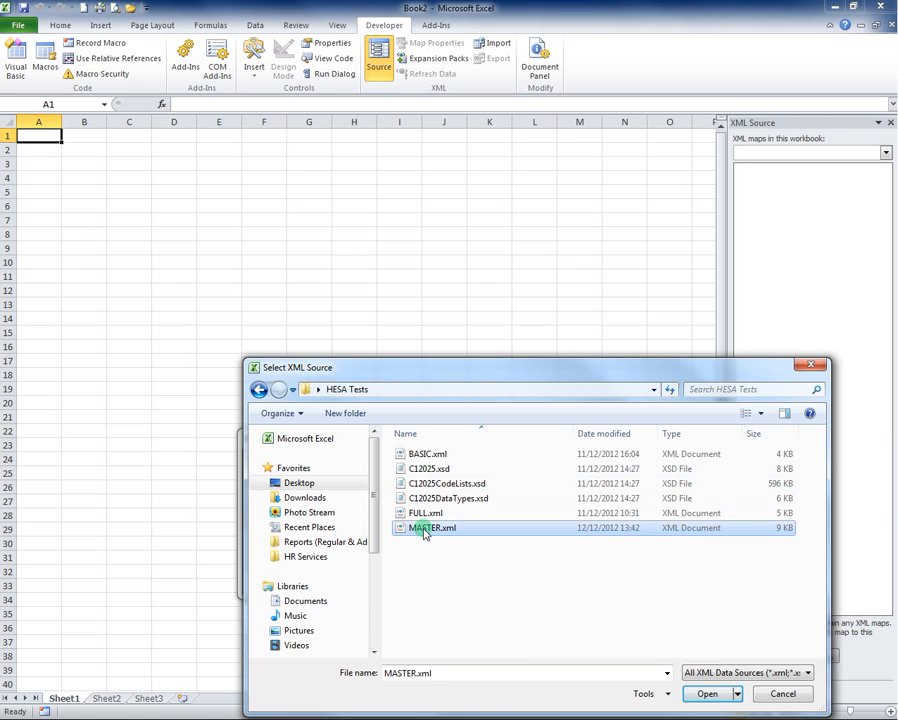
{"action": "left_click", "coordinate": [714, 697]}
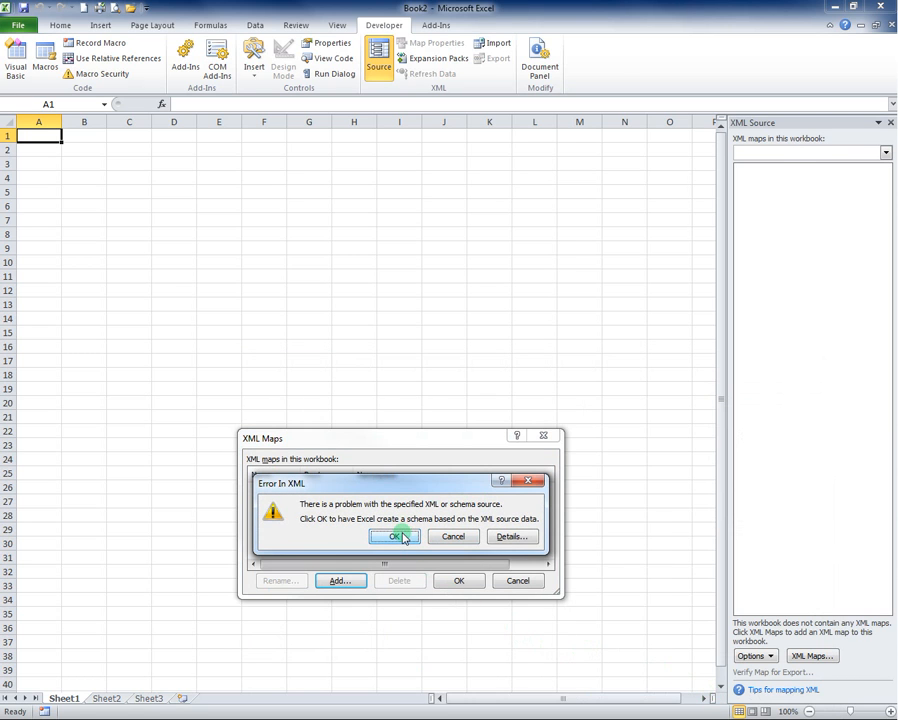
Check the XML error details, have Excel create a schema from the source data, and accept the StaffRecord map
{"action": "left_click", "coordinate": [508, 538]}
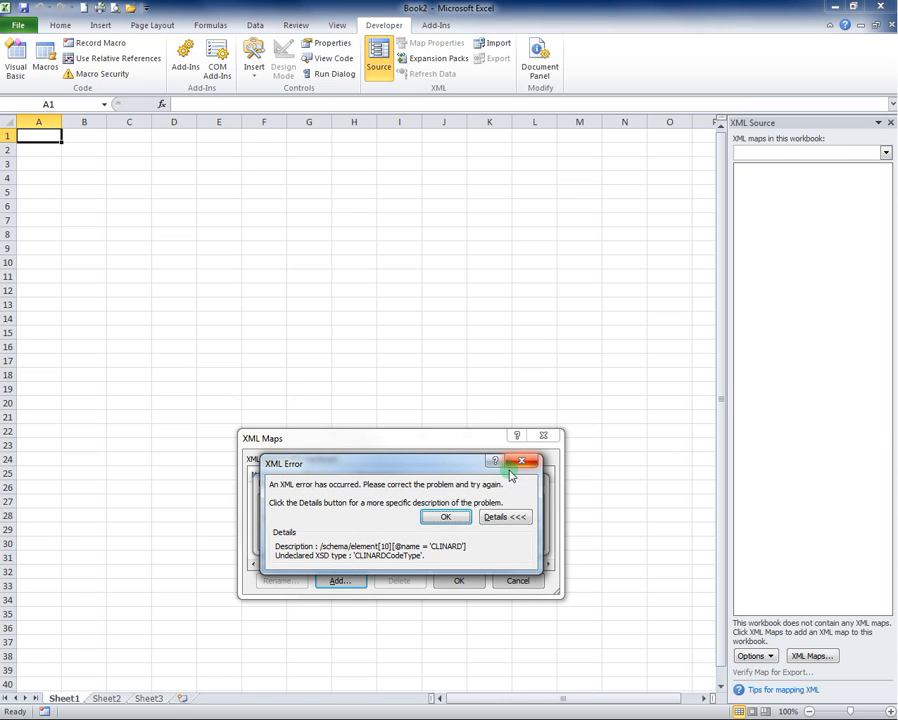
{"action": "left_click", "coordinate": [448, 517]}
{"action": "left_click", "coordinate": [418, 537]}
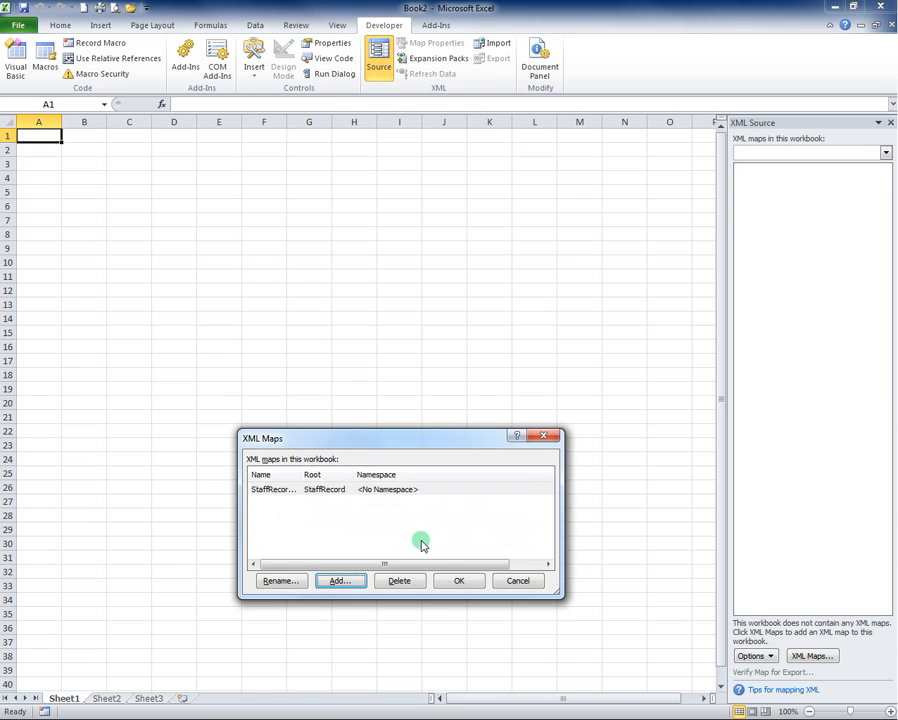
{"action": "left_click", "coordinate": [457, 581]}
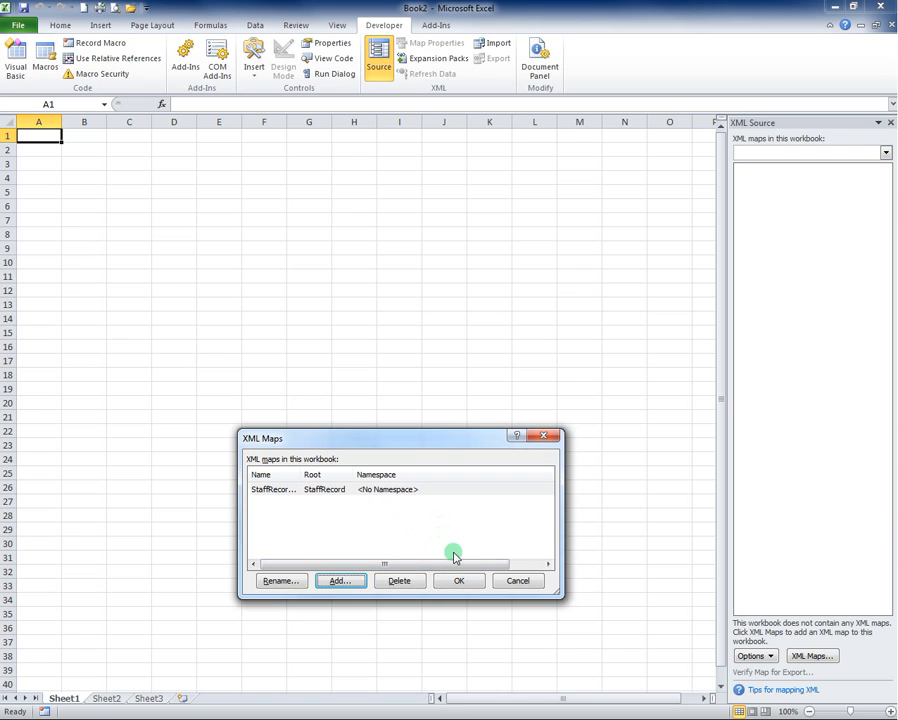
Accept the StaffRecord XML map and map the whole Person element to the worksheet starting at cell A1
{"action": "left_click", "coordinate": [465, 581]}
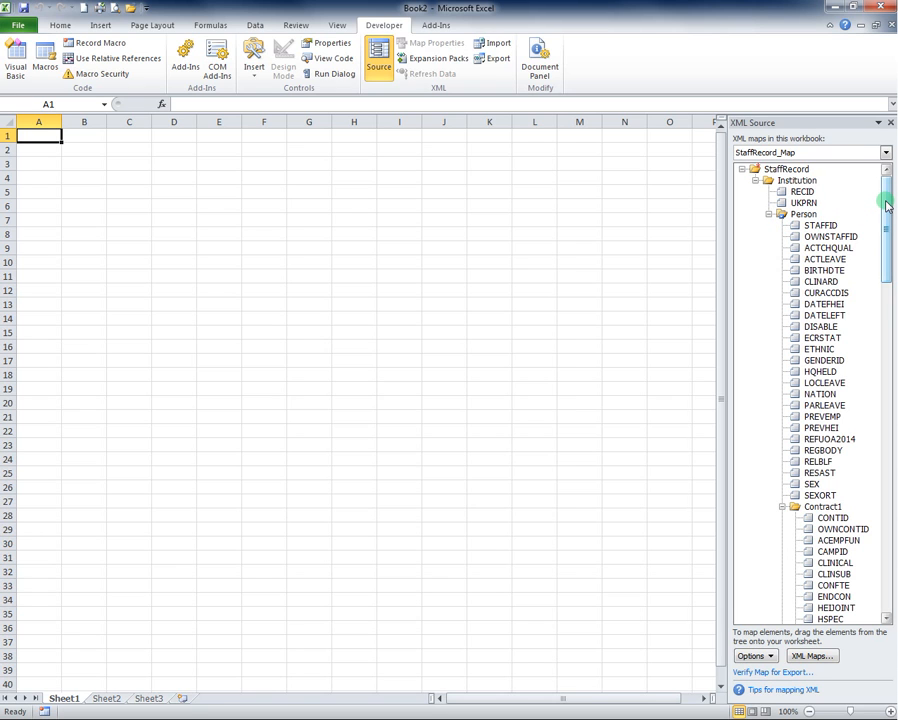
{"action": "mouse_move", "coordinate": [887, 204]}
{"action": "left_mouse_down"}
{"action": "mouse_move", "coordinate": [886, 557]}
{"action": "mouse_move", "coordinate": [886, 224]}
{"action": "left_mouse_up"}
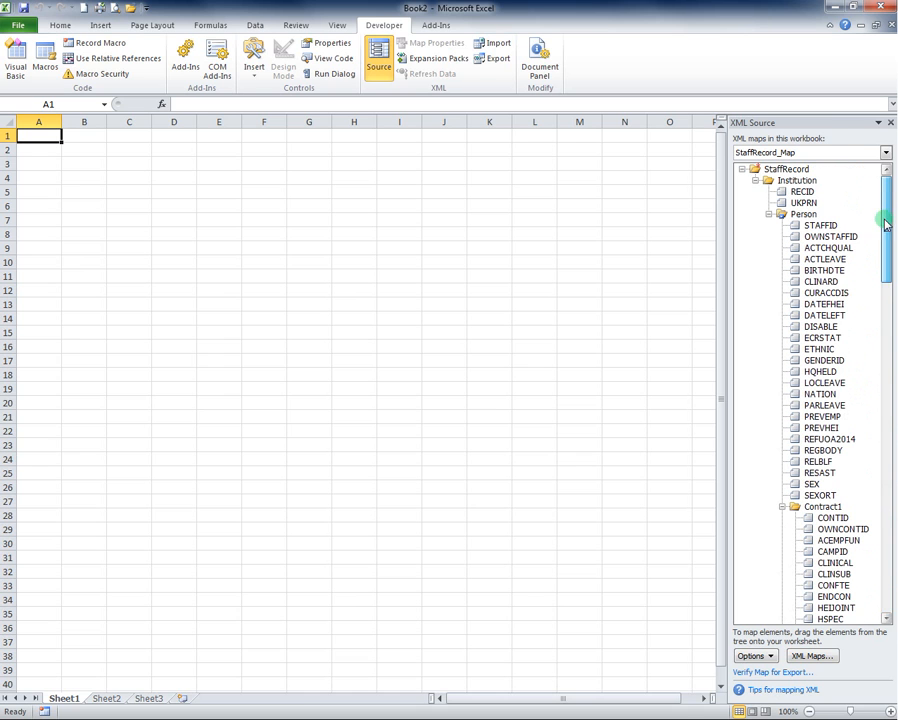
{"action": "left_click_drag", "start_coordinate": [803, 215], "coordinate": [40, 140]}
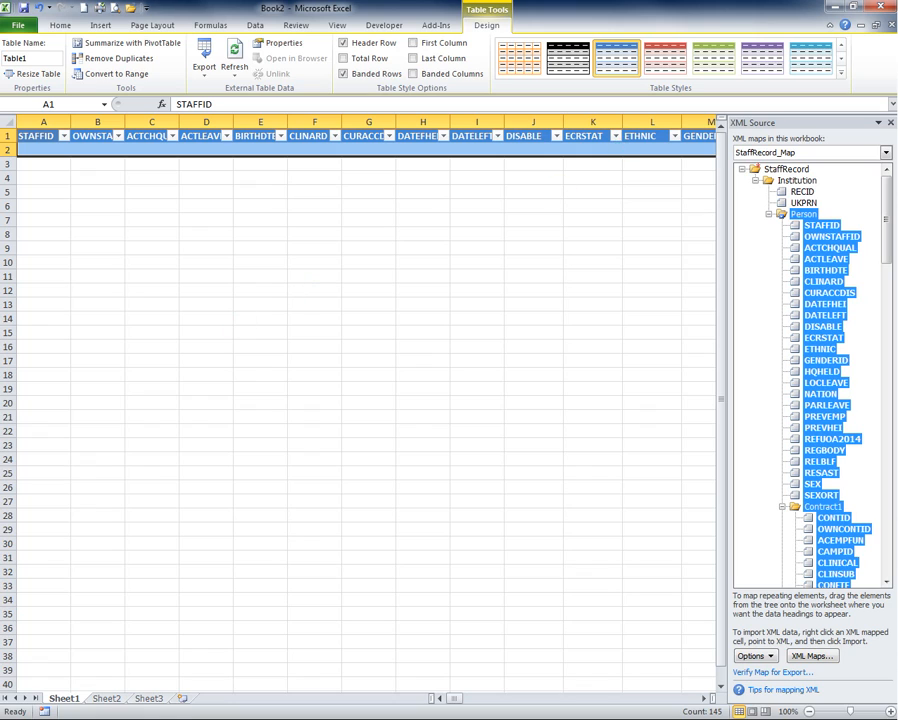
Switch to Notepad++ and look through MASTER.xml from its end back to the opening lines
{"action": "key", "text": "alt+Tab"}
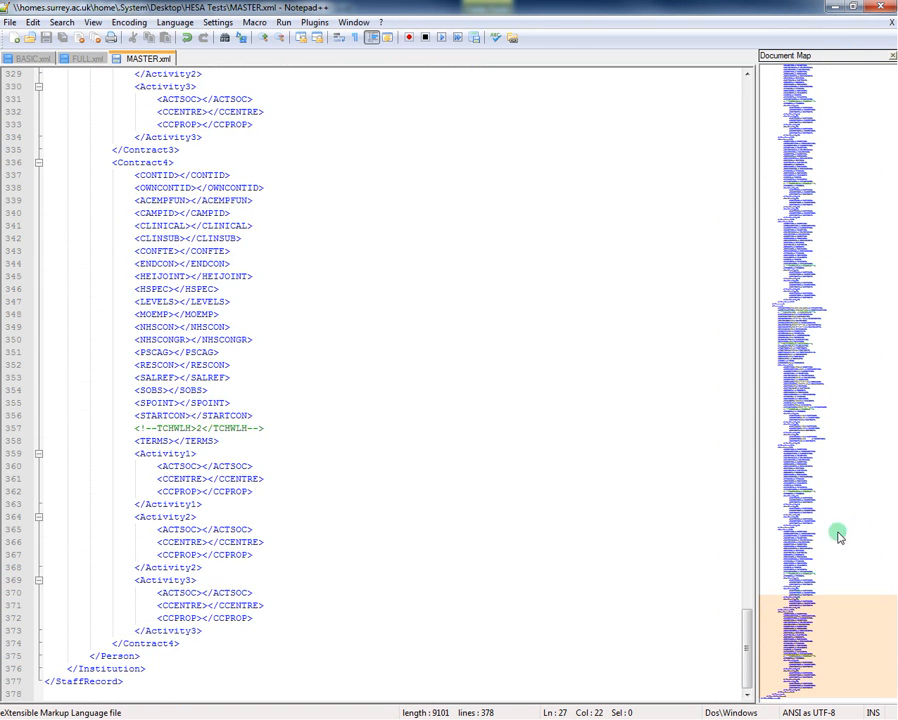
{"action": "left_click_drag", "start_coordinate": [746, 645], "coordinate": [738, 94]}
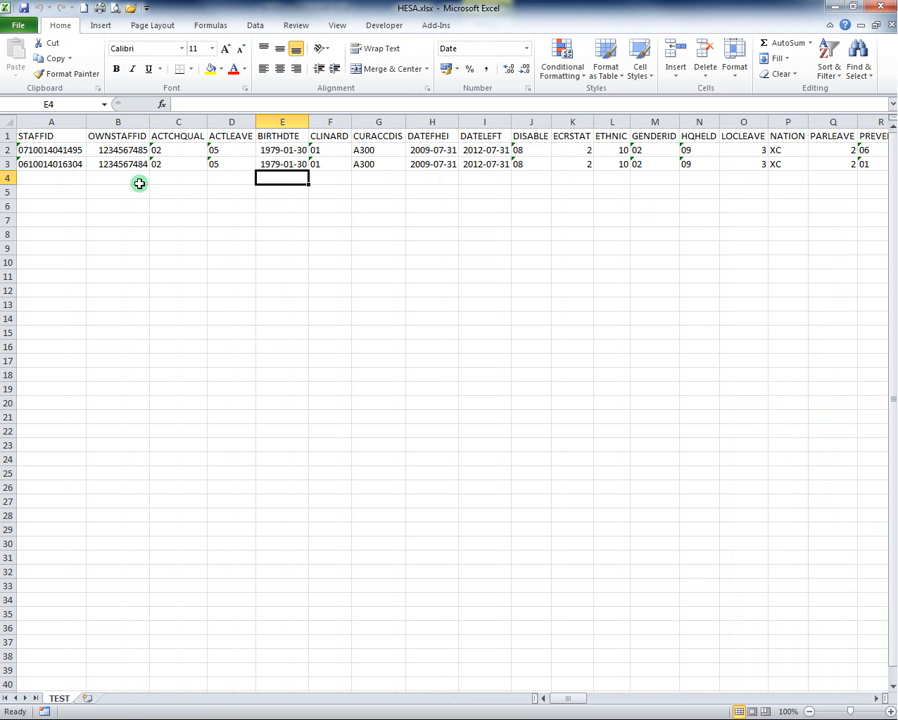
In HESA.xlsx, copy the two staff data rows from STAFFID through the first activity's CCPROP, cells A2 to AW3
{"action": "left_click", "coordinate": [58, 150]}
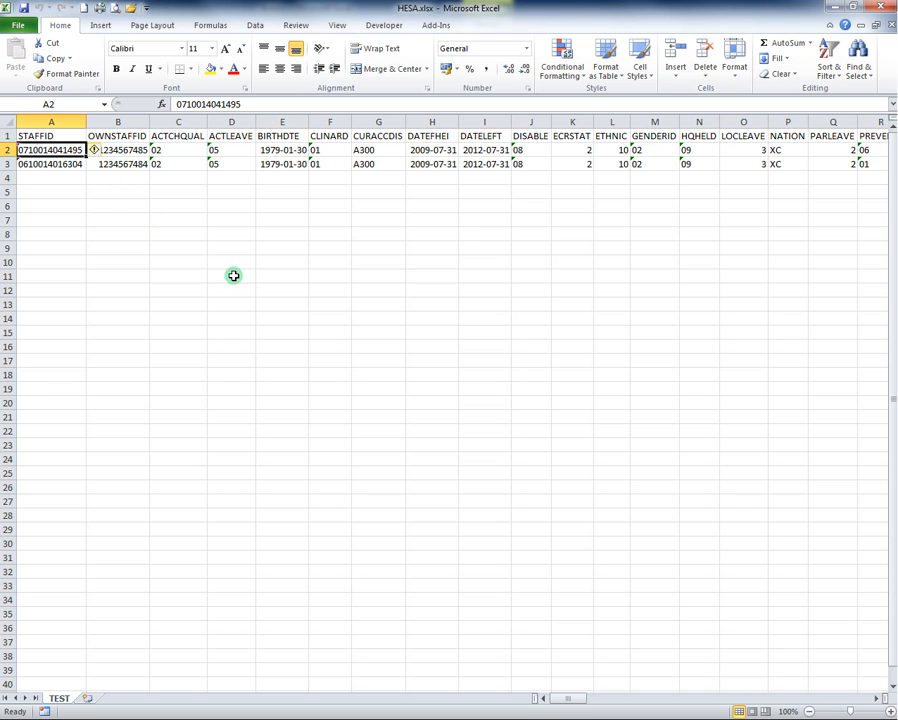
{"action": "key", "text": "ctrl+shift+End"}
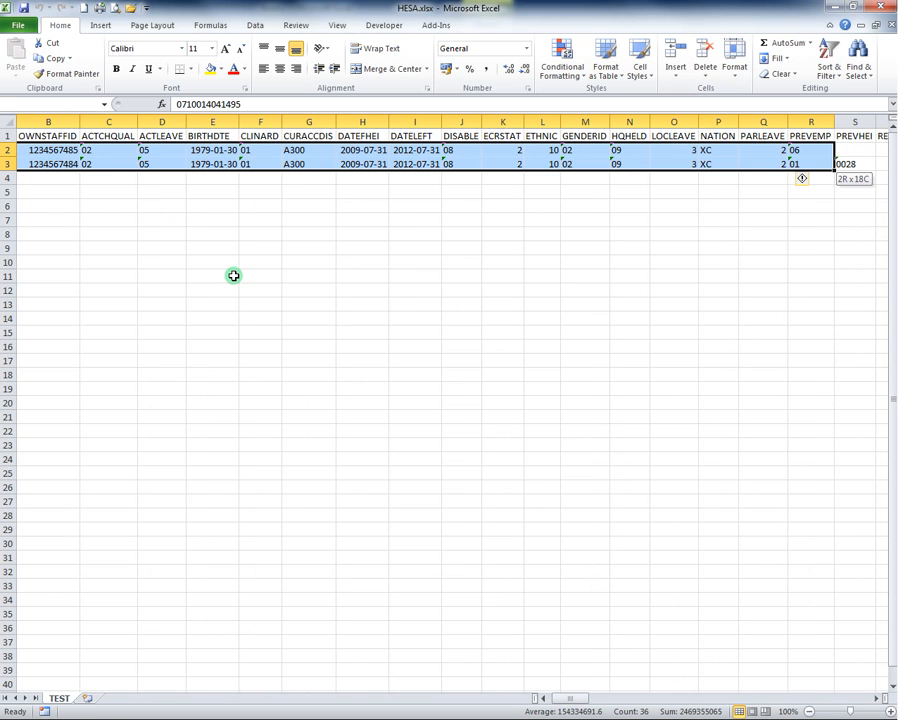
{"action": "key", "text": "shift+Right"}
{"action": "key", "text": "shift+Right"}
{"action": "key", "text": "shift+Right"}
{"action": "key", "text": "shift+Right"}
{"action": "key", "text": "shift+Right"}
{"action": "key", "text": "shift+Right"}
{"action": "key", "text": "shift+Right"}
{"action": "key", "text": "shift+Right"}
{"action": "key", "text": "shift+Right"}
{"action": "key", "text": "shift+Right"}
{"action": "key", "text": "shift+Right"}
{"action": "key", "text": "shift+Right"}
{"action": "key", "text": "shift+Right"}
{"action": "key", "text": "shift+Right"}
{"action": "key", "text": "shift+Right"}
{"action": "key", "text": "shift+Right"}
{"action": "key", "text": "shift+Right"}
{"action": "key", "text": "shift+Right"}
{"action": "key", "text": "shift+Right"}
{"action": "key", "text": "shift+Right"}
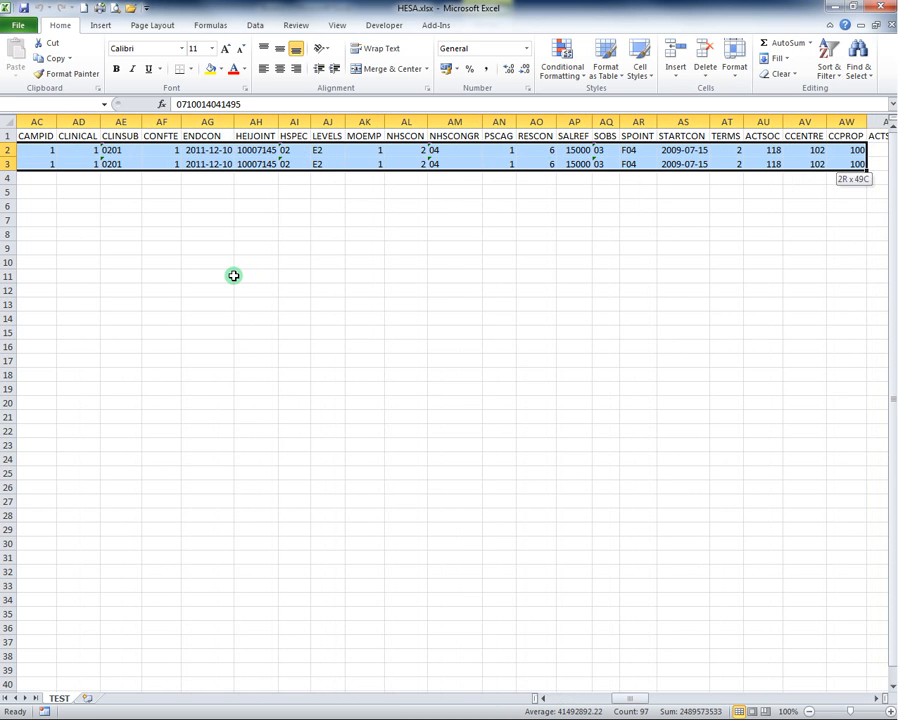
{"action": "key", "text": "shift+Right"}
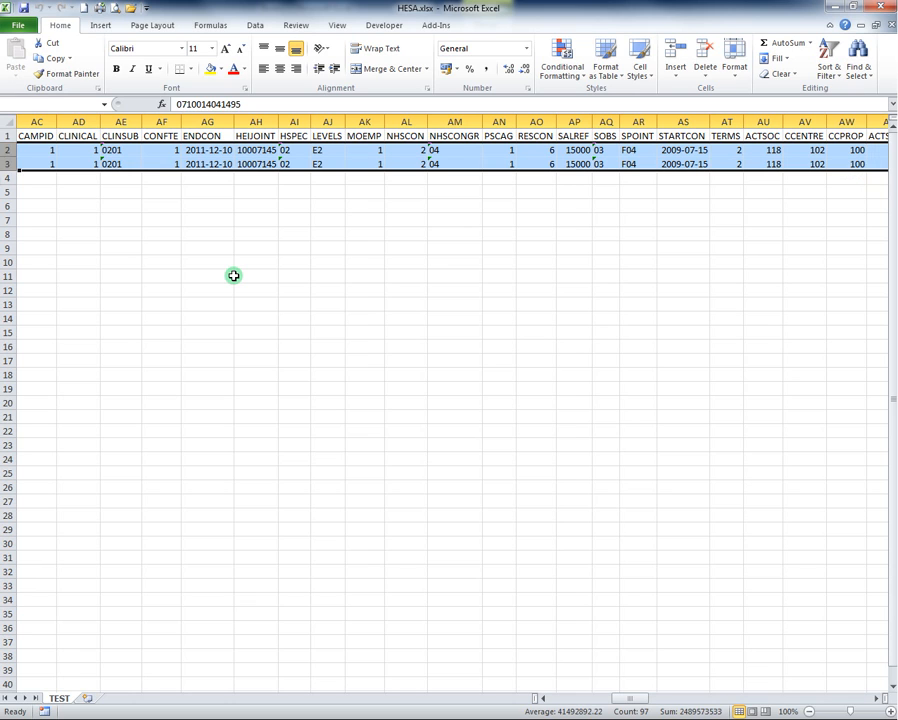
{"action": "key", "text": "shift+Left"}
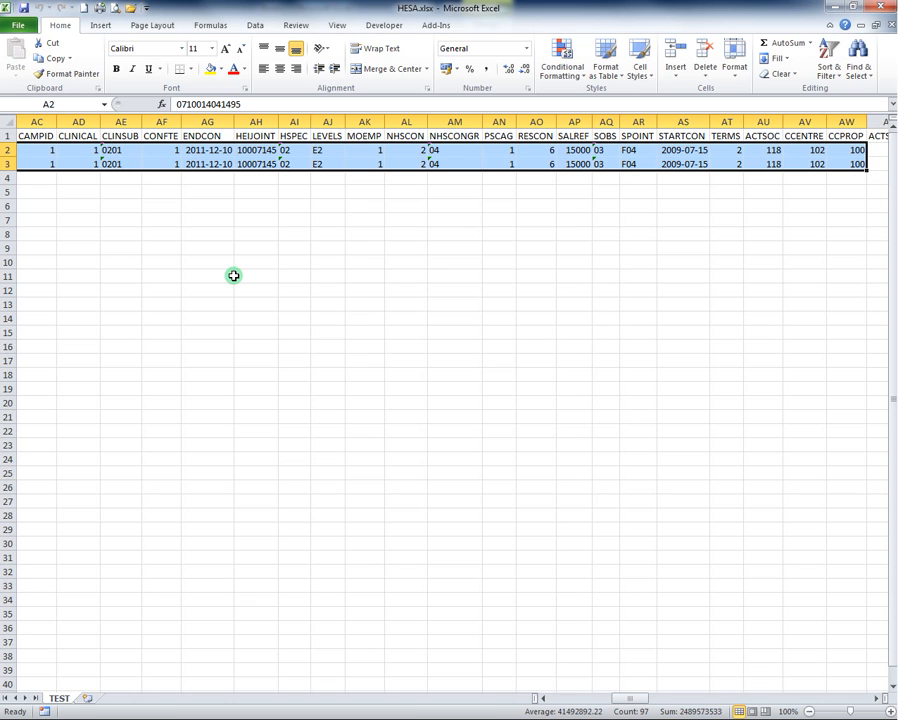
{"action": "key", "text": "ctrl+c"}
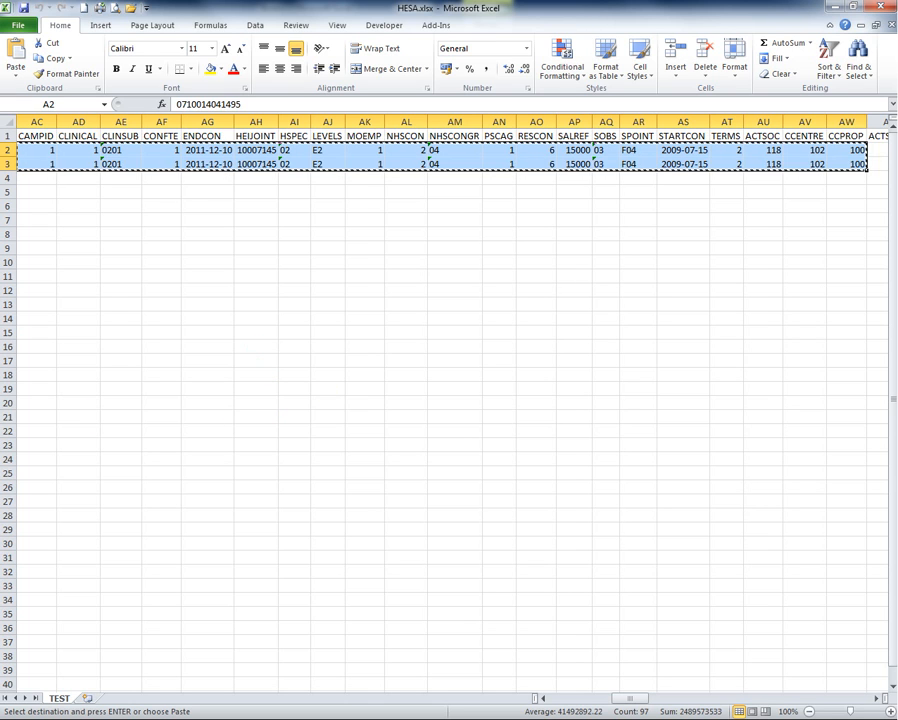
Switch to the mapped Book2 workbook, paste the copied staff rows at cell A2, and verify the map for export
{"action": "key", "text": "alt+Tab"}
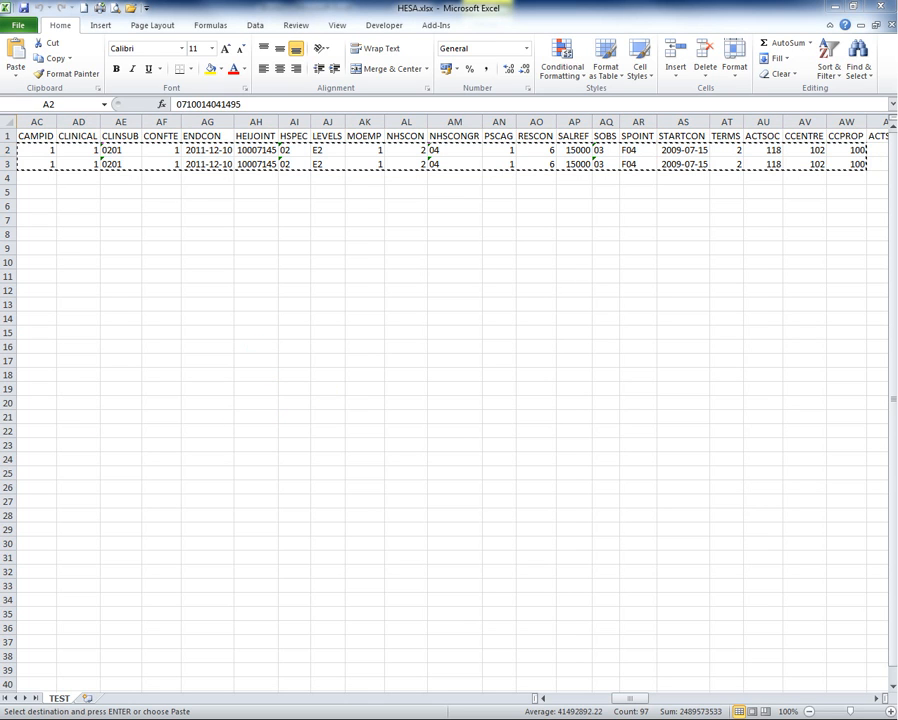
{"action": "key", "text": "alt+Tab"}
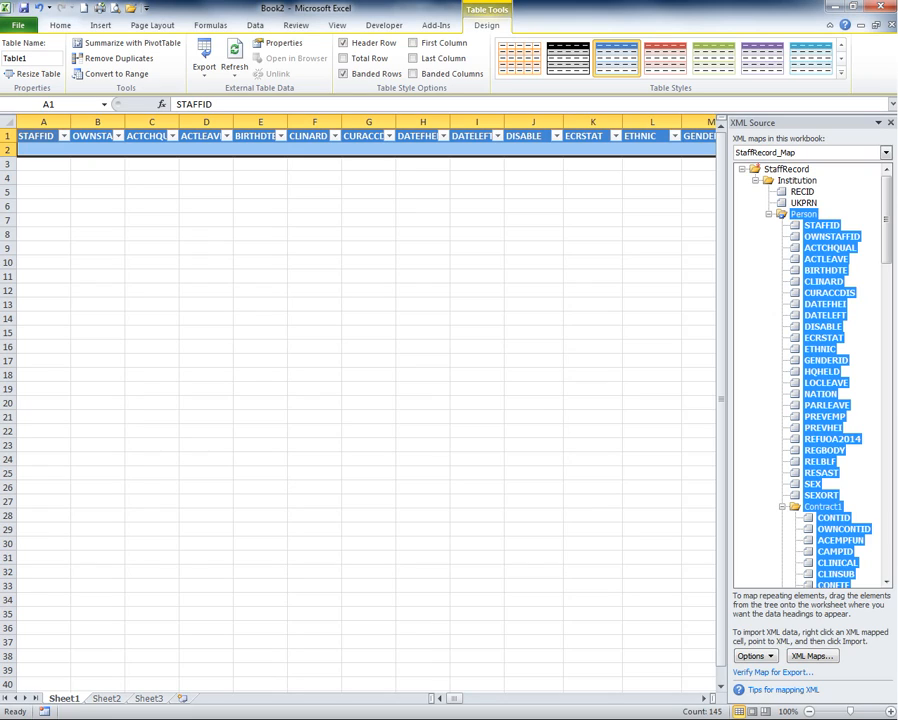
{"action": "left_click", "coordinate": [53, 150]}
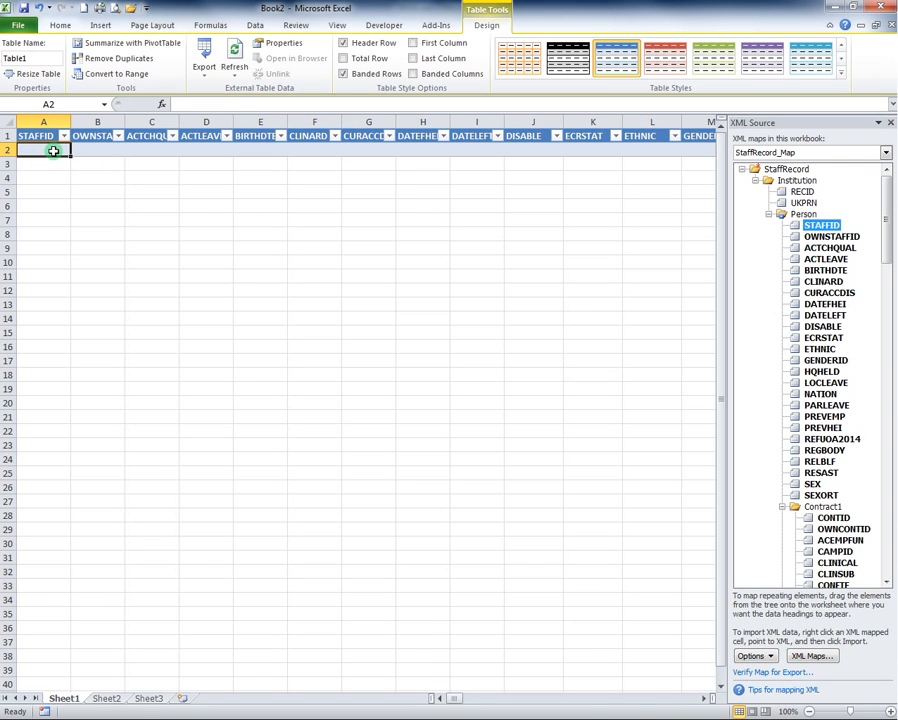
{"action": "key", "text": "ctrl+v"}
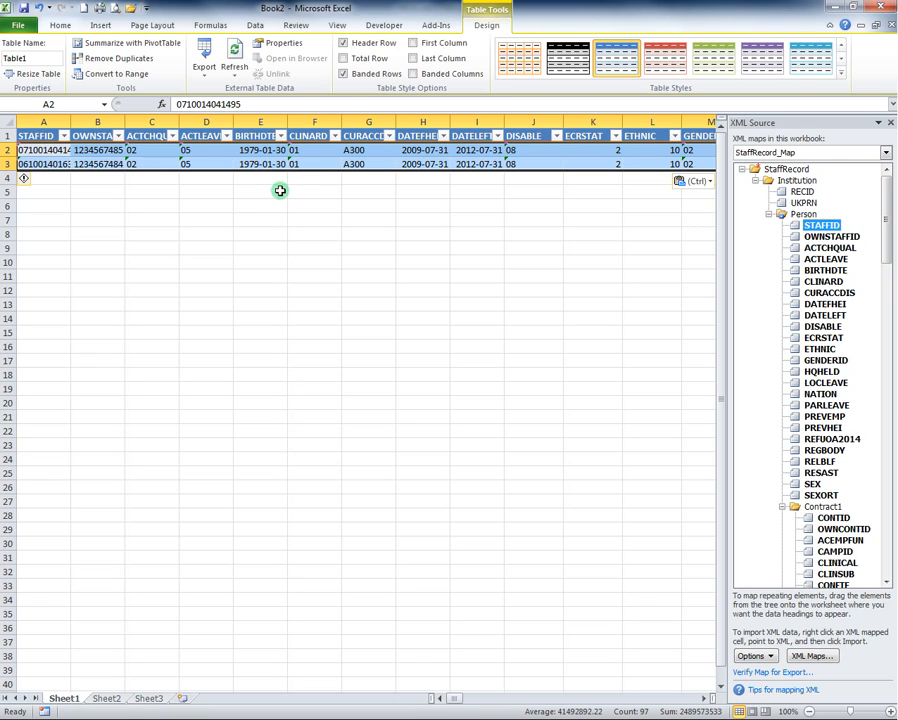
{"action": "left_click", "coordinate": [786, 675]}
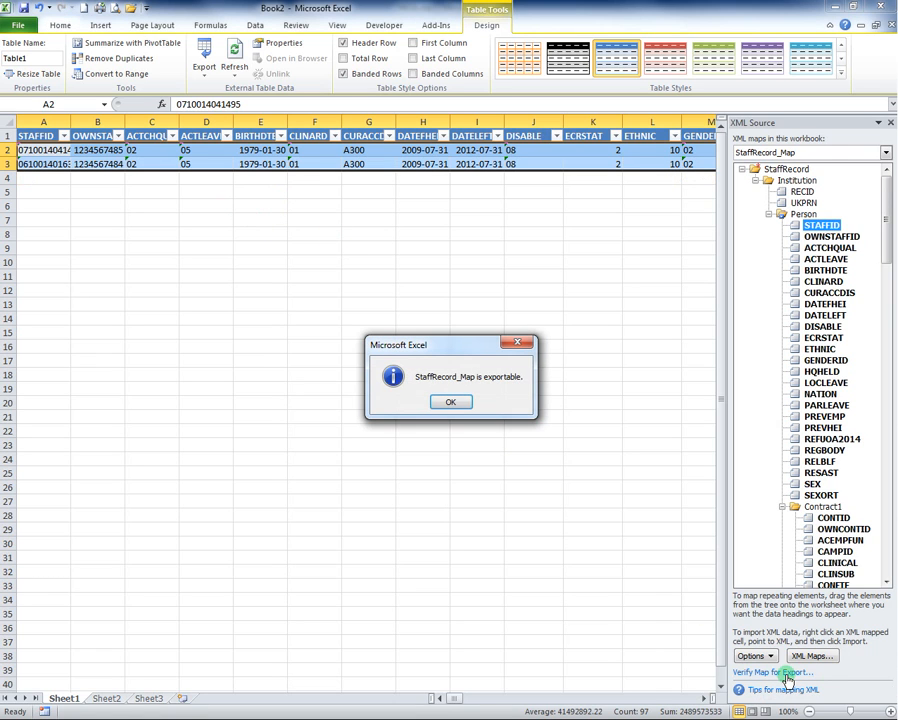
{"action": "left_click", "coordinate": [453, 403]}
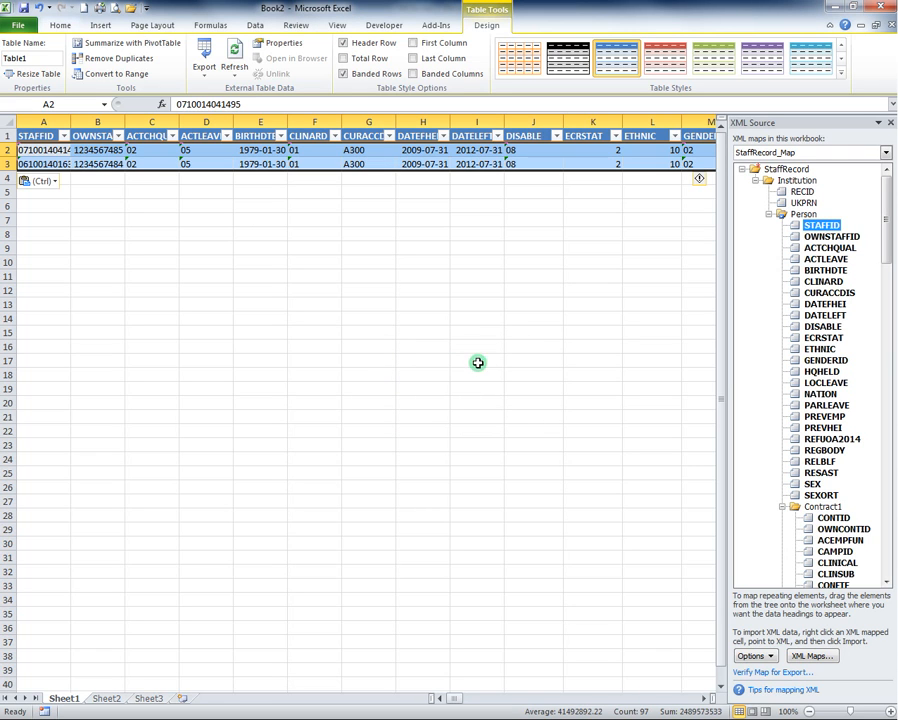
Save the workbook as XML Data named HESA.xml in the HESA Tests folder on the Desktop, accepting the loss of worksheet features
{"action": "left_click", "coordinate": [27, 28]}
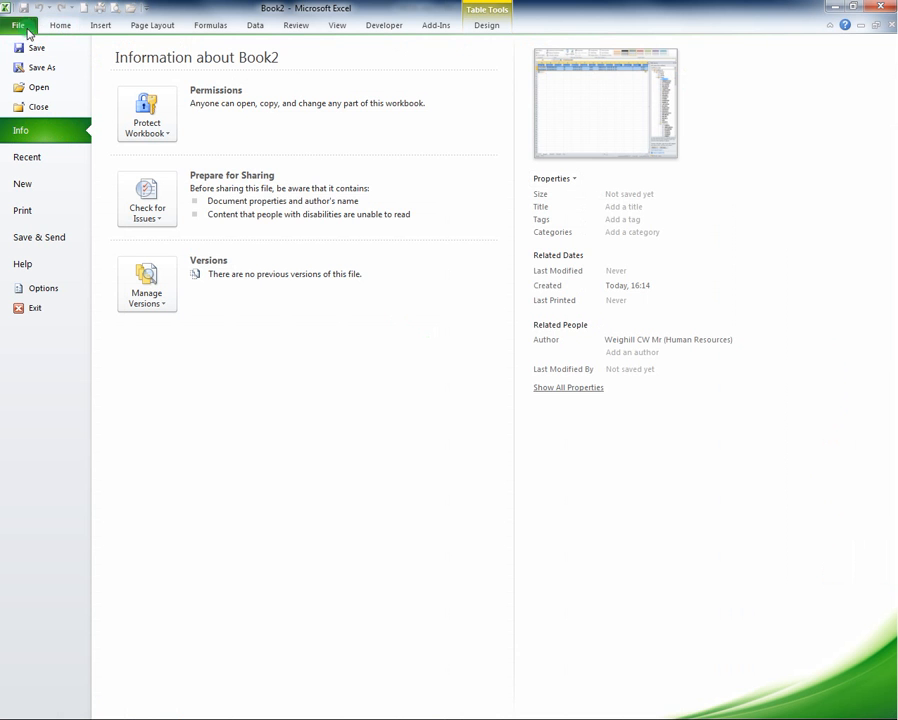
{"action": "left_click", "coordinate": [40, 67]}
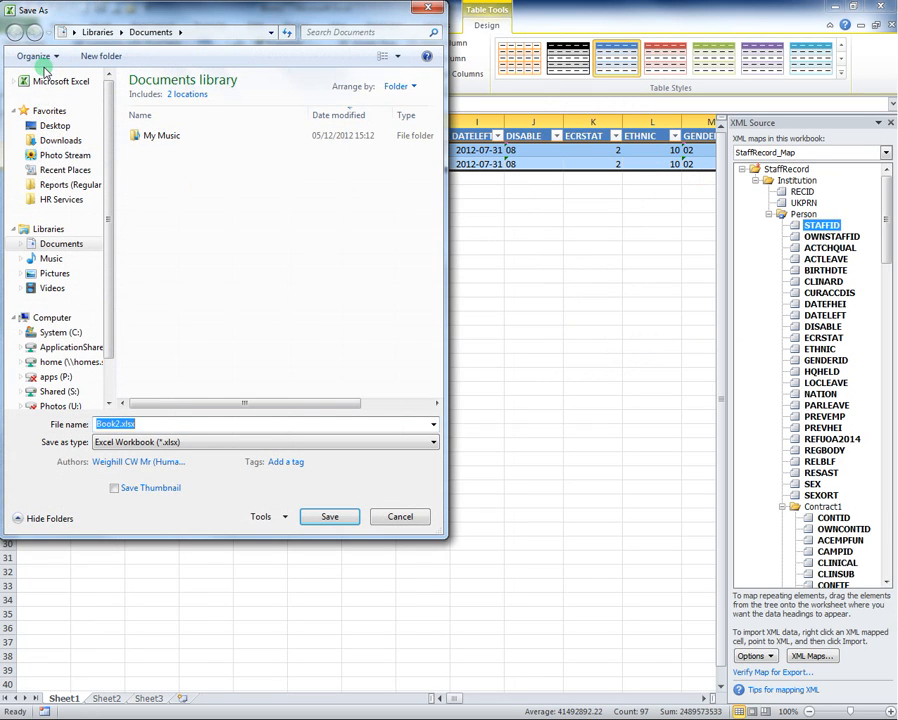
{"action": "left_click", "coordinate": [55, 127]}
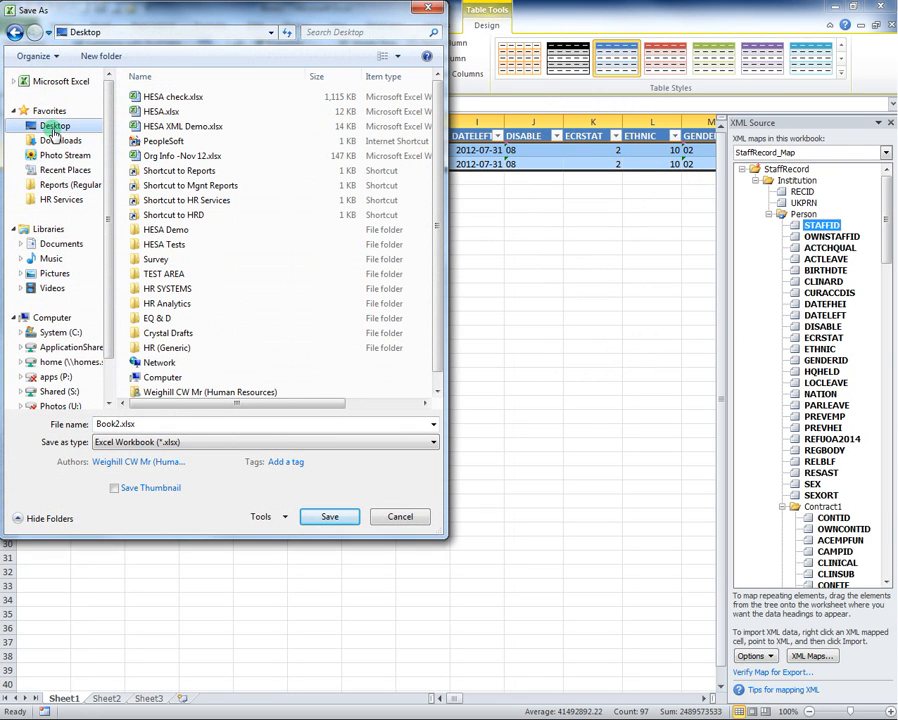
{"action": "double_click", "coordinate": [158, 243]}
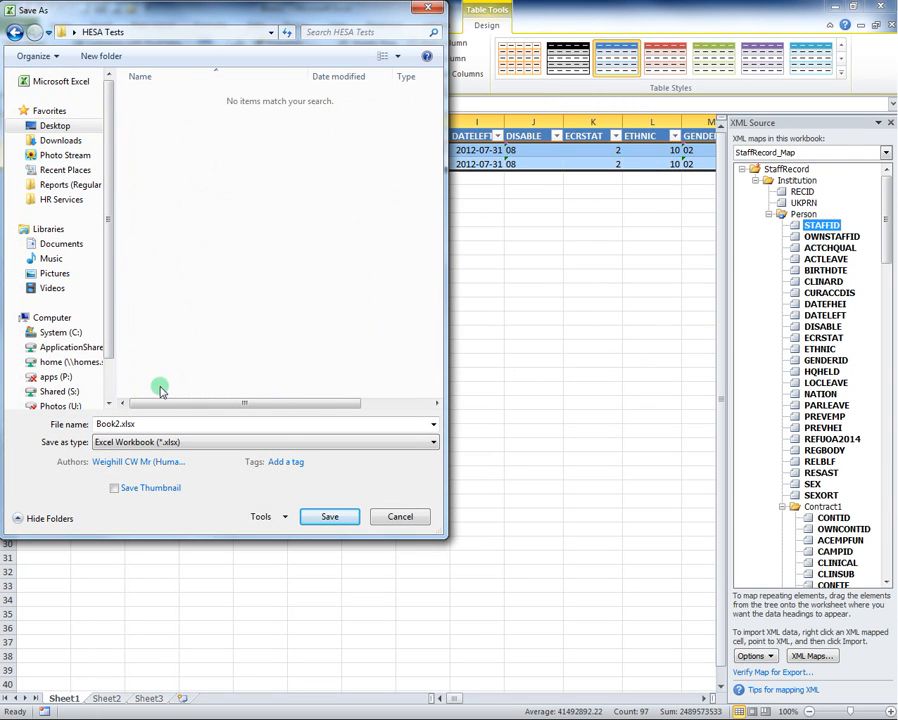
{"action": "left_click", "coordinate": [167, 448]}
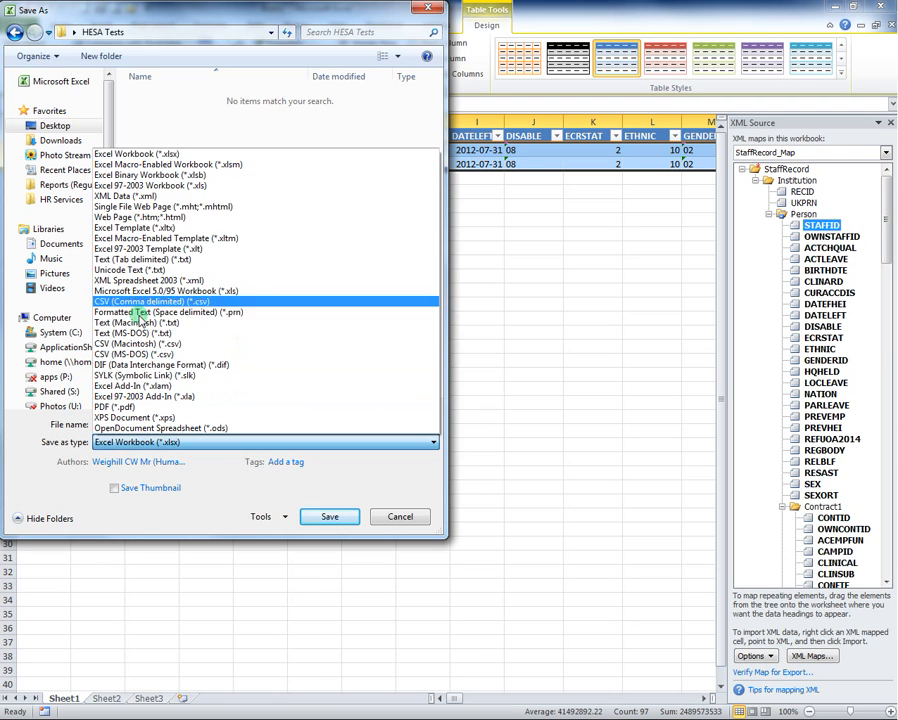
{"action": "left_click", "coordinate": [146, 199]}
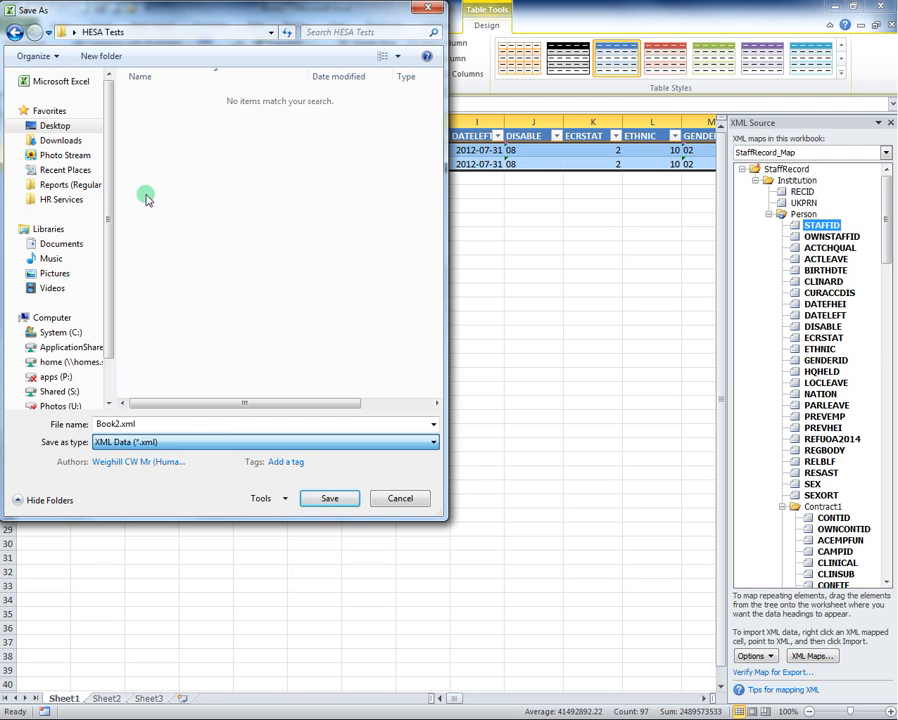
{"action": "left_click", "coordinate": [118, 424]}
{"action": "left_click", "coordinate": [120, 424]}
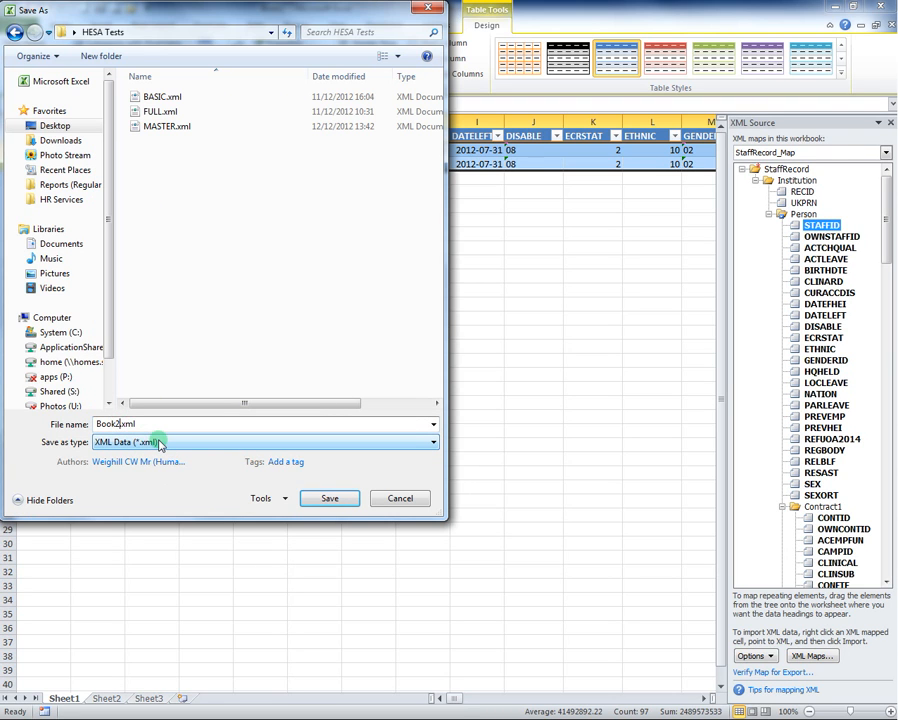
{"action": "type", "text": "HESA"}
{"action": "left_click", "coordinate": [329, 499]}
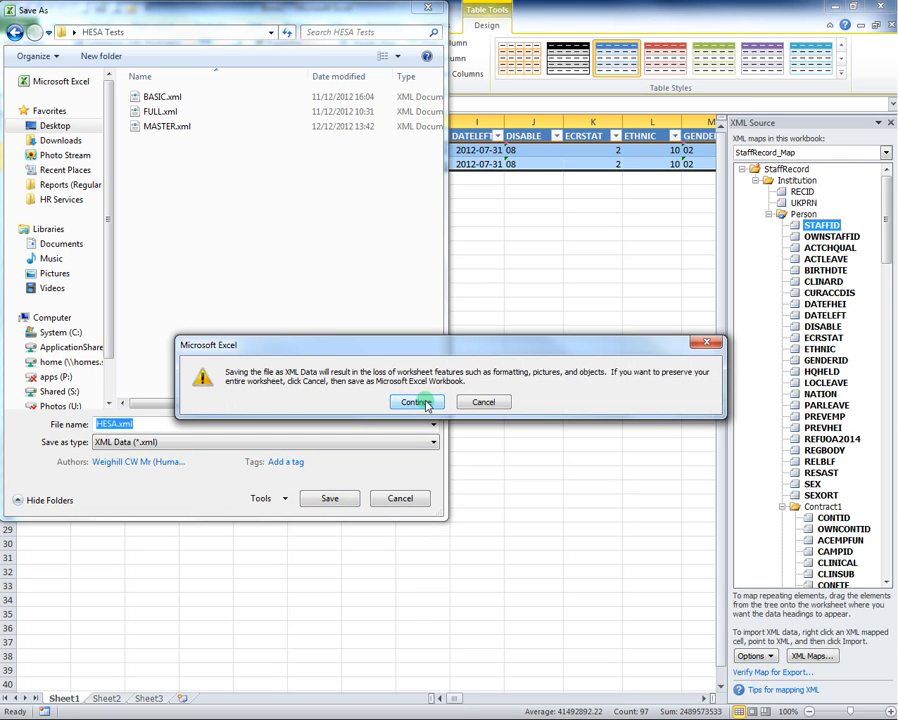
{"action": "left_click", "coordinate": [416, 402]}
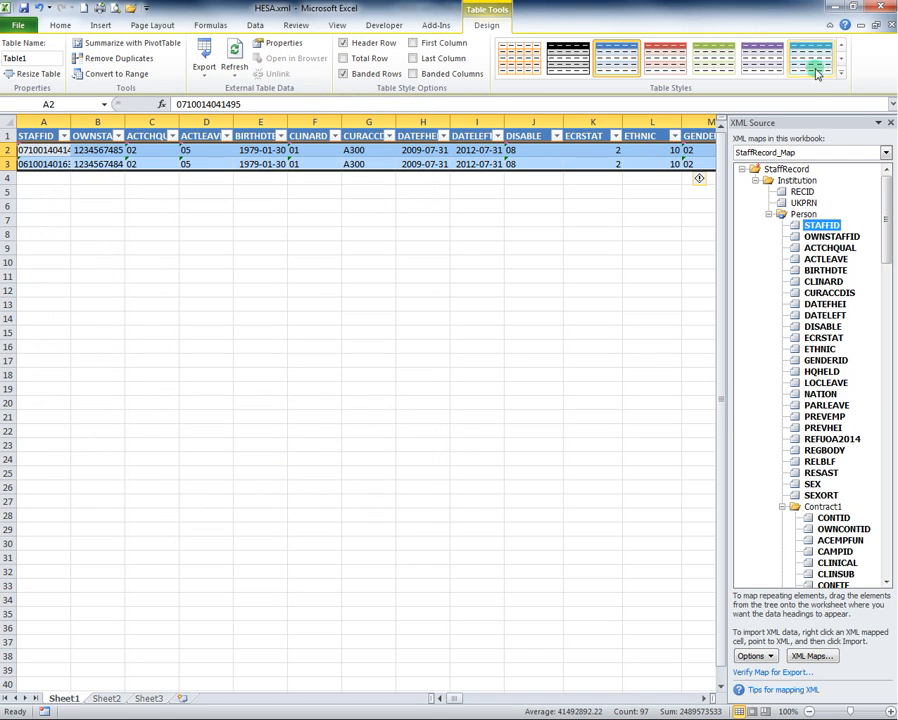
Close the HESA.xml workbook without saving further changes and minimize the remaining Excel window
{"action": "left_click", "coordinate": [892, 22]}
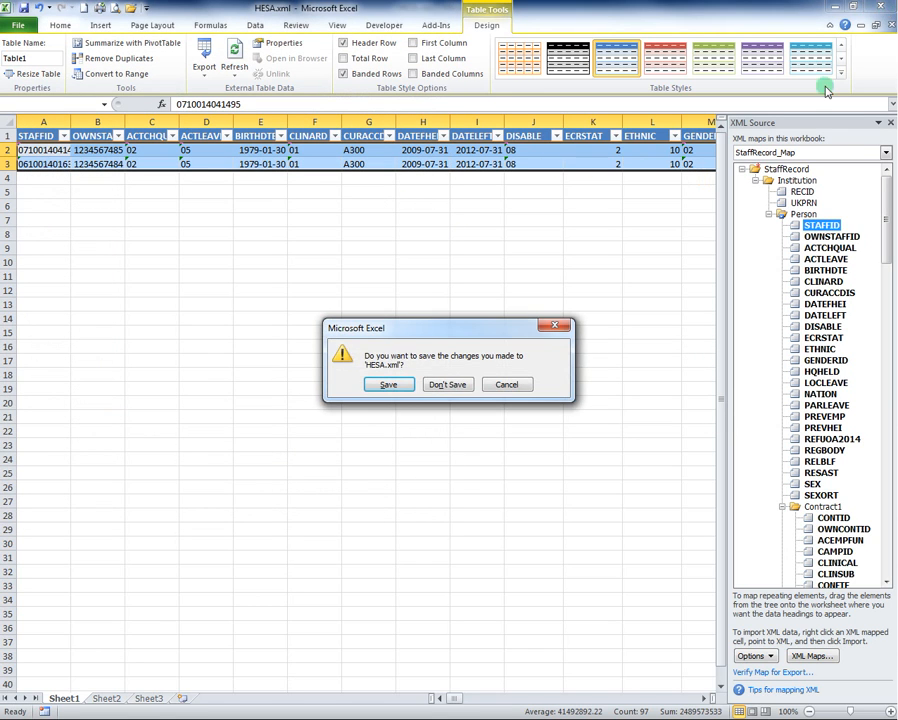
{"action": "left_click", "coordinate": [460, 385]}
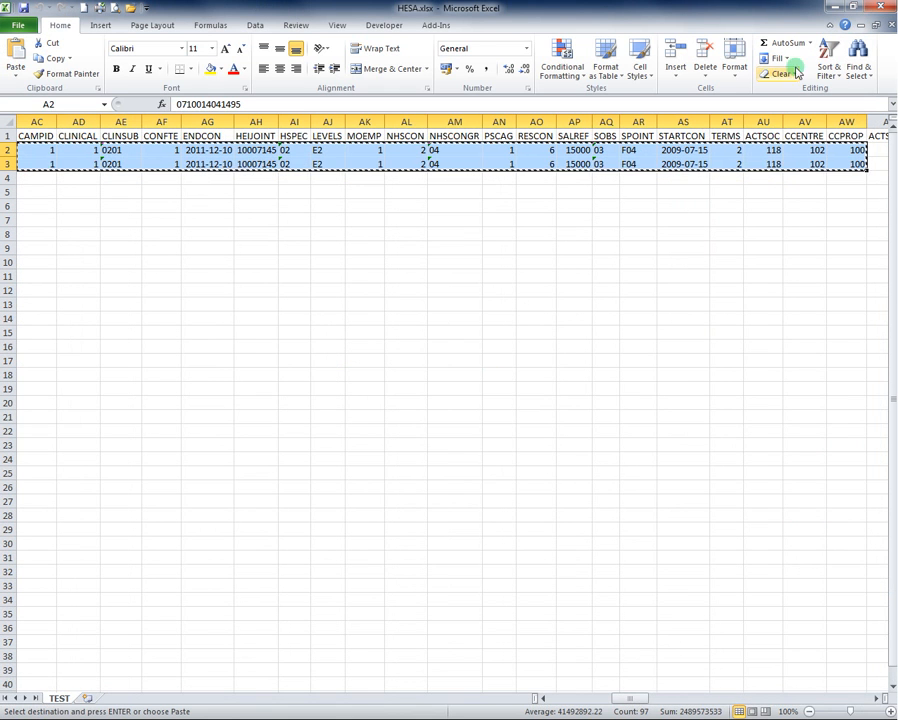
{"action": "left_click", "coordinate": [834, 8]}
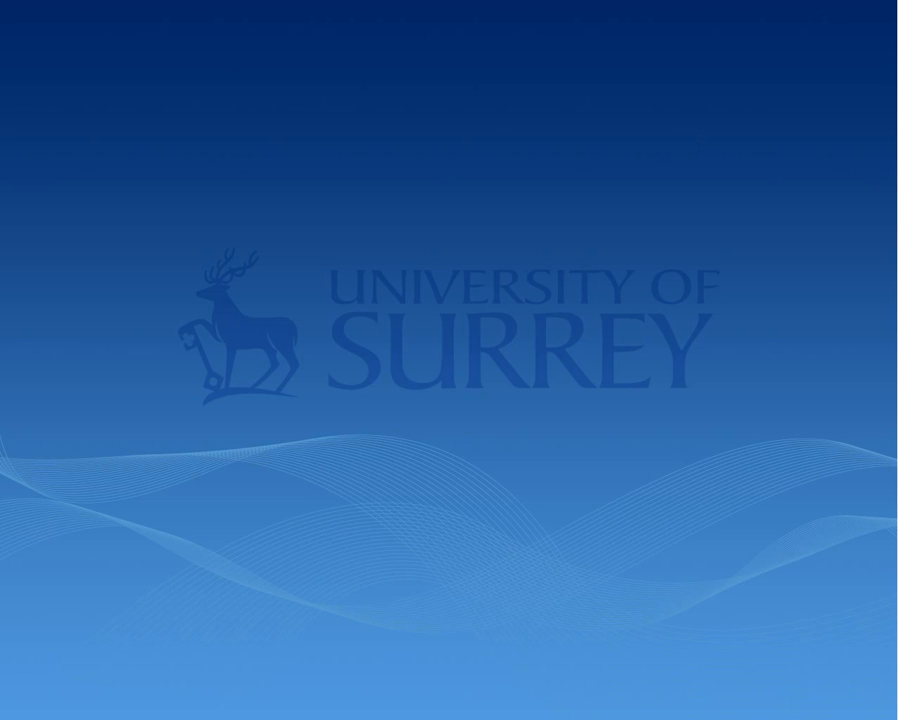
Switch to Notepad++ and open the exported HESA.xml from the HESA Tests folder
{"action": "key", "text": "alt+Tab"}
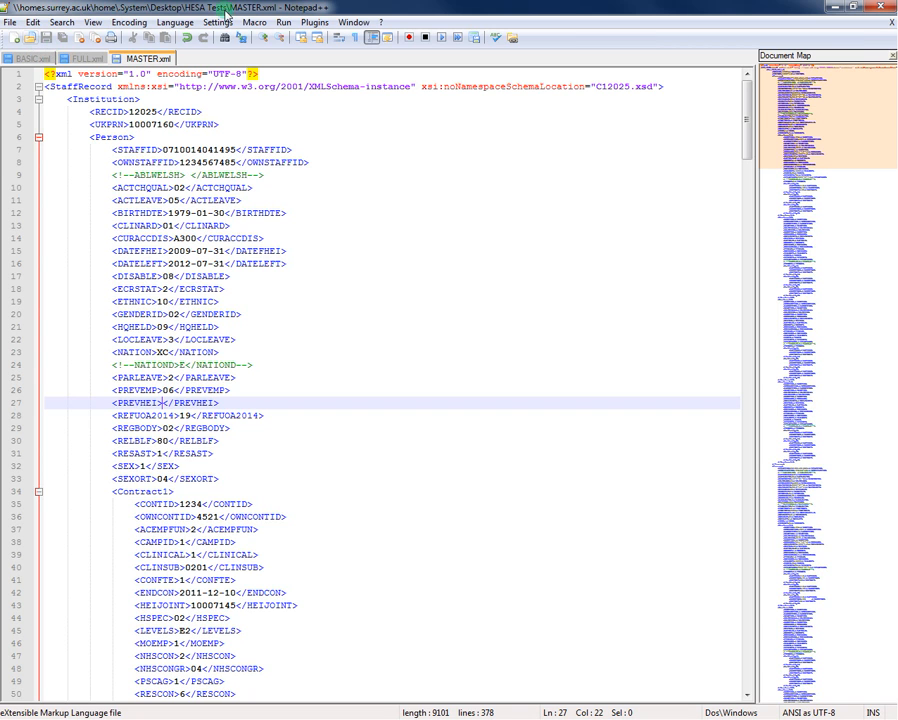
{"action": "left_click", "coordinate": [33, 38]}
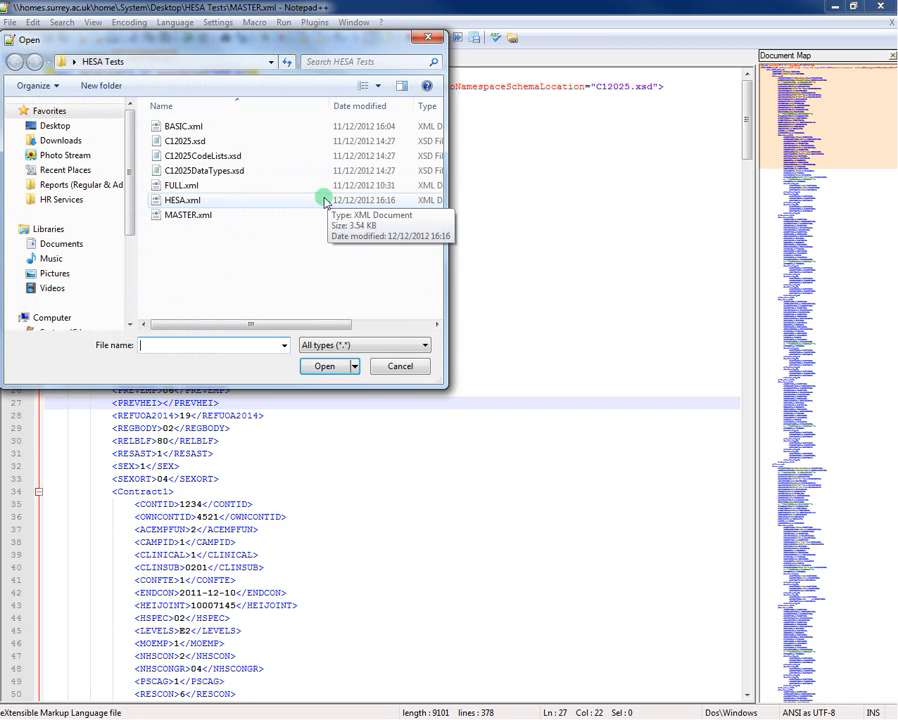
{"action": "left_click", "coordinate": [200, 201]}
{"action": "left_click", "coordinate": [324, 365]}
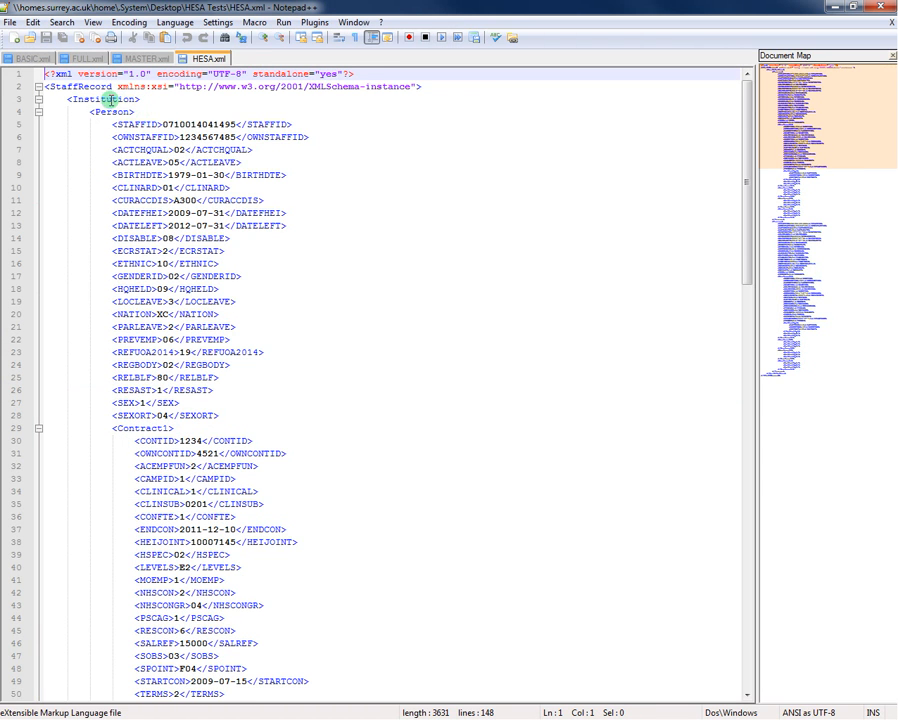
Copy the header of BASIC.xml, from the XML declaration through the UKPRN line
{"action": "left_click", "coordinate": [27, 60]}
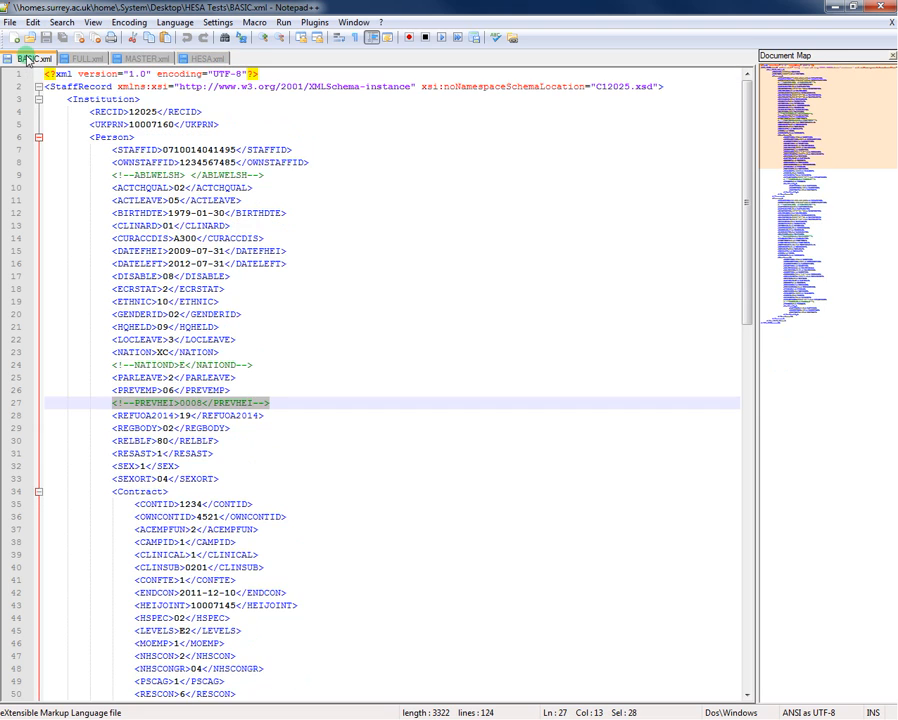
{"action": "left_click", "coordinate": [225, 127]}
{"action": "left_click_drag", "start_coordinate": [225, 127], "coordinate": [18, 66]}
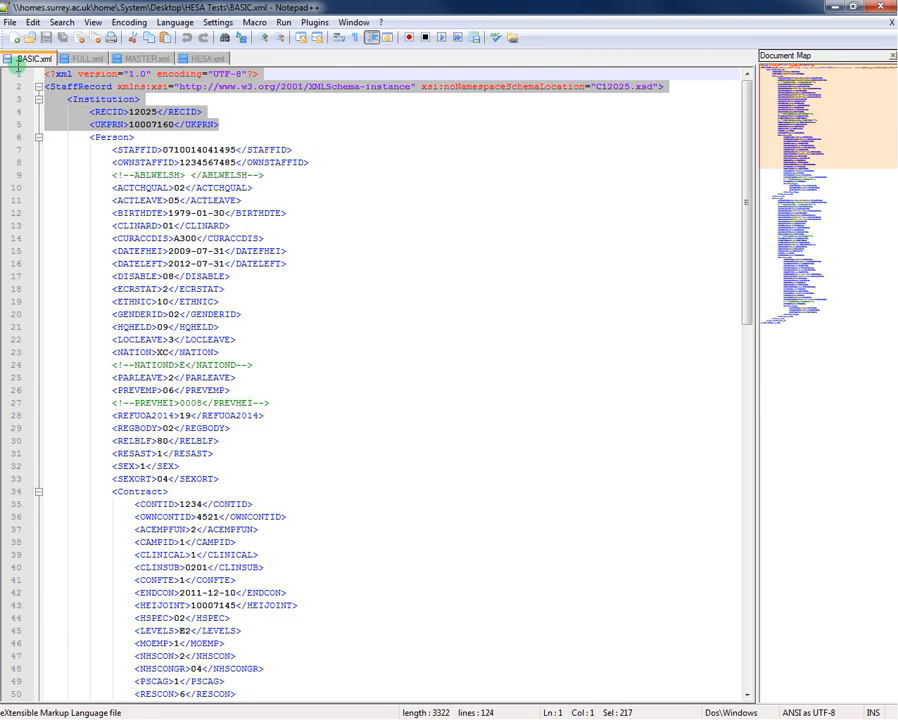
{"action": "key", "text": "ctrl+v"}
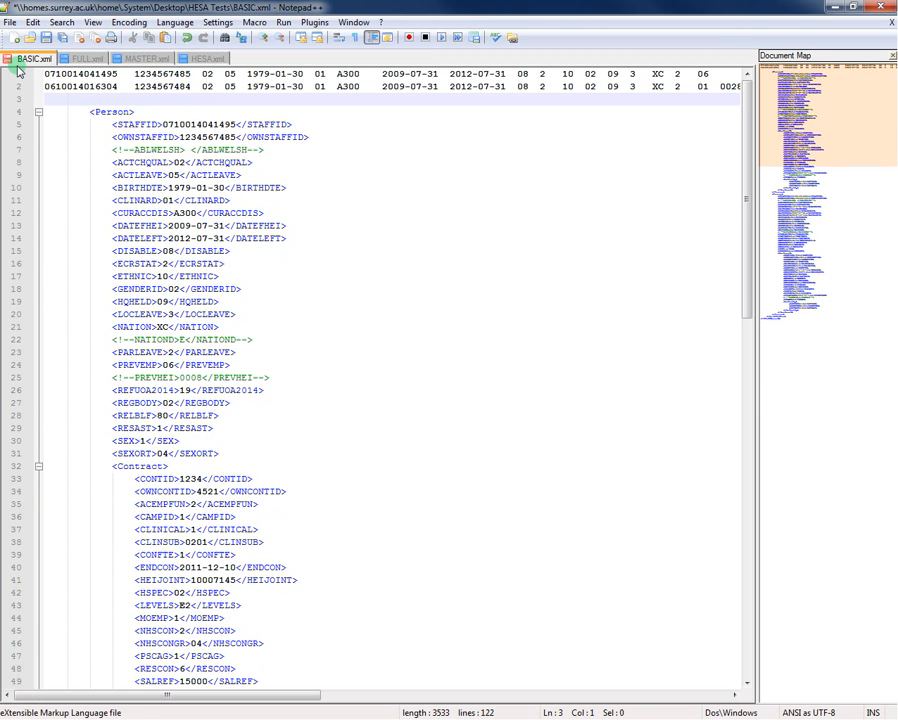
{"action": "key", "text": "ctrl+z"}
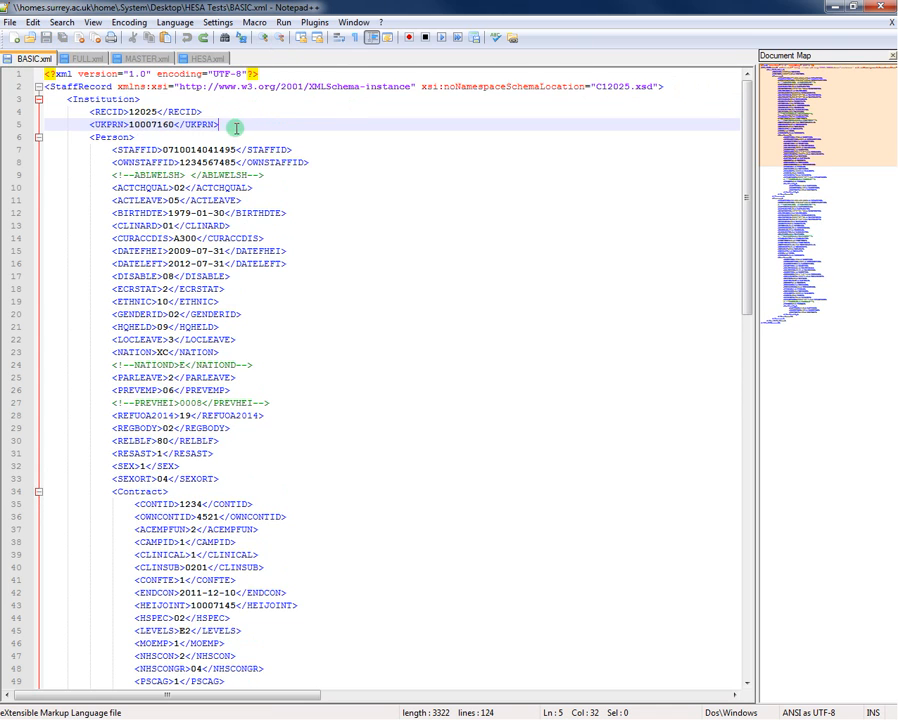
{"action": "key", "text": "ctrl+shift+Home"}
{"action": "key", "text": "ctrl+c"}
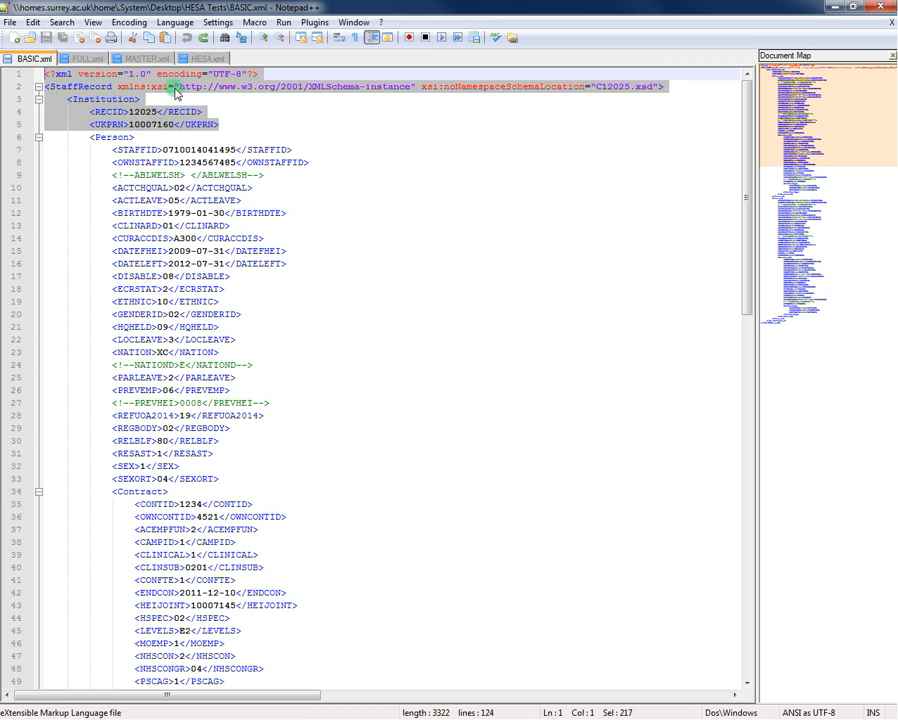
Replace the first three lines of HESA.xml, through the opening Institution tag, with the header copied from BASIC.xml
{"action": "left_click", "coordinate": [204, 59]}
{"action": "left_click_drag", "start_coordinate": [150, 101], "coordinate": [17, 77]}
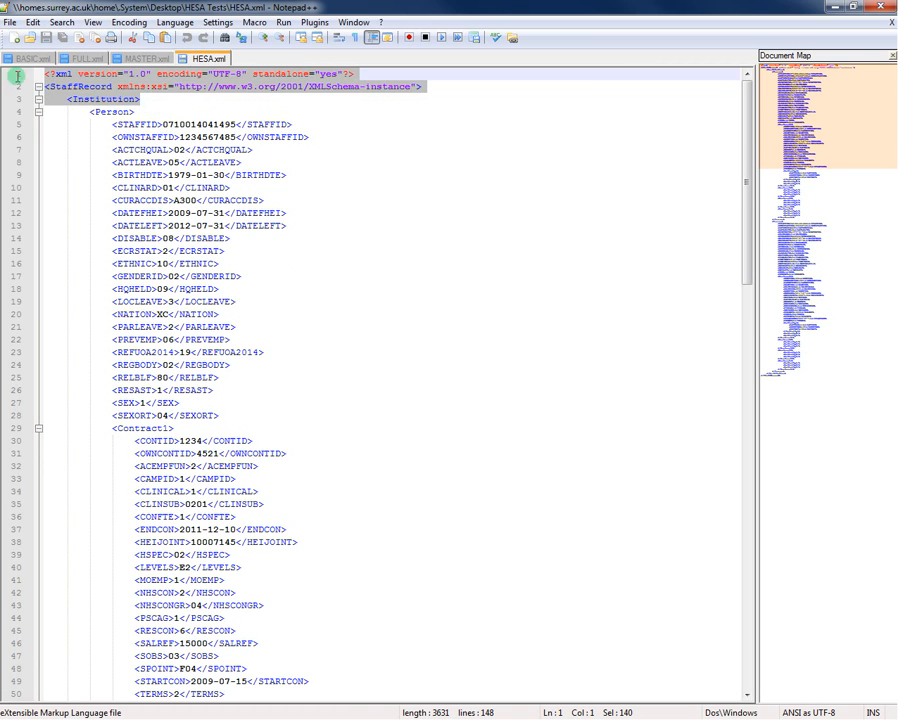
{"action": "key", "text": "ctrl+v"}
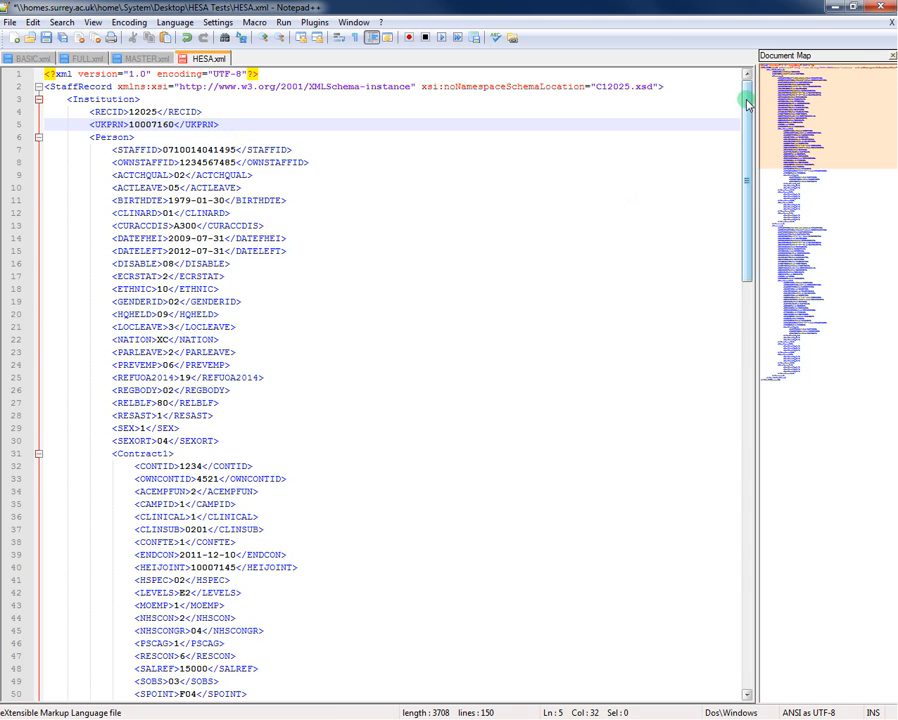
Replace every occurrence of "Activity1" in HESA.xml with "Activity"
{"action": "left_click_drag", "start_coordinate": [746, 103], "coordinate": [753, 284]}
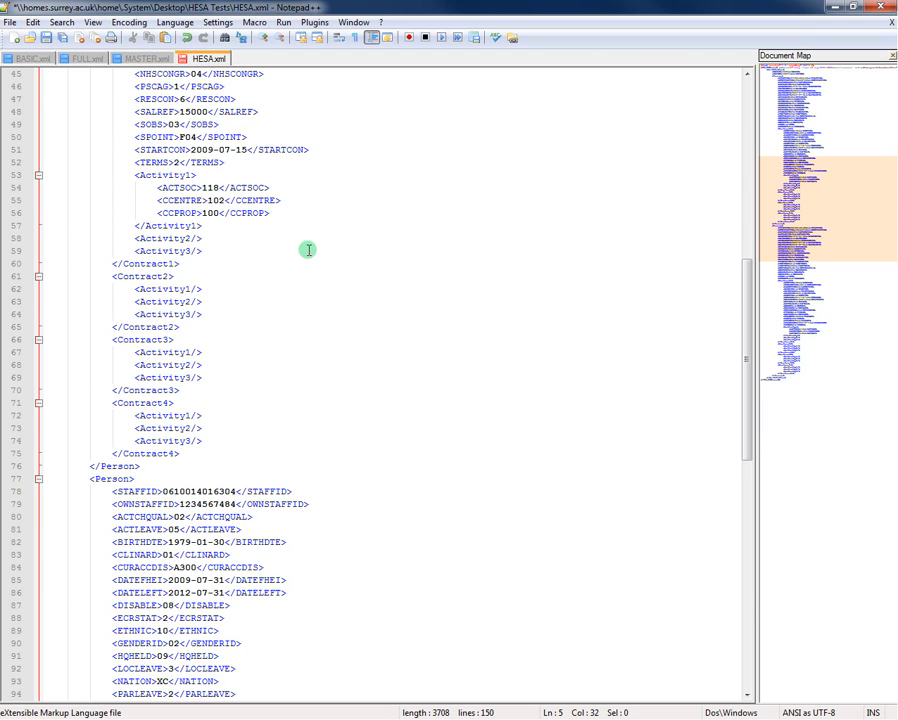
{"action": "key", "text": "ctrl+f"}
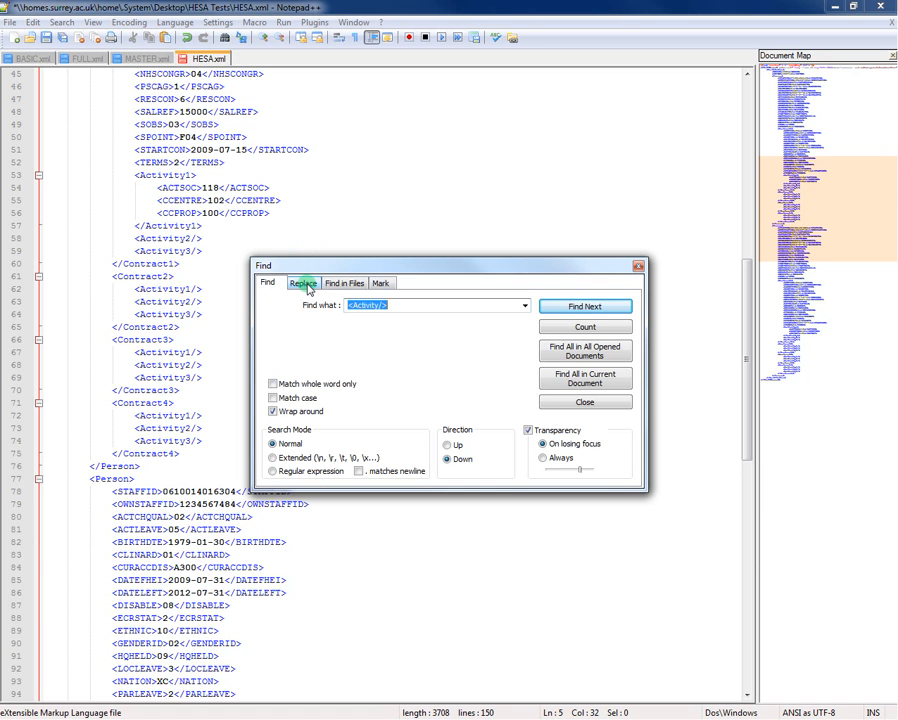
{"action": "left_click", "coordinate": [304, 284]}
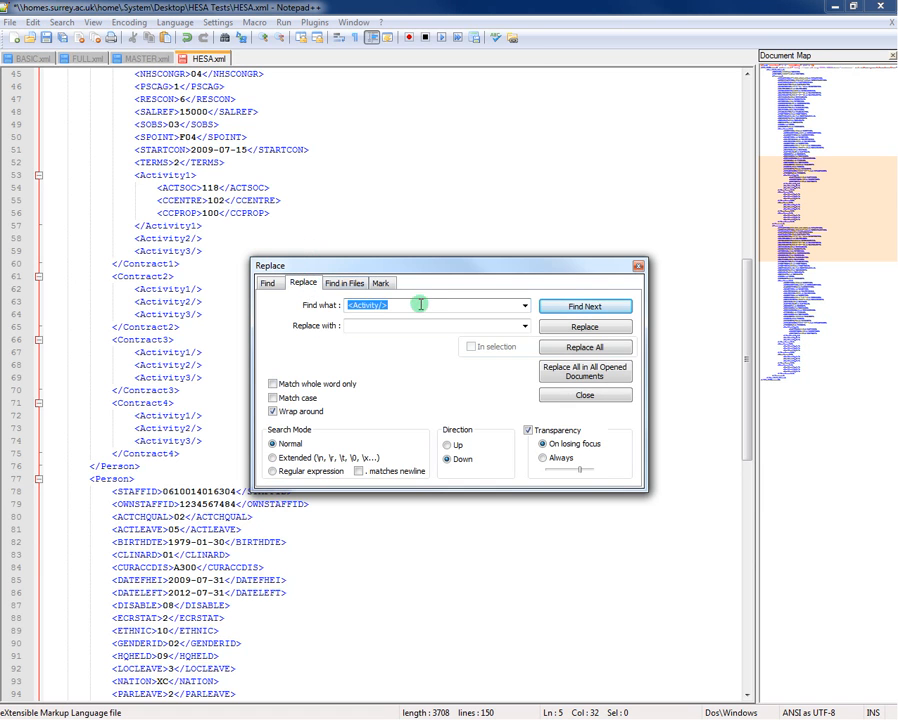
{"action": "type", "text": "Ac"}
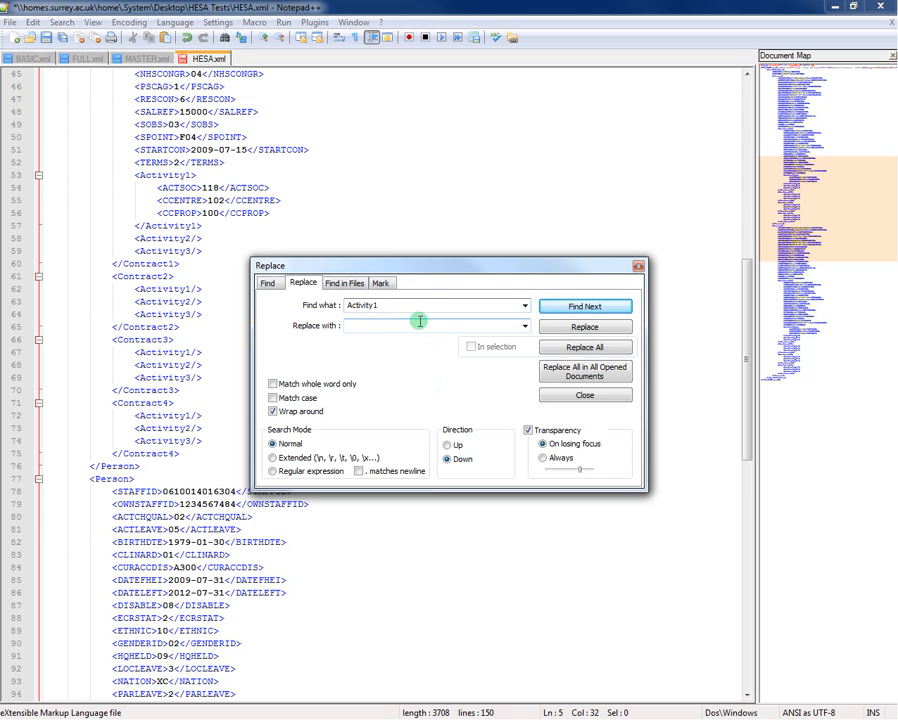
{"action": "left_click", "coordinate": [420, 322]}
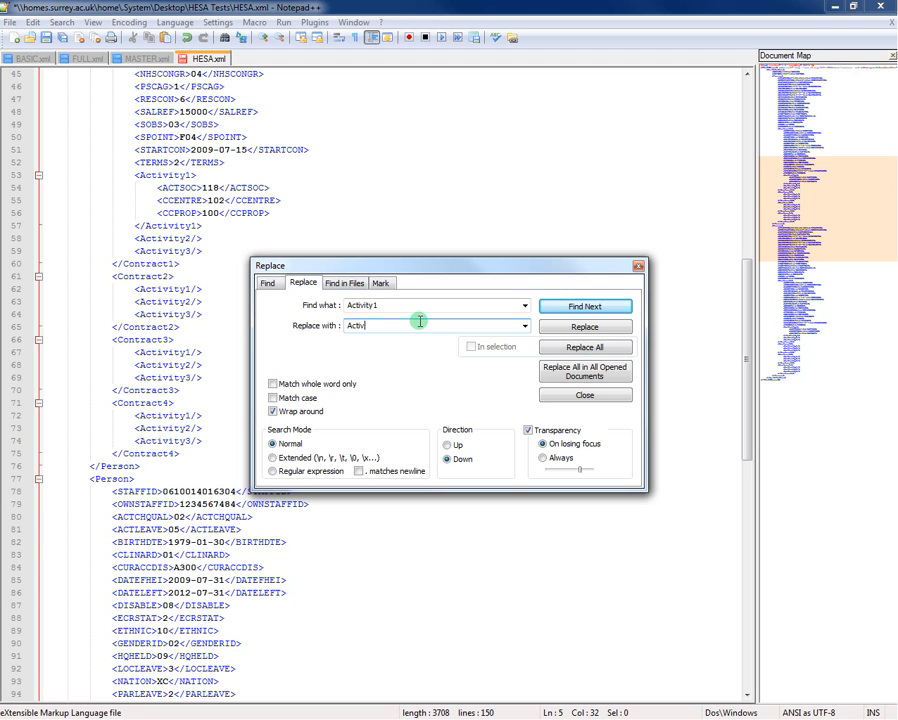
{"action": "left_click", "coordinate": [582, 347]}
{"action": "left_click", "coordinate": [460, 406]}
Replace every occurrence of "Activity2" with "Activity"
{"action": "double_click", "coordinate": [401, 310]}
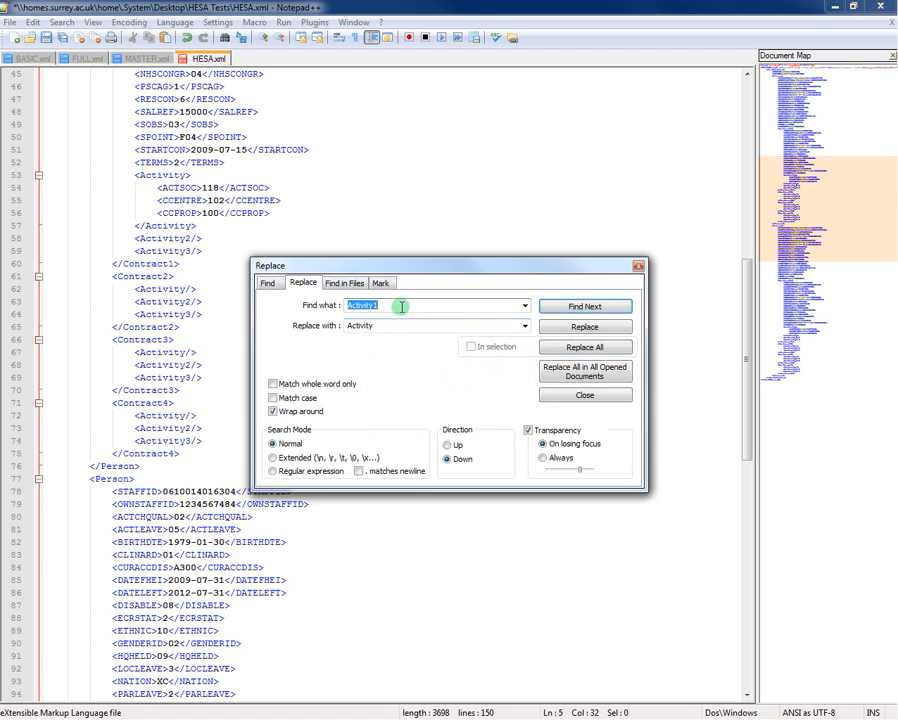
{"action": "key", "text": "BackSpace"}
{"action": "type", "text": "2"}
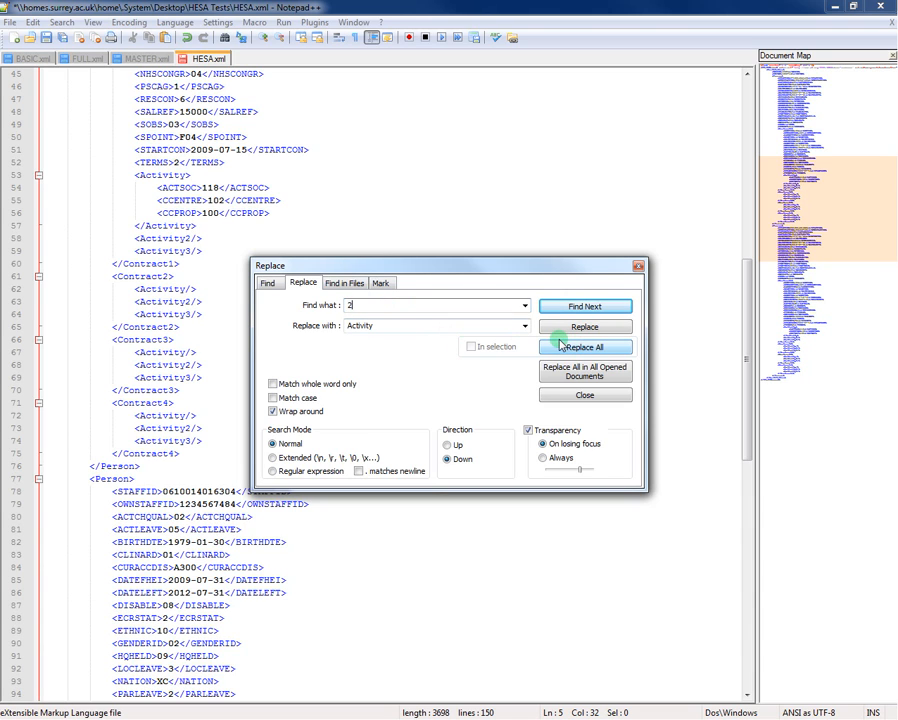
{"action": "key", "text": "ctrl+z"}
{"action": "key", "text": "Up"}
{"action": "left_click", "coordinate": [388, 303]}
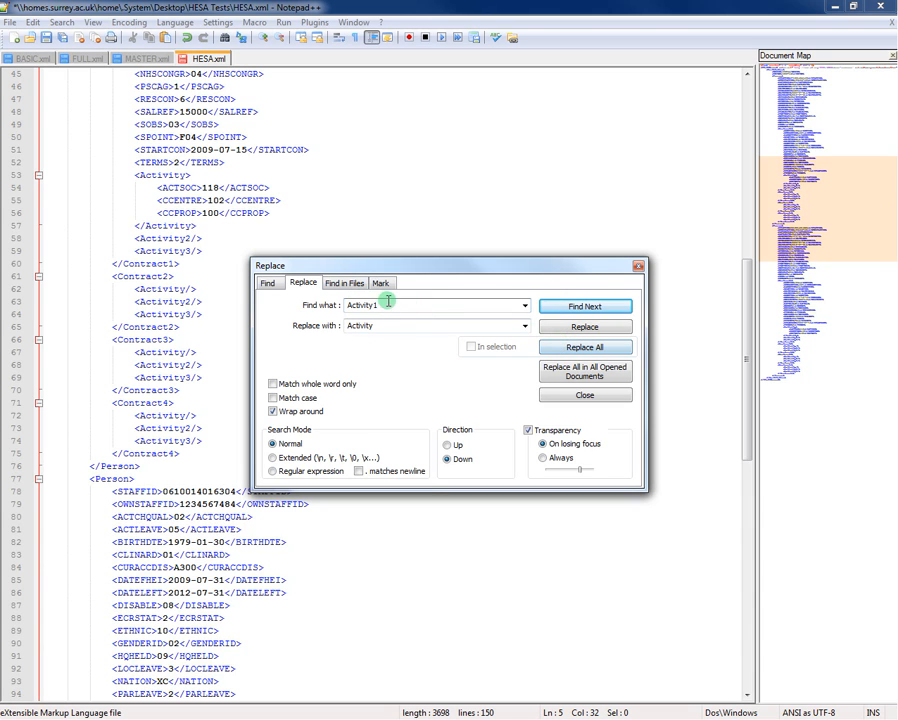
{"action": "left_click", "coordinate": [553, 343]}
{"action": "left_click", "coordinate": [508, 406]}
Replace every occurrence of "Activity3" with "Activity"
{"action": "left_click", "coordinate": [409, 306]}
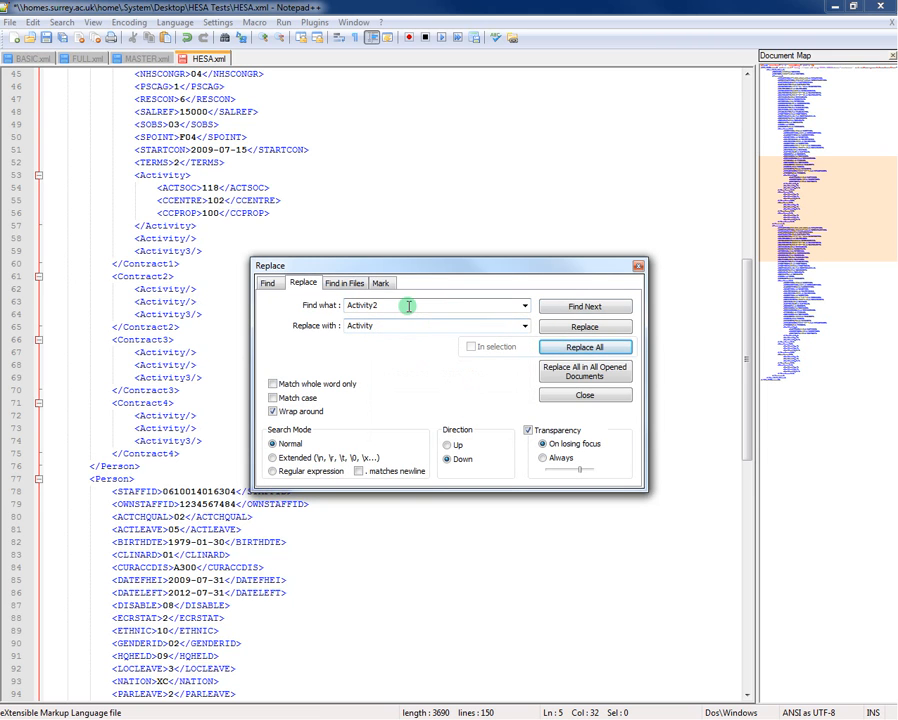
{"action": "left_click", "coordinate": [583, 346]}
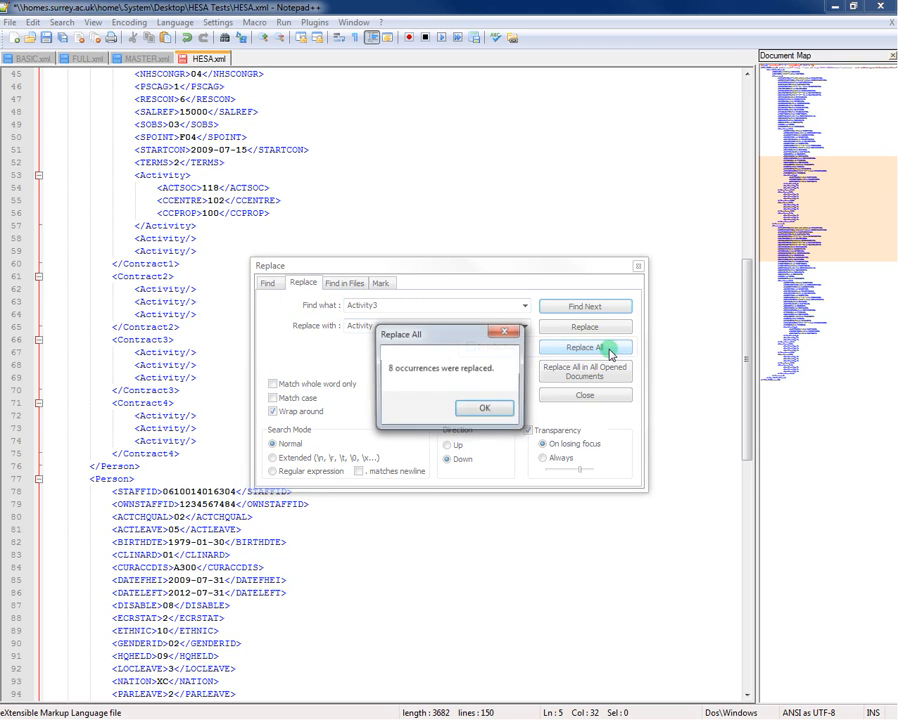
{"action": "left_click", "coordinate": [461, 406]}
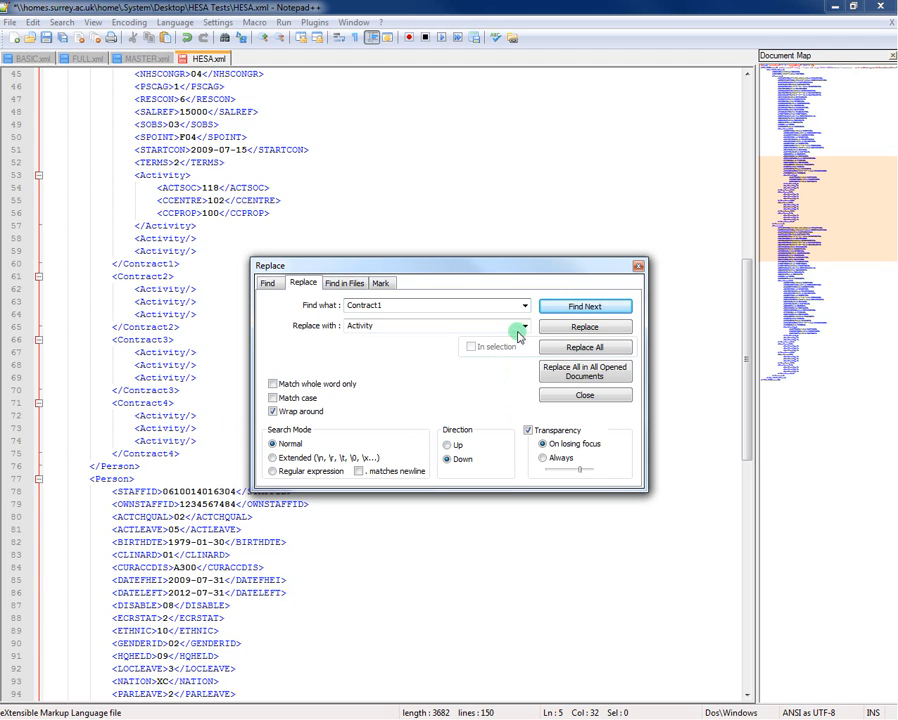
Replace every occurrence of "Contract1" in HESA.xml with "Contract"
{"action": "left_click", "coordinate": [430, 327]}
{"action": "left_click", "coordinate": [430, 349]}
{"action": "left_click", "coordinate": [580, 350]}
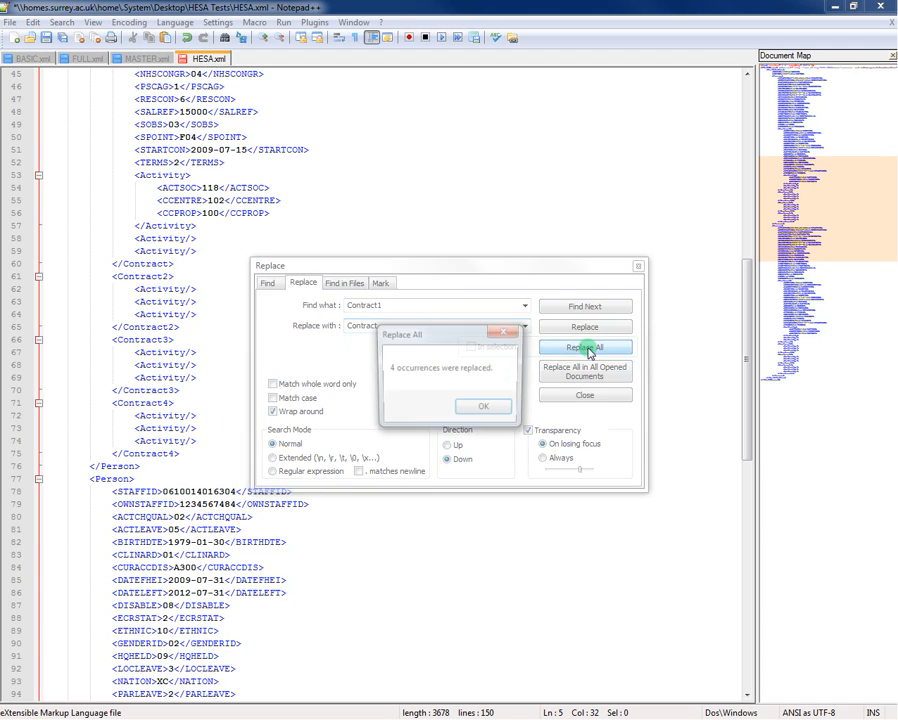
{"action": "left_click", "coordinate": [478, 412]}
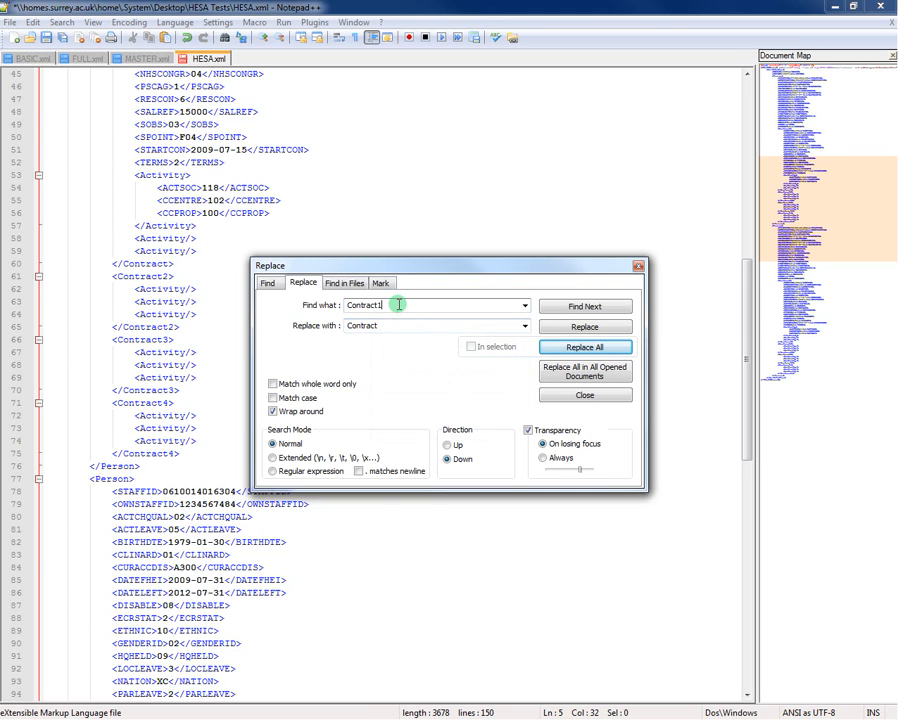
Replace every occurrence of "Contract2" and "Contract3" with "Contract"
{"action": "type", "text": "2"}
{"action": "left_click", "coordinate": [582, 347]}
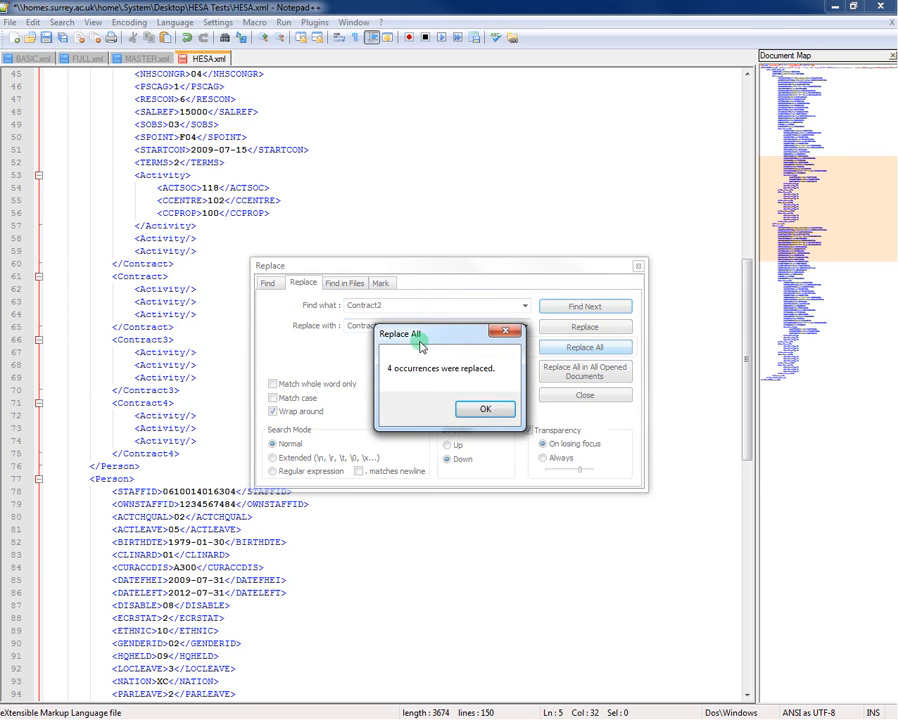
{"action": "left_click", "coordinate": [494, 414]}
{"action": "left_click", "coordinate": [414, 306]}
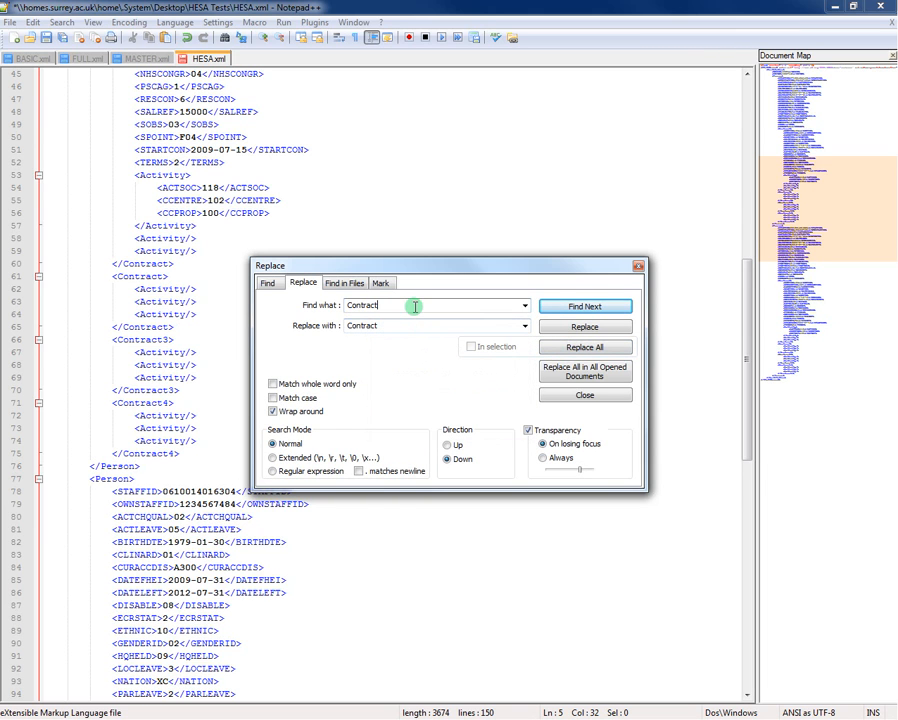
{"action": "type", "text": "3"}
{"action": "left_click", "coordinate": [552, 346]}
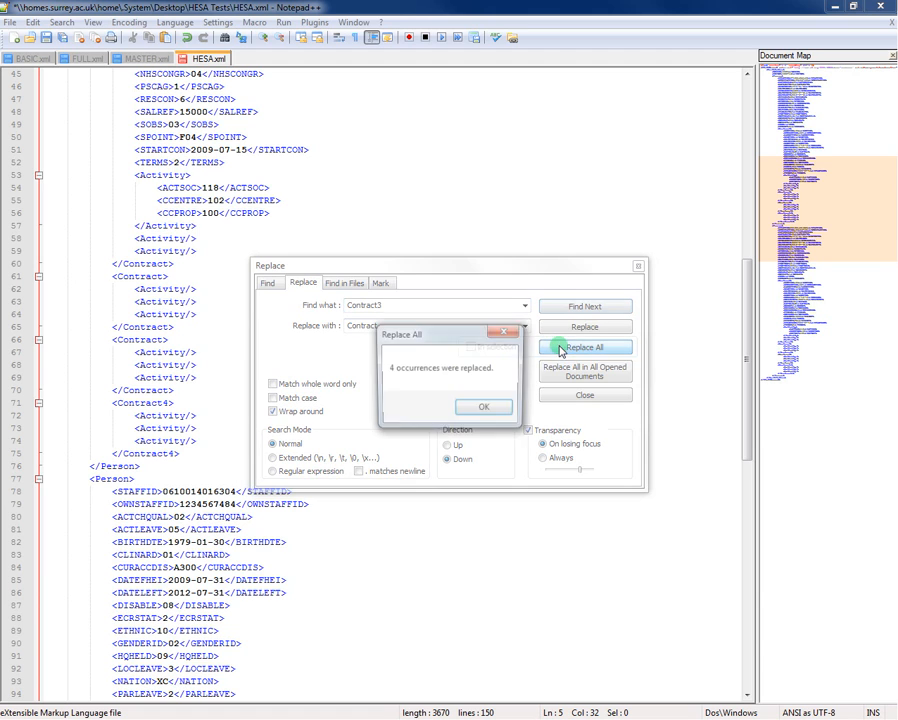
{"action": "left_click", "coordinate": [462, 410]}
Replace every occurrence of "Contract4" with "Contract" and close the Replace dialog
{"action": "key", "text": "BackSpace"}
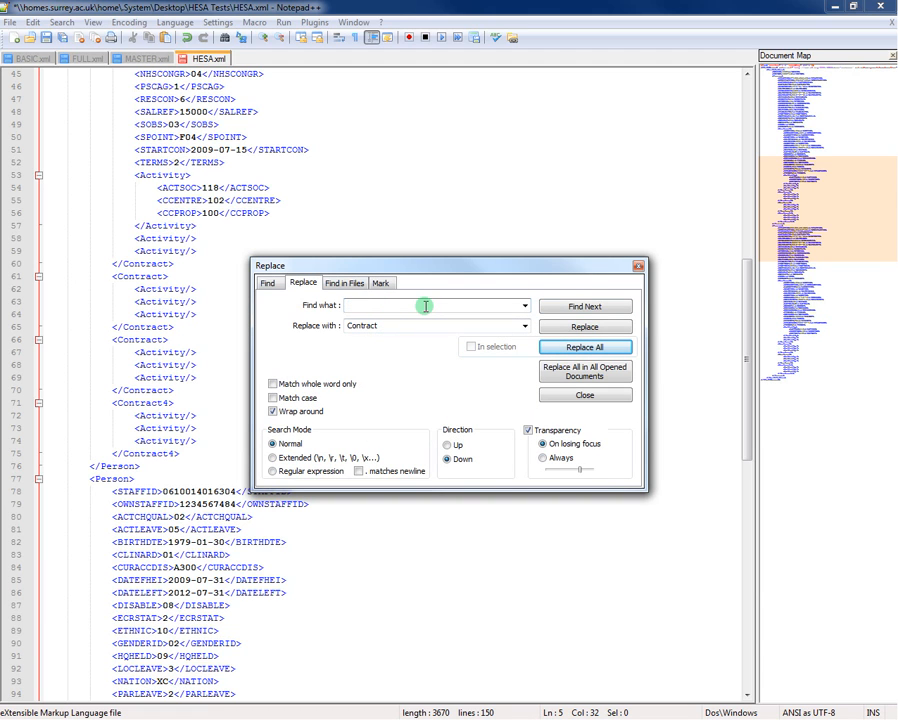
{"action": "key", "text": "ctrl+z"}
{"action": "left_click", "coordinate": [425, 306]}
{"action": "type", "text": "4"}
{"action": "left_click", "coordinate": [566, 347]}
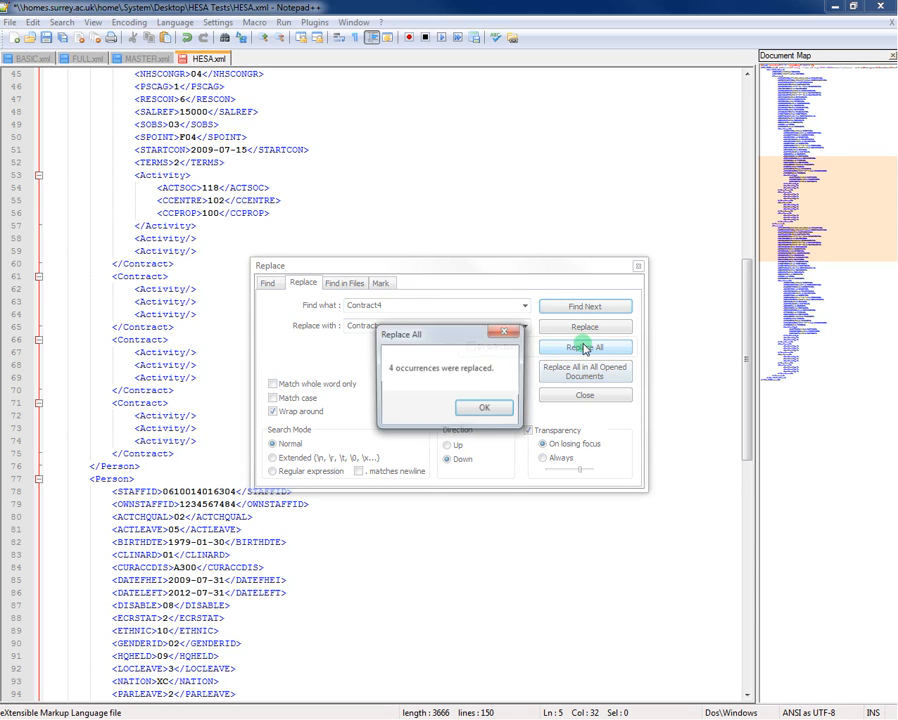
{"action": "left_click", "coordinate": [500, 408]}
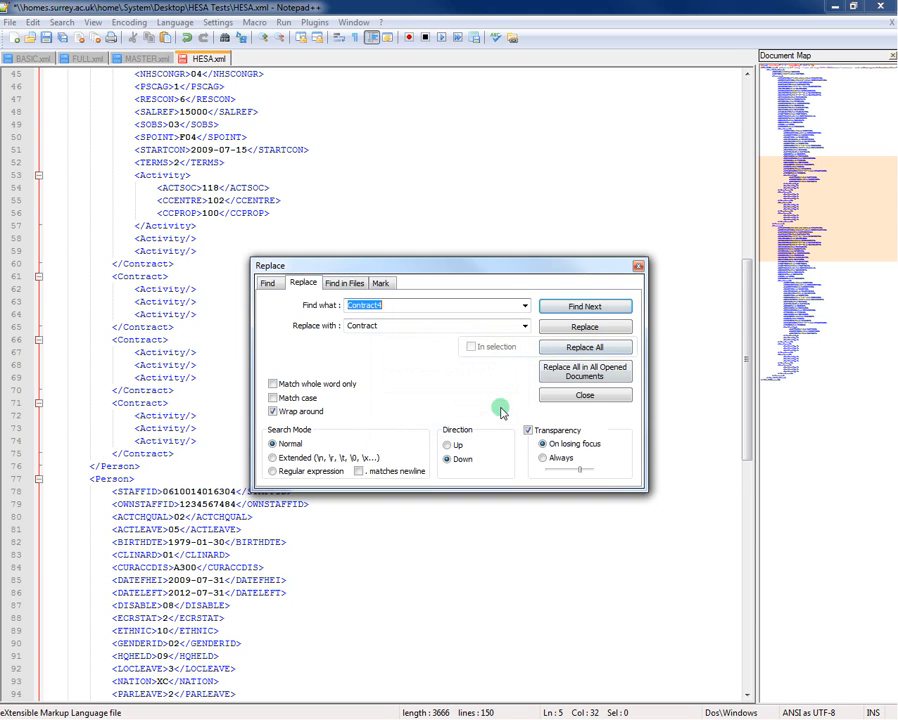
{"action": "left_click", "coordinate": [585, 395]}
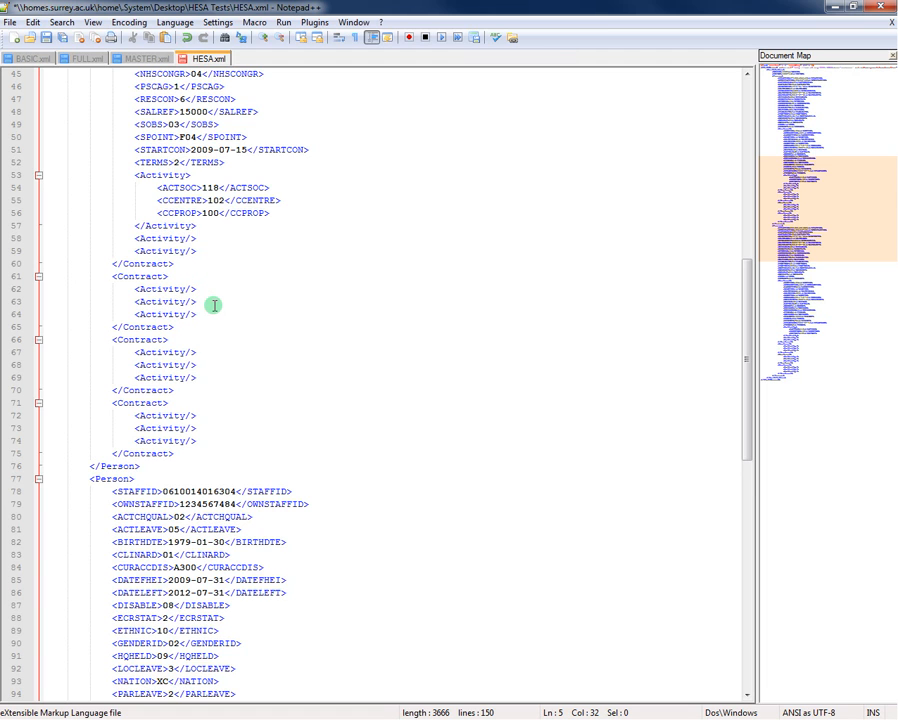
Remove every empty "<Activity/>" tag from HESA.xml by replacing all occurrences with nothing, and close the Replace dialog
{"action": "key", "text": "ctrl+f"}
{"action": "left_click", "coordinate": [295, 283]}
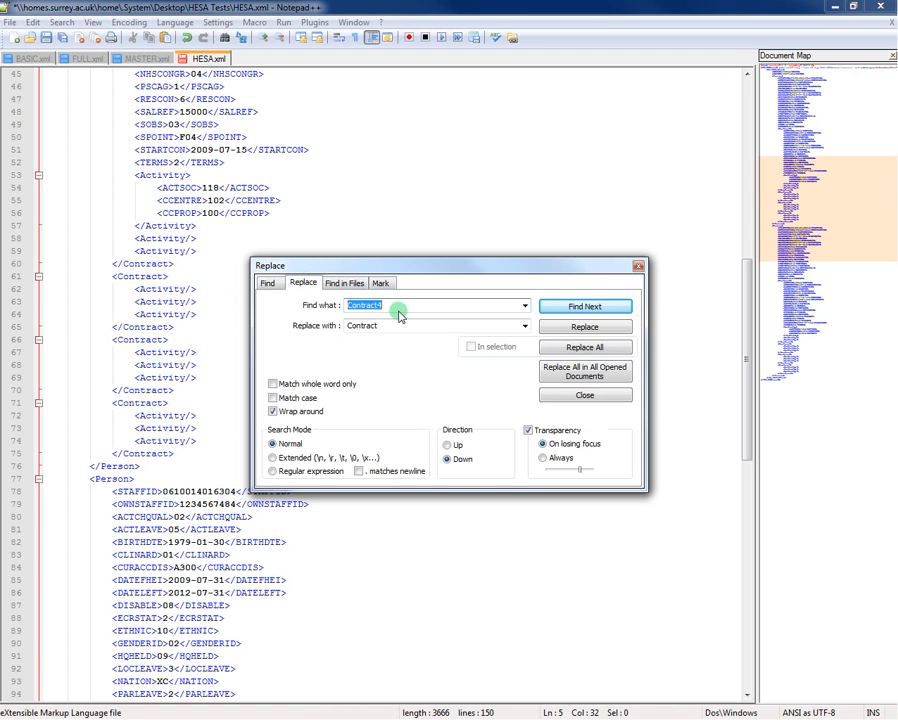
{"action": "type", "text": "<Activity/>"}
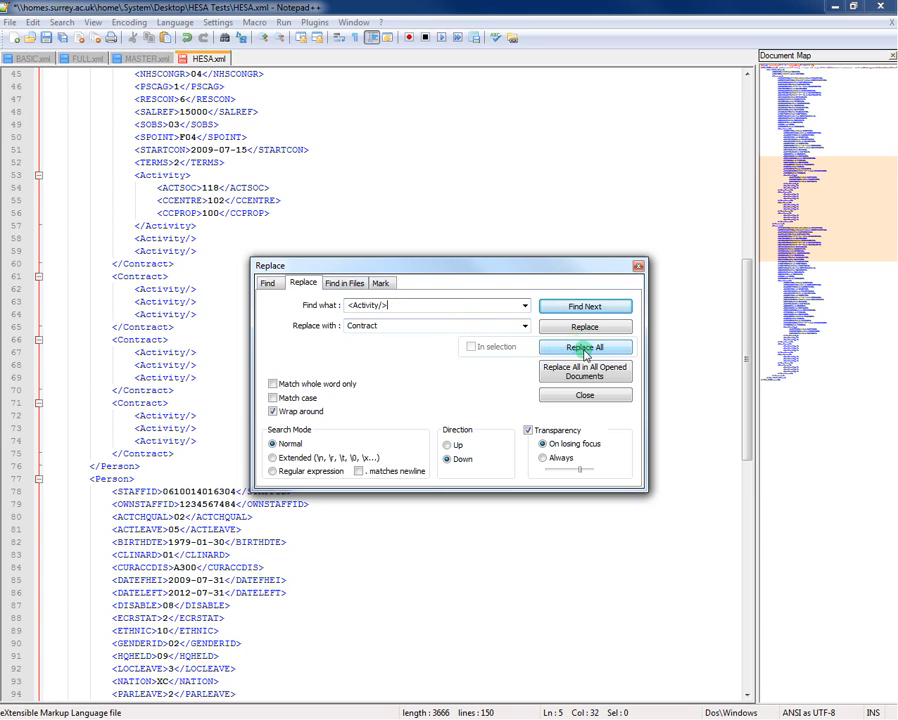
{"action": "double_click", "coordinate": [434, 324]}
{"action": "key", "text": "BackSpace"}
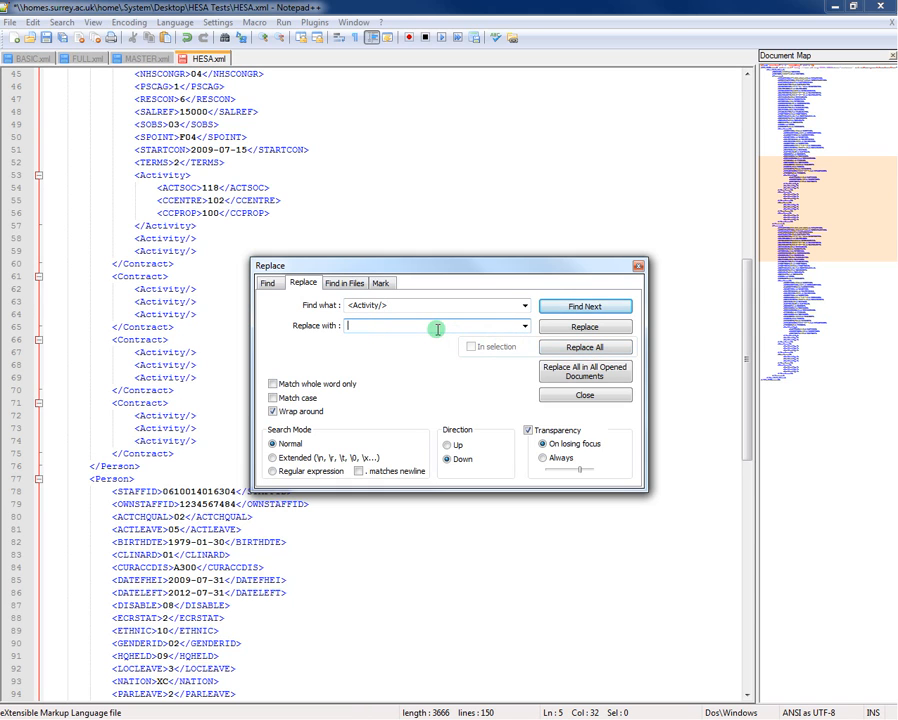
{"action": "left_click", "coordinate": [597, 347]}
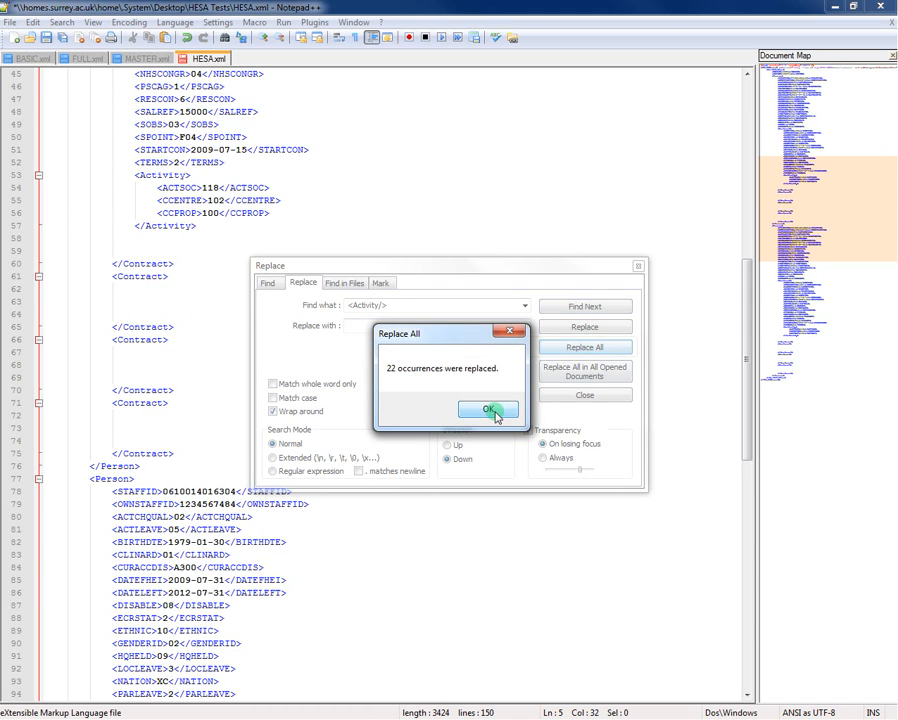
{"action": "left_click", "coordinate": [496, 411]}
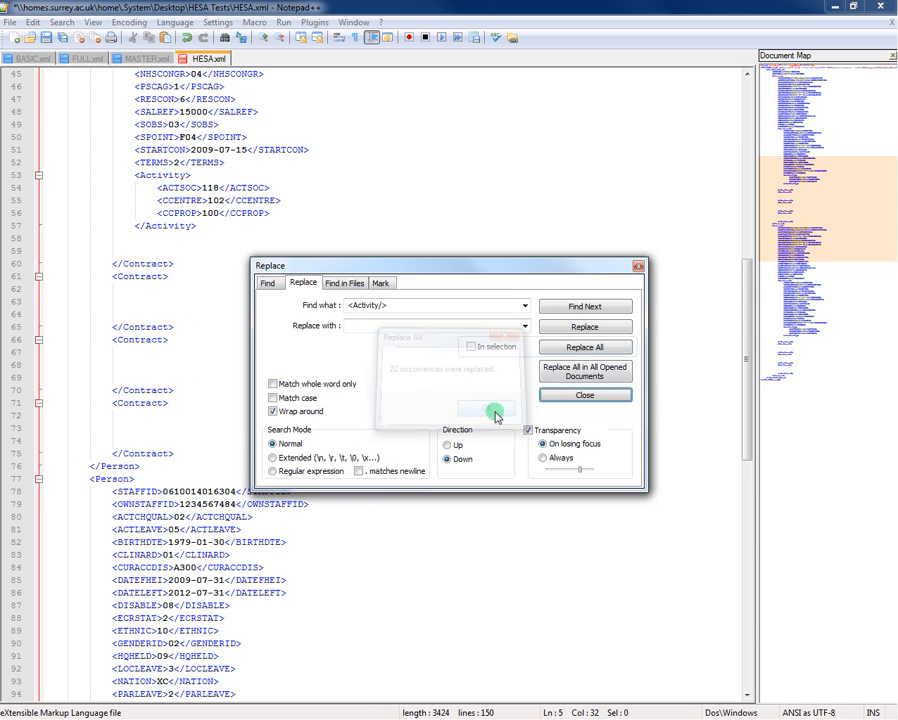
{"action": "left_click", "coordinate": [585, 396]}
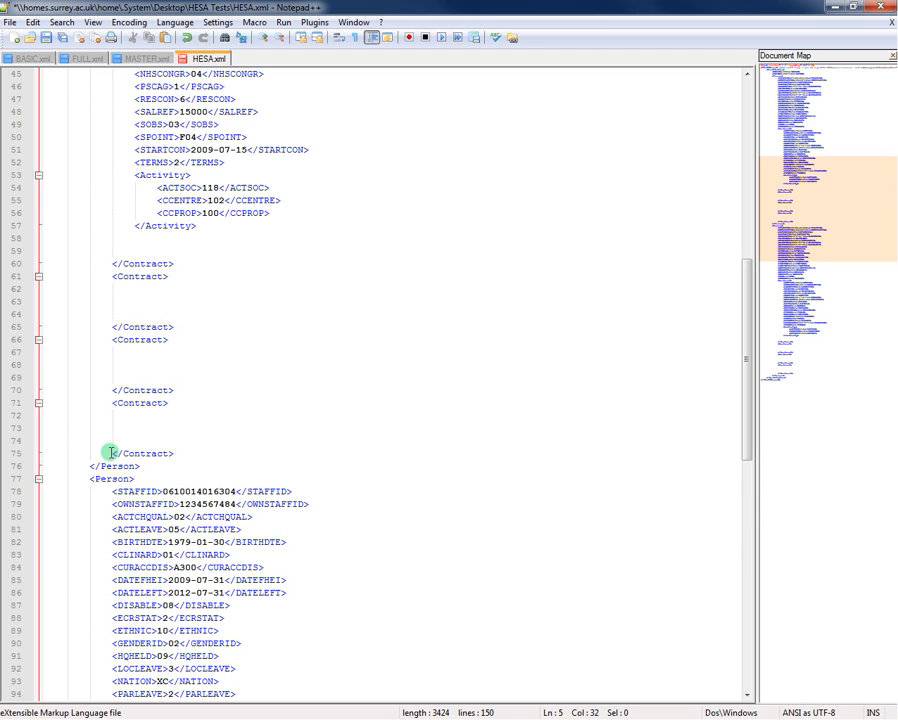
Delete the blank lines and three empty Contract blocks in the first Person record, keeping one closing Contract tag
{"action": "left_click_drag", "start_coordinate": [111, 453], "coordinate": [36, 240]}
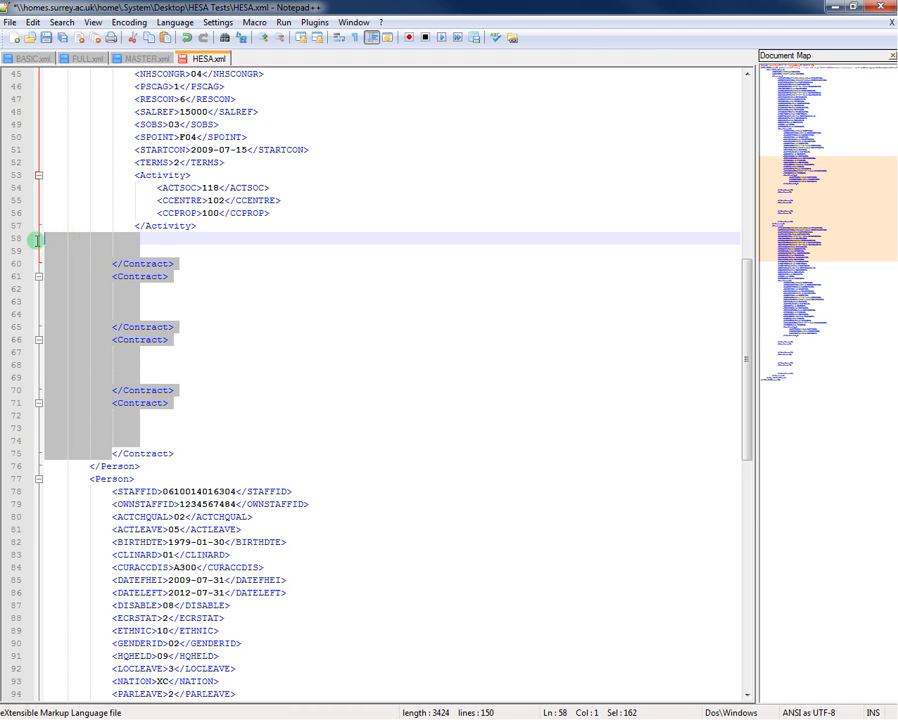
{"action": "key", "text": "Delete"}
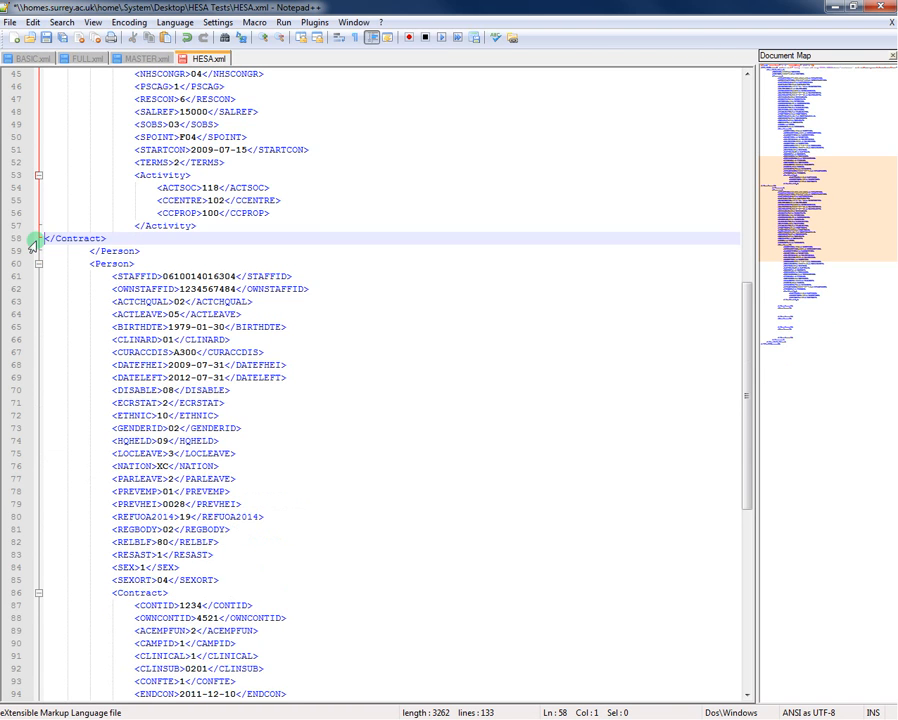
Indent the first Person record's closing Contract tag by three tab levels to align it with its opening Contract tag
{"action": "key", "text": "Tab"}
{"action": "key", "text": "Tab"}
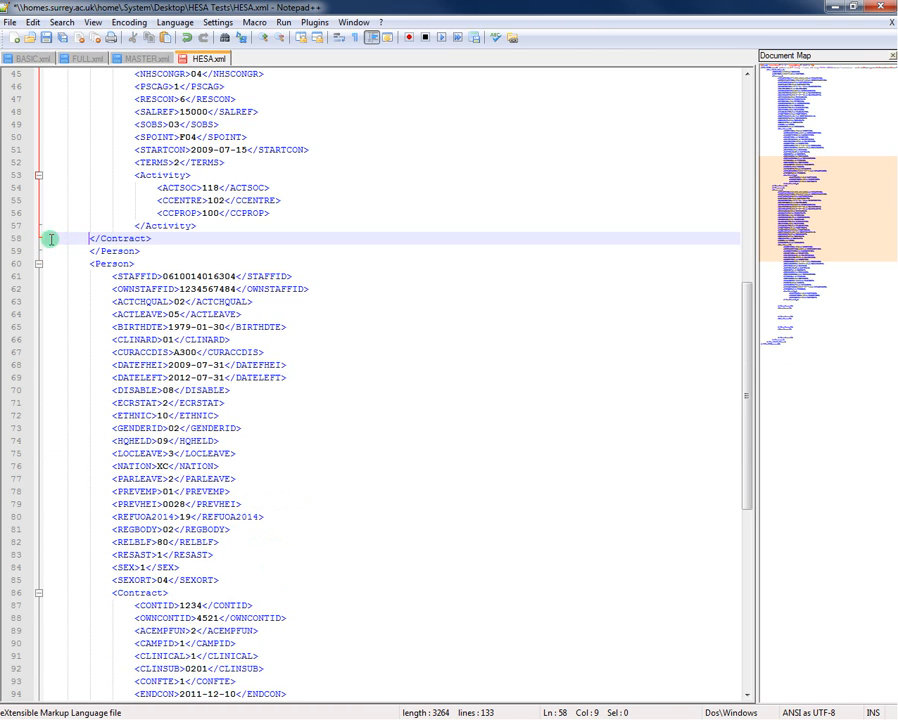
{"action": "scroll", "coordinate": [110, 271], "scroll_direction": "up", "scroll_amount": 15}
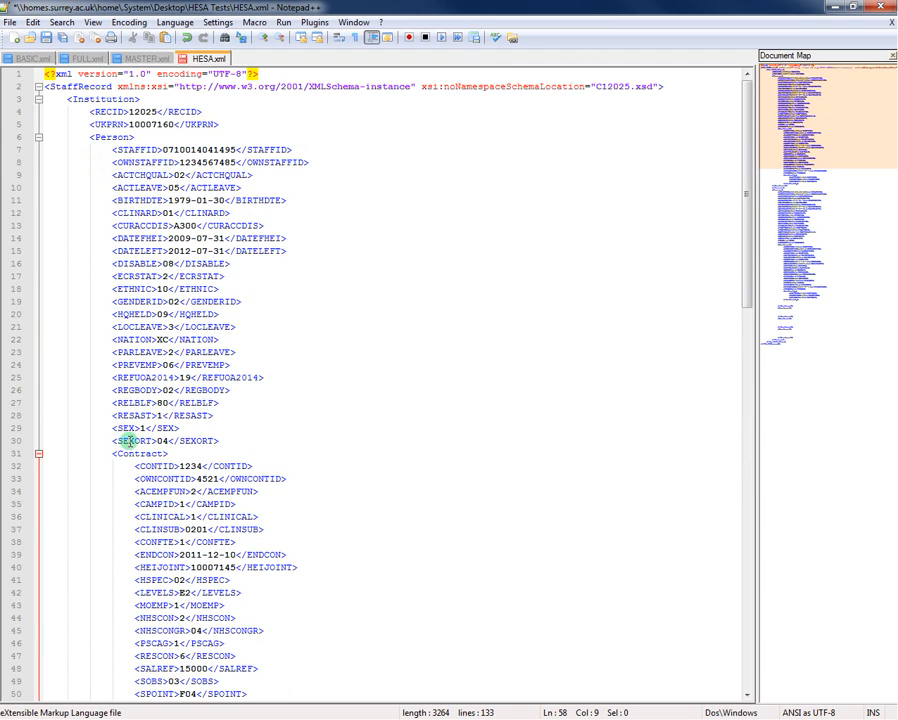
{"action": "scroll", "coordinate": [76, 440], "scroll_direction": "down", "scroll_amount": 8}
{"action": "key", "text": "Tab"}
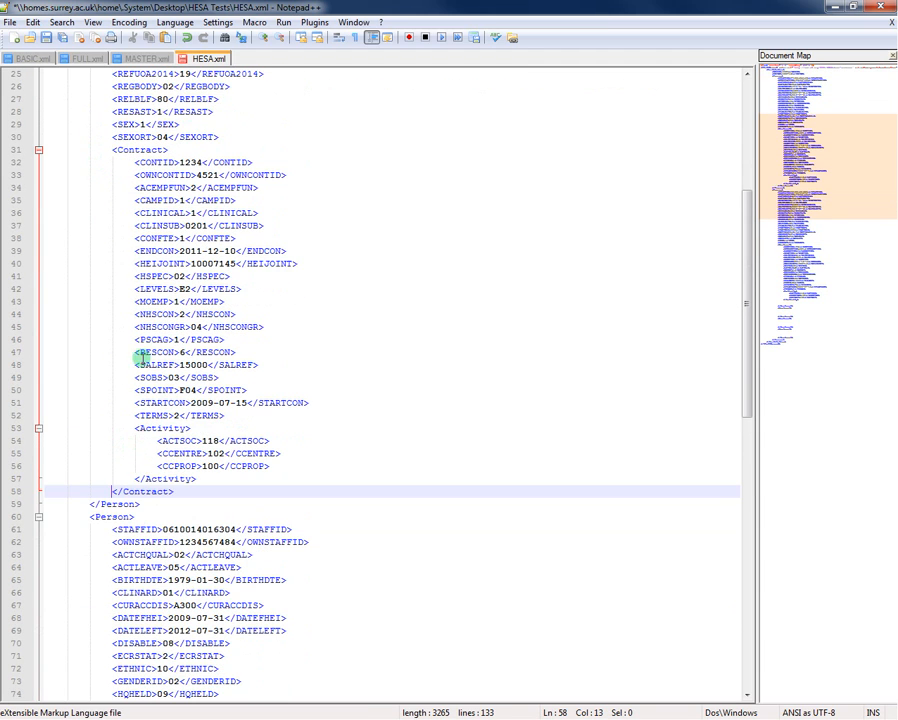
Delete the blank lines and three empty Contract blocks in the second Person record, keeping one closing Contract tag
{"action": "scroll", "coordinate": [175, 485], "scroll_direction": "down", "scroll_amount": 7}
{"action": "scroll", "coordinate": [175, 485], "scroll_direction": "down", "scroll_amount": 13}
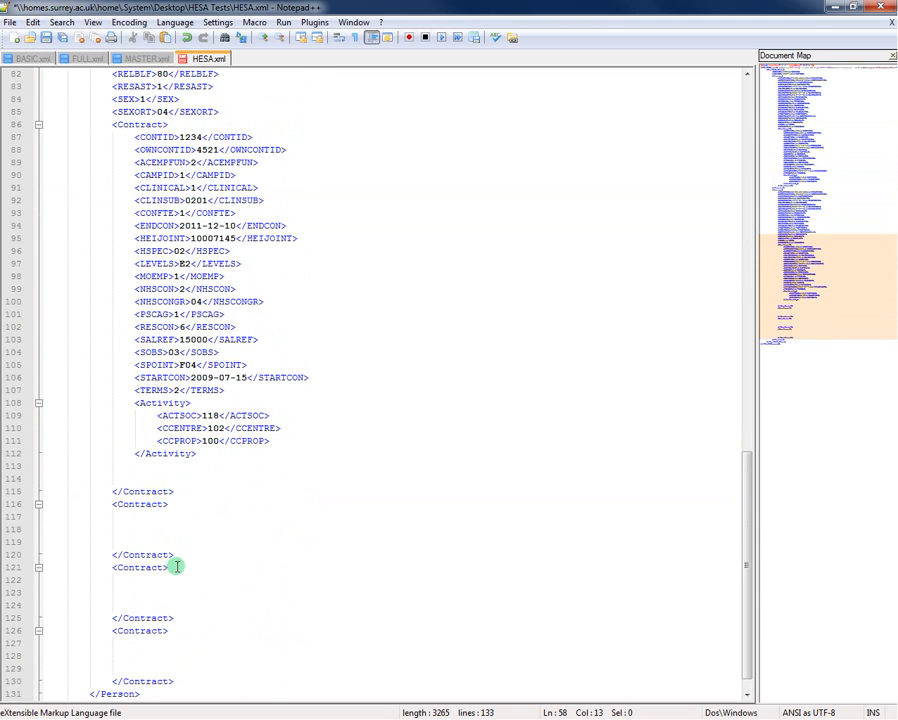
{"action": "left_click_drag", "start_coordinate": [120, 640], "coordinate": [30, 438]}
{"action": "key", "text": "Delete"}
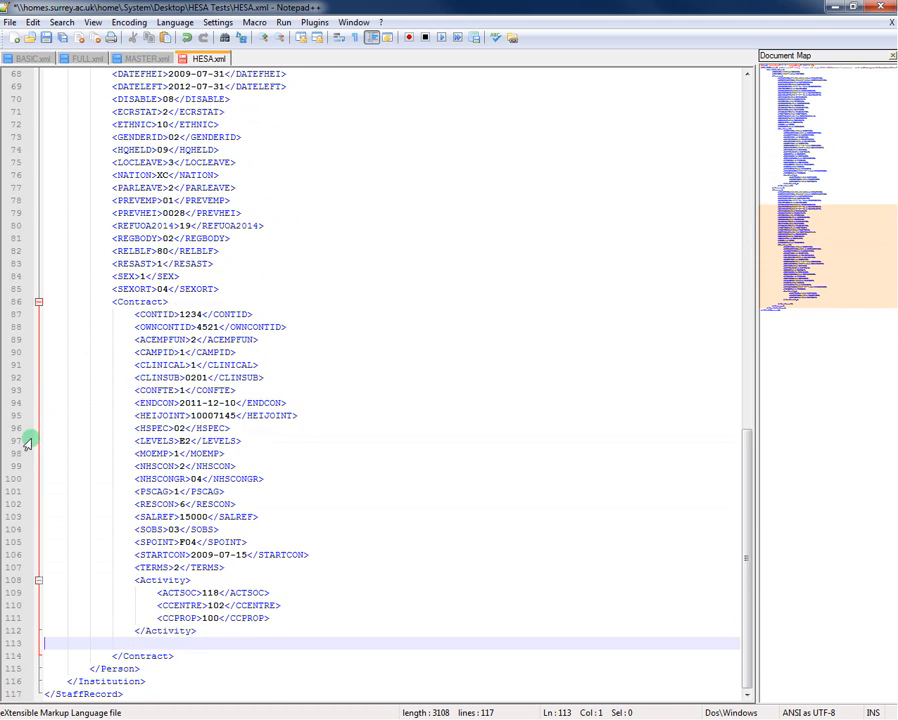
{"action": "key", "text": "Delete"}
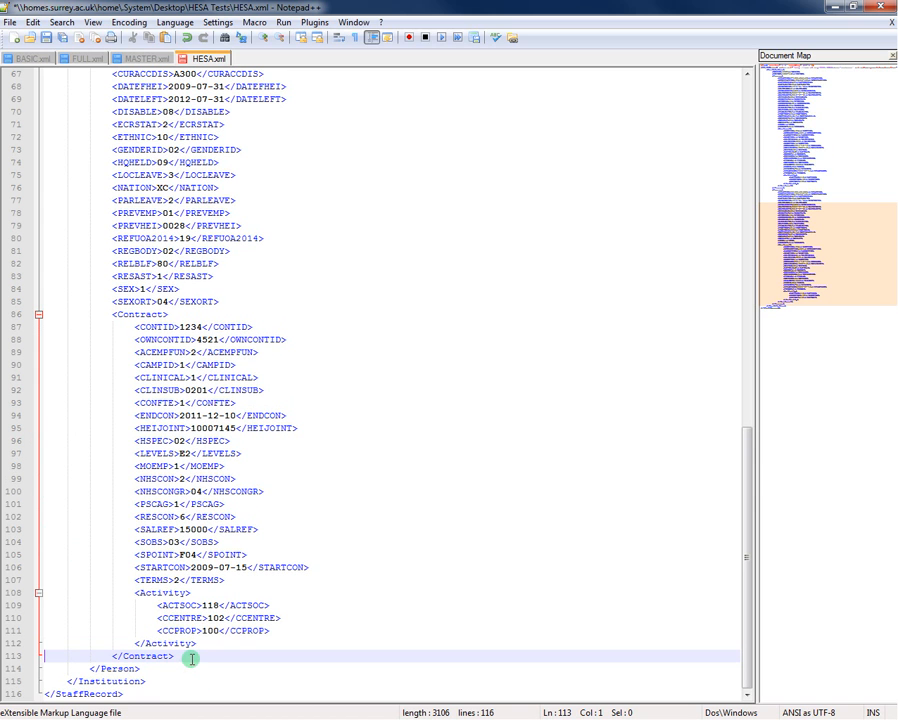
Save the cleaned file under the new name "HESA 2012-13.xml" in the HESA Tests folder
{"action": "scroll", "coordinate": [178, 684], "scroll_direction": "up", "scroll_amount": 20}
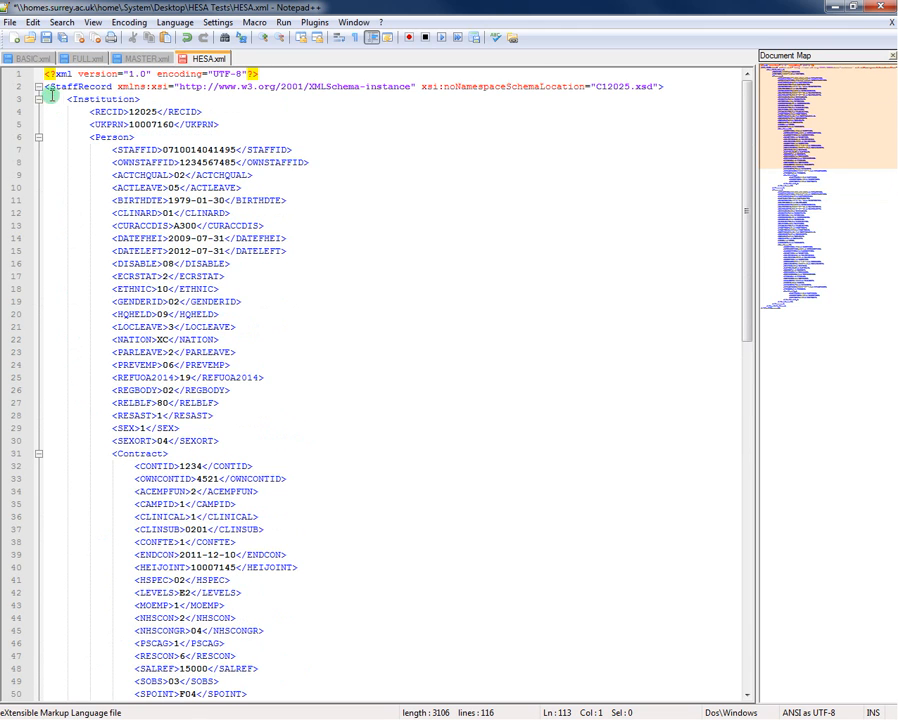
{"action": "left_click", "coordinate": [12, 24]}
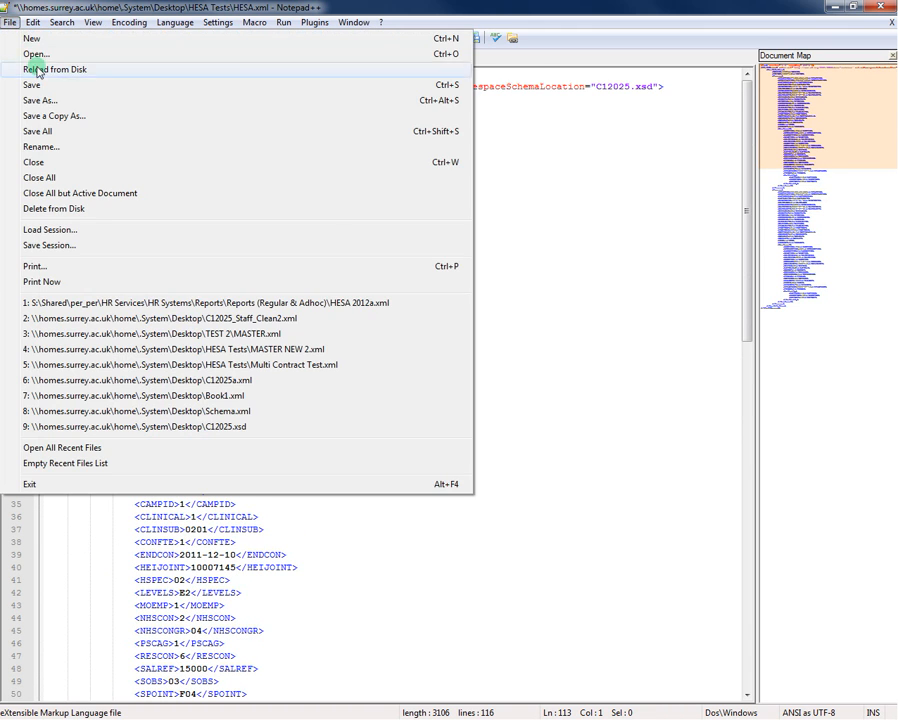
{"action": "left_click", "coordinate": [30, 74]}
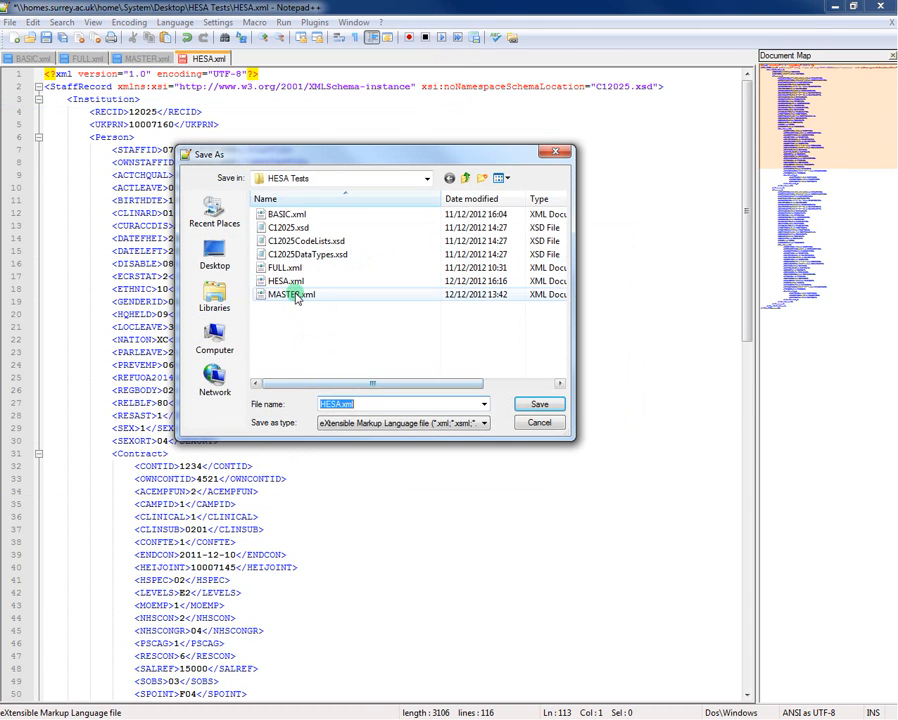
{"action": "left_click", "coordinate": [340, 405]}
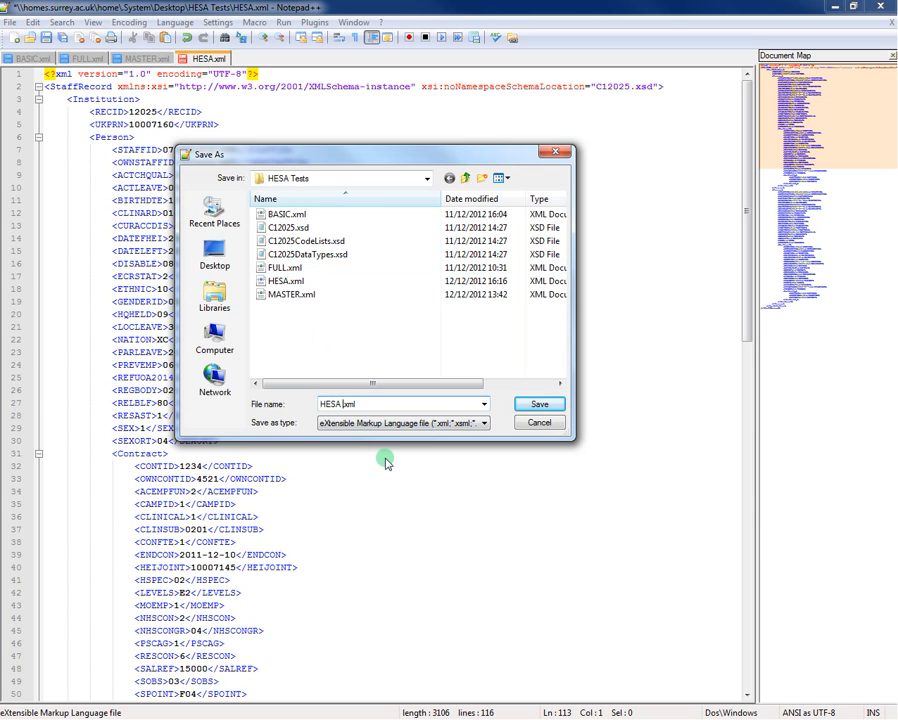
{"action": "type", "text": "2012-13"}
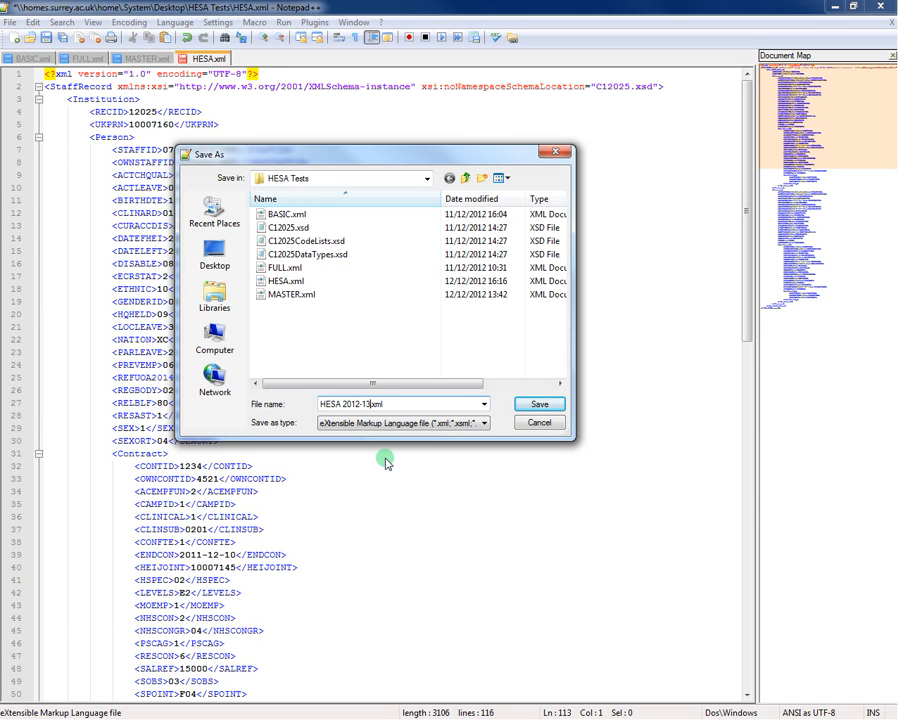
{"action": "left_click", "coordinate": [549, 406]}
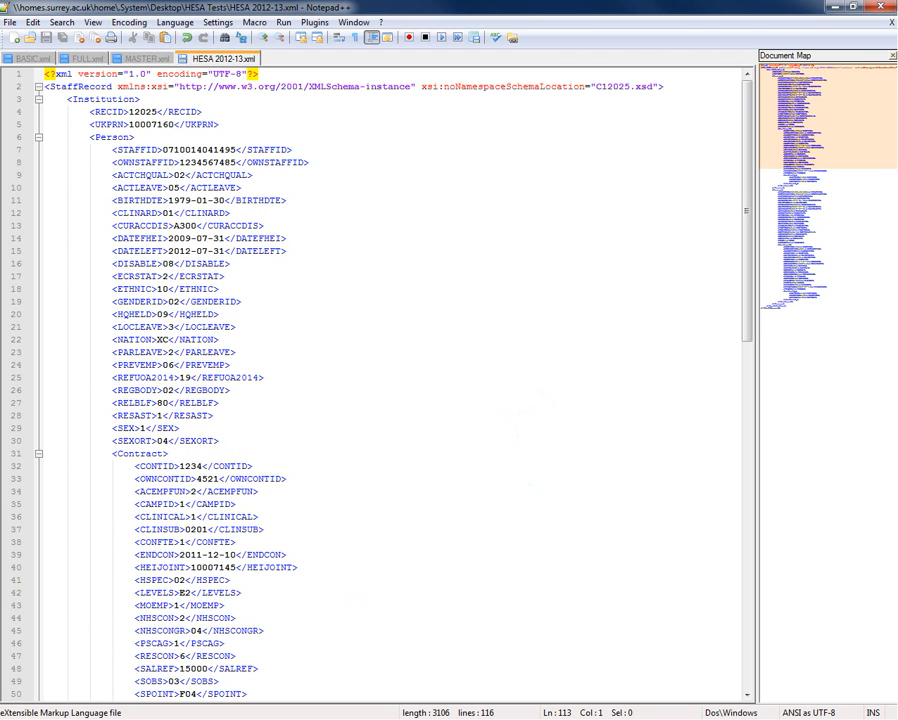
Switch to the HESA XML Validation kit and load "HESA 2012-13.xml" from the desktop's HESA Tests folder as the data file
{"action": "key", "text": "alt+Tab"}
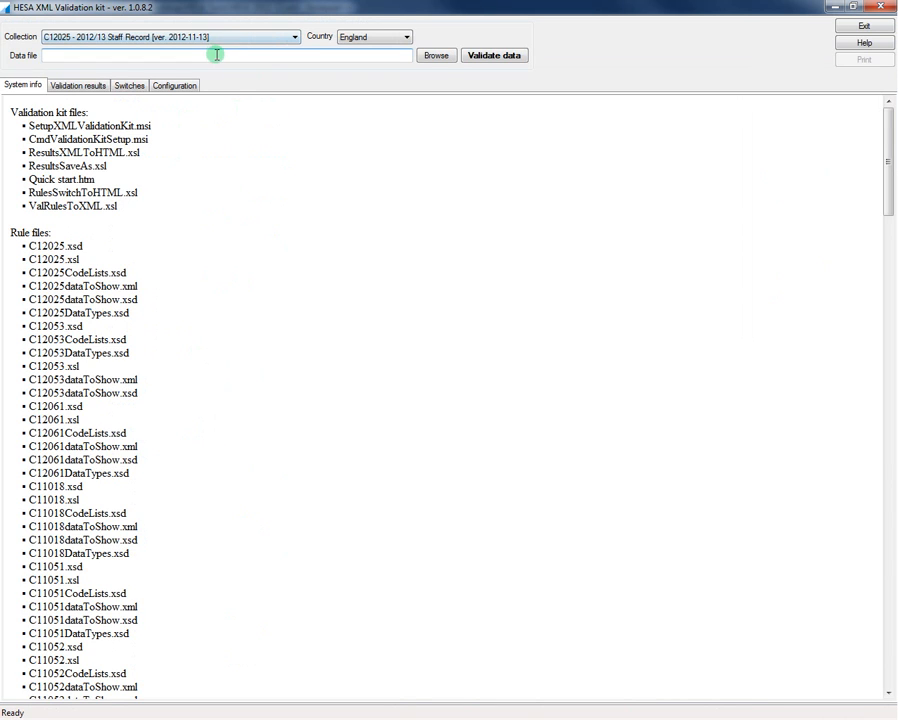
{"action": "left_click", "coordinate": [437, 56]}
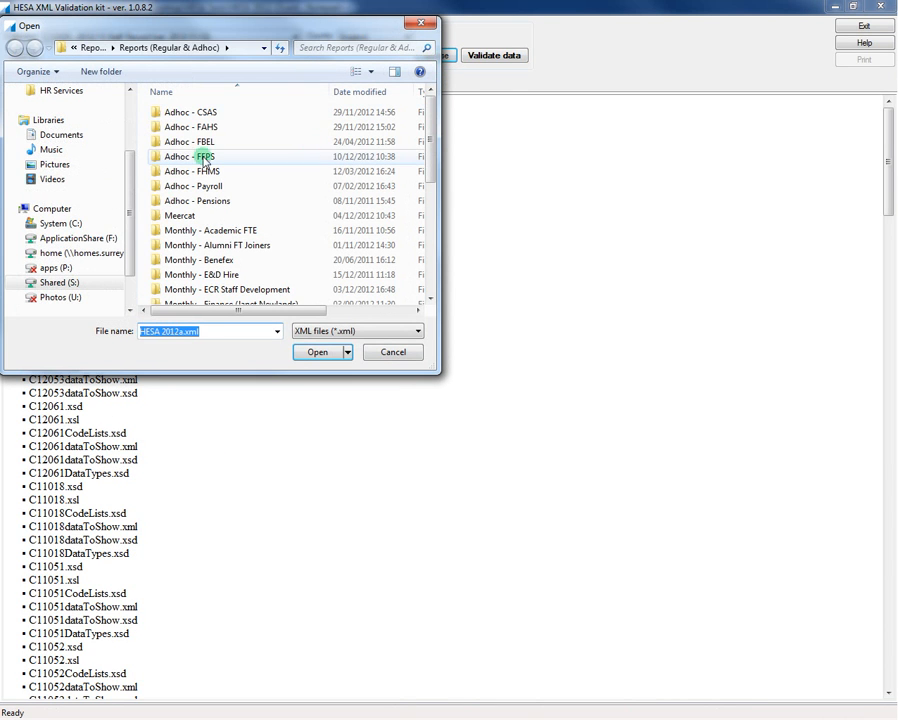
{"action": "scroll", "coordinate": [86, 108], "scroll_direction": "up", "scroll_amount": 3}
{"action": "left_click", "coordinate": [62, 112]}
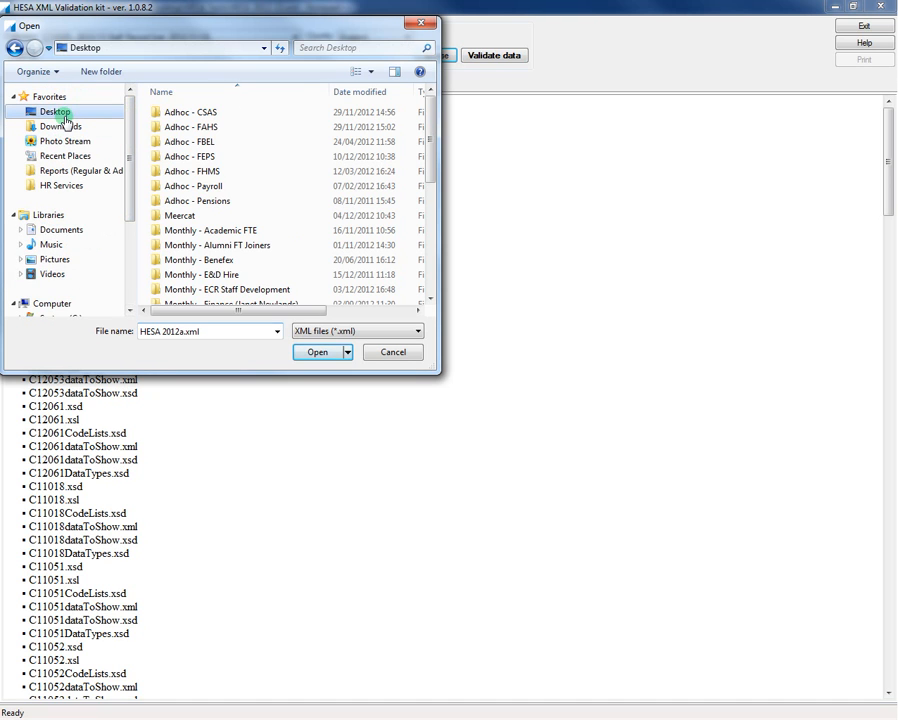
{"action": "double_click", "coordinate": [226, 150]}
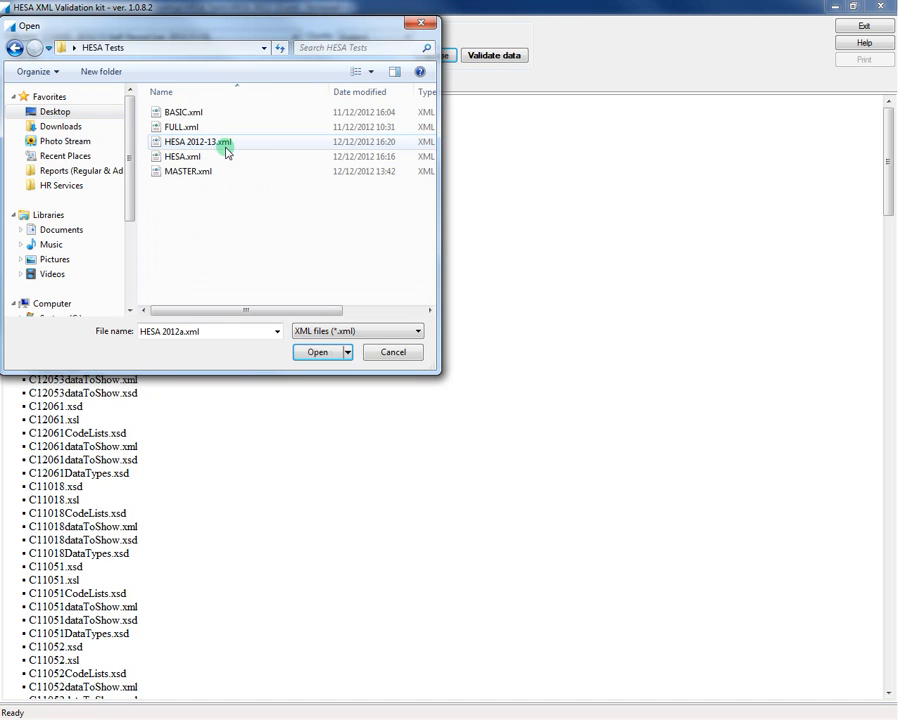
{"action": "left_click", "coordinate": [211, 146]}
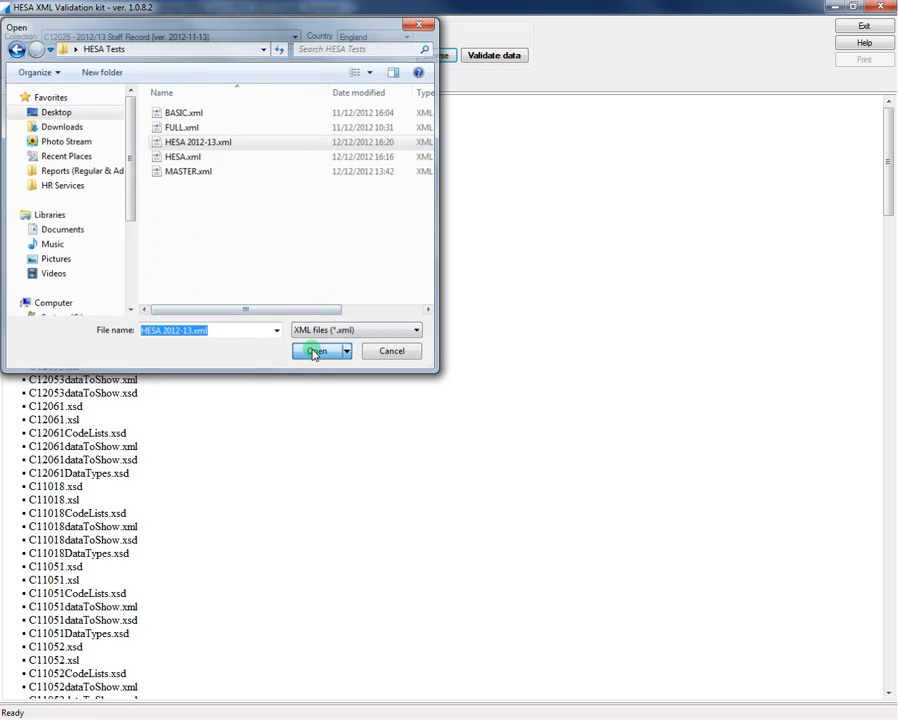
{"action": "left_click", "coordinate": [316, 351]}
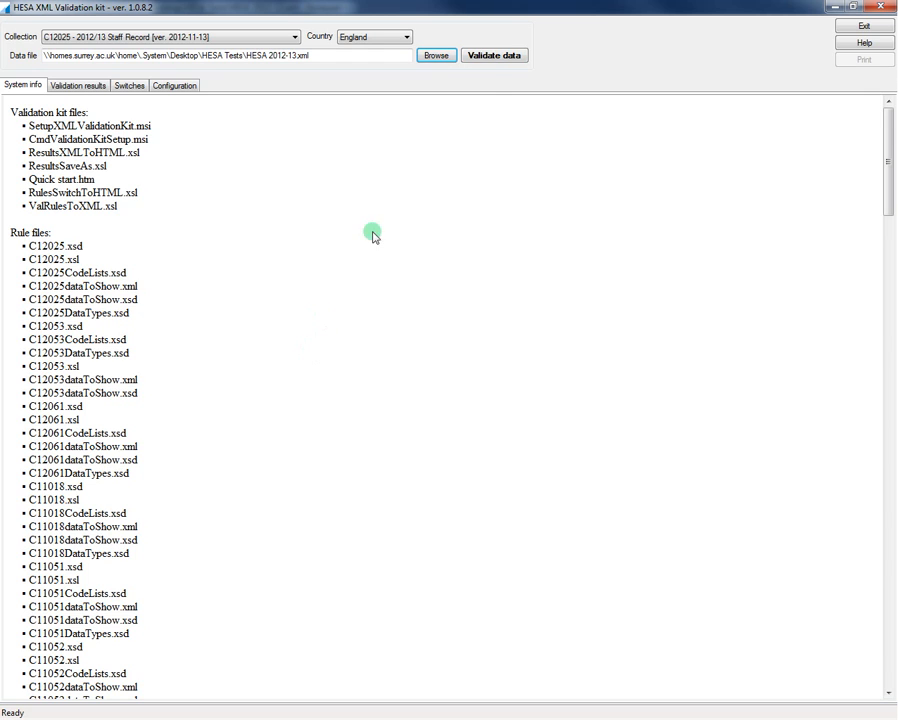
Validate the loaded data file against the C12025 staff record collection and review the error report and results summary
{"action": "left_click", "coordinate": [494, 56]}
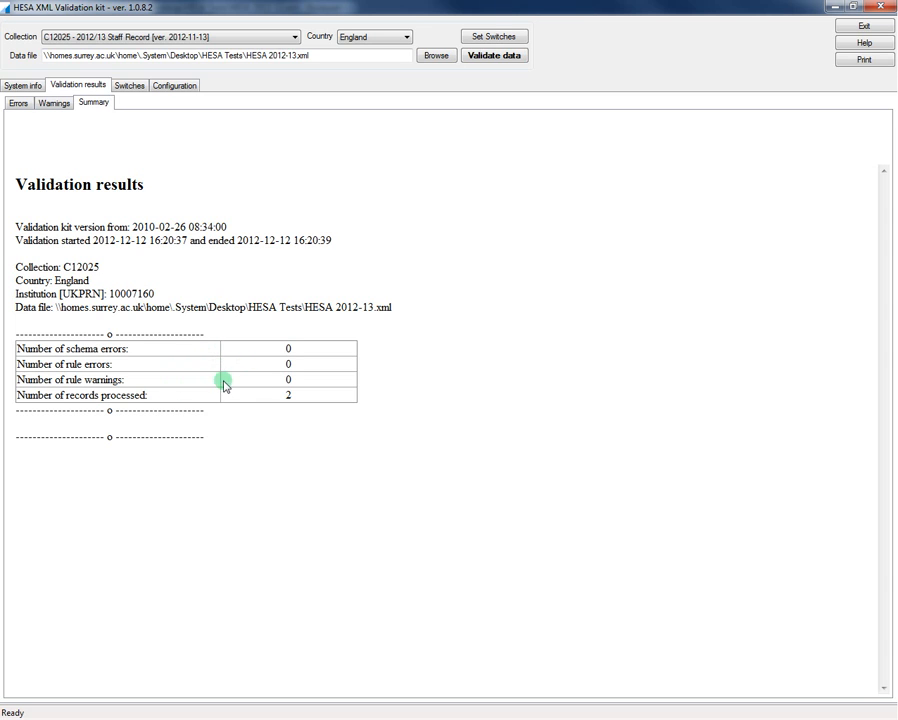
{"action": "left_click", "coordinate": [20, 104]}
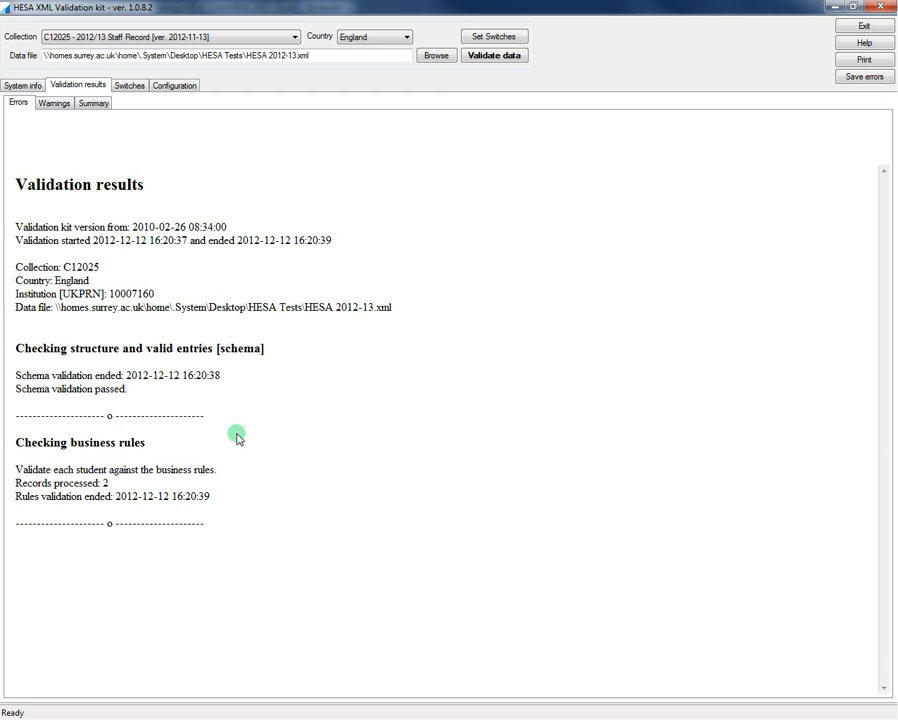
{"action": "left_click", "coordinate": [93, 103]}
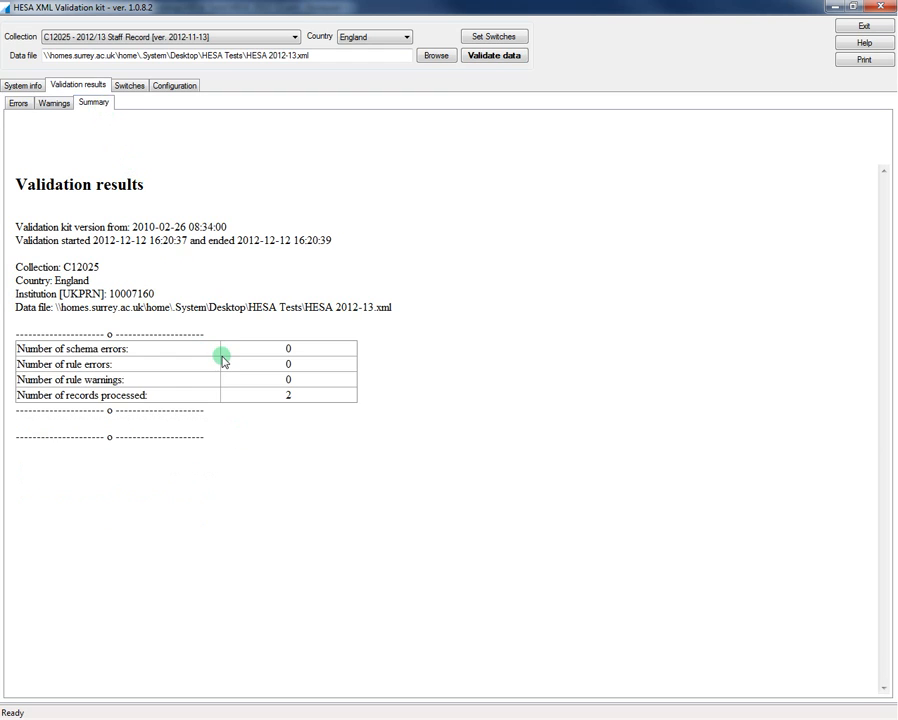